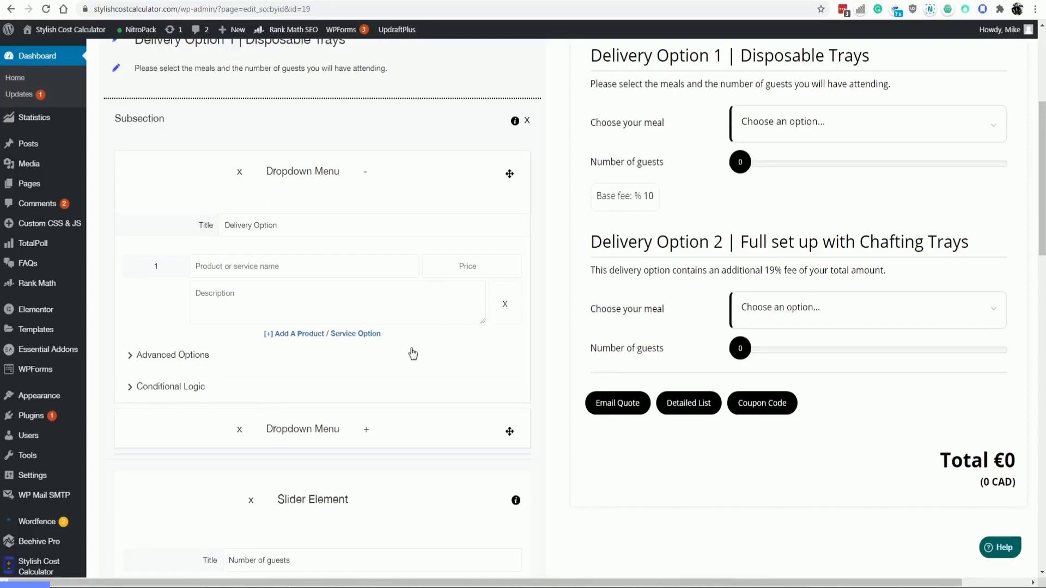
Review the calculator preview's two delivery options, their tray types and the additional fee stated for the full set up.
scroll(555, 315, "up", 4)
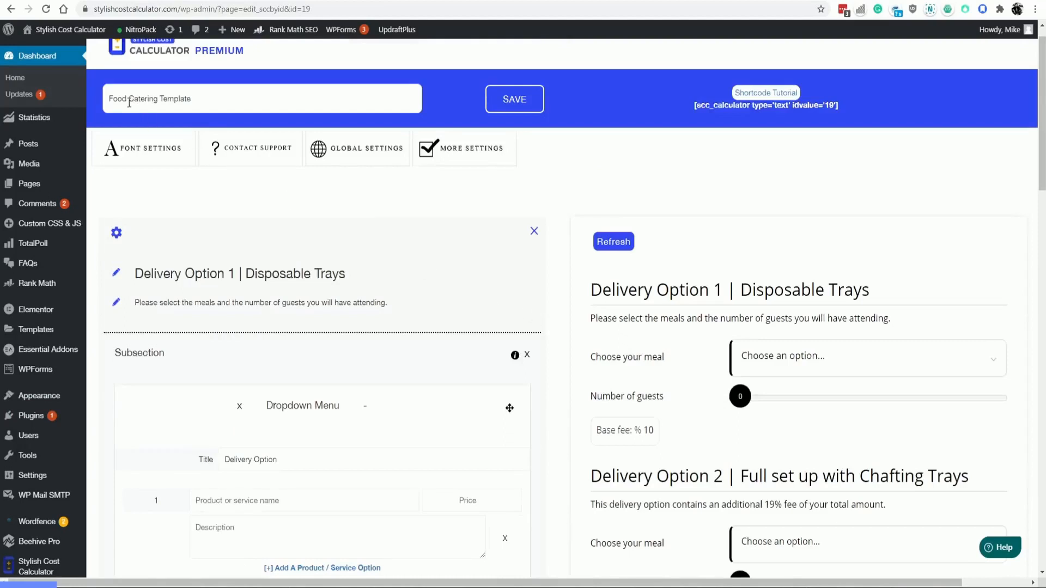
scroll(364, 337, "down", 2)
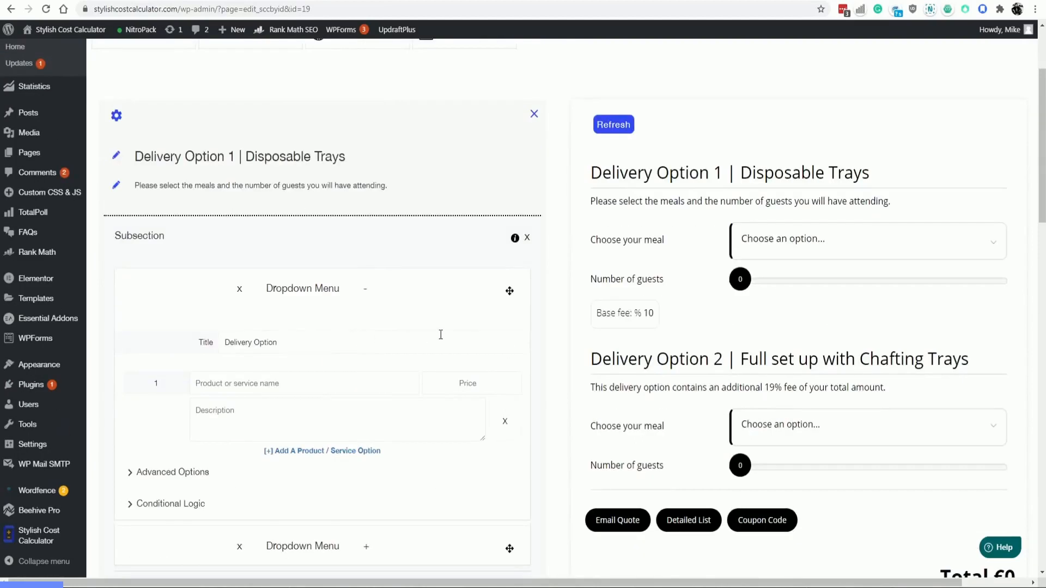
scroll(440, 334, "up", 1)
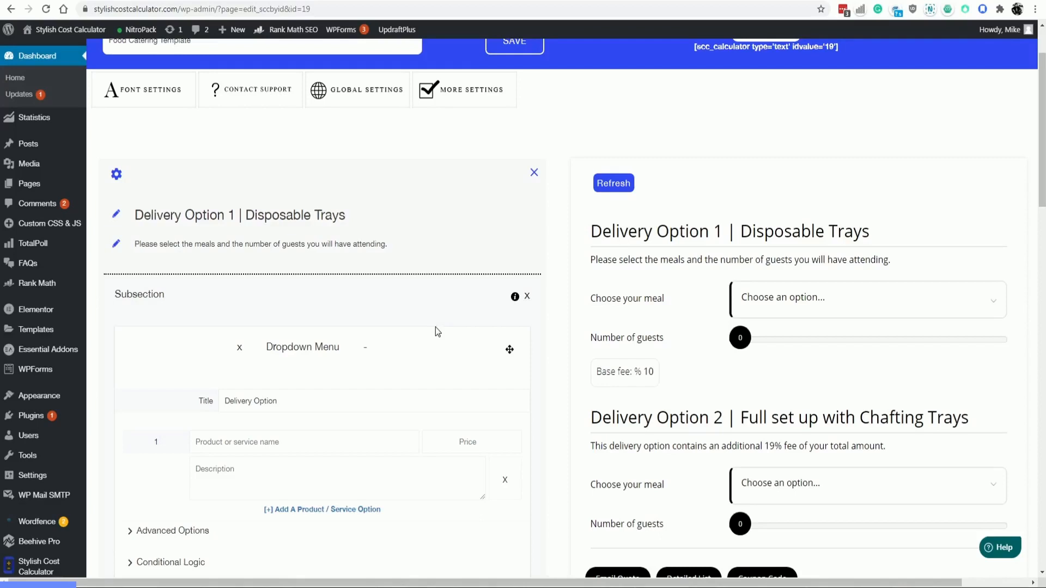
scroll(841, 272, "down", 1)
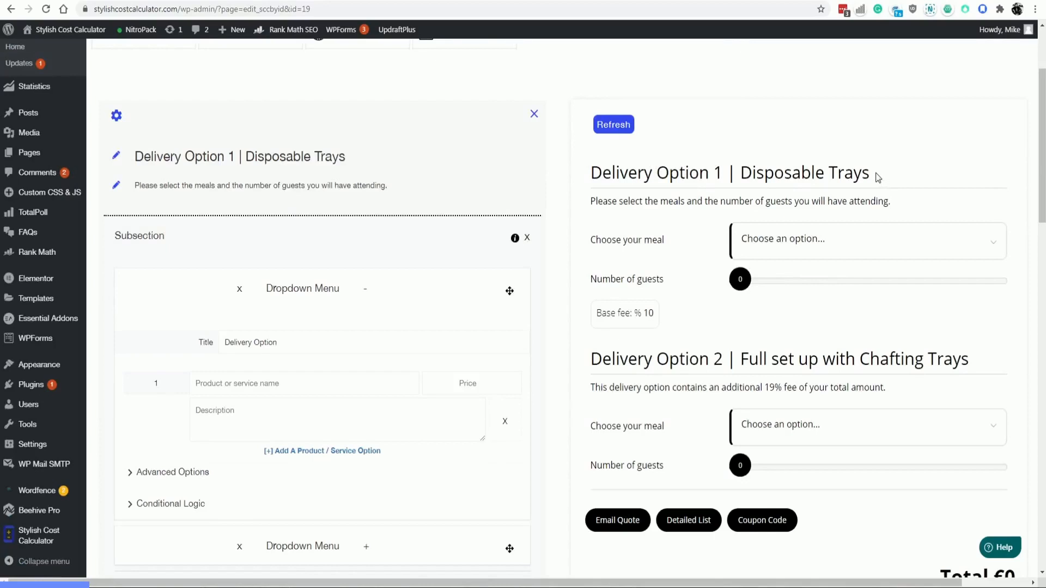
left_click_drag(869, 173, 727, 174)
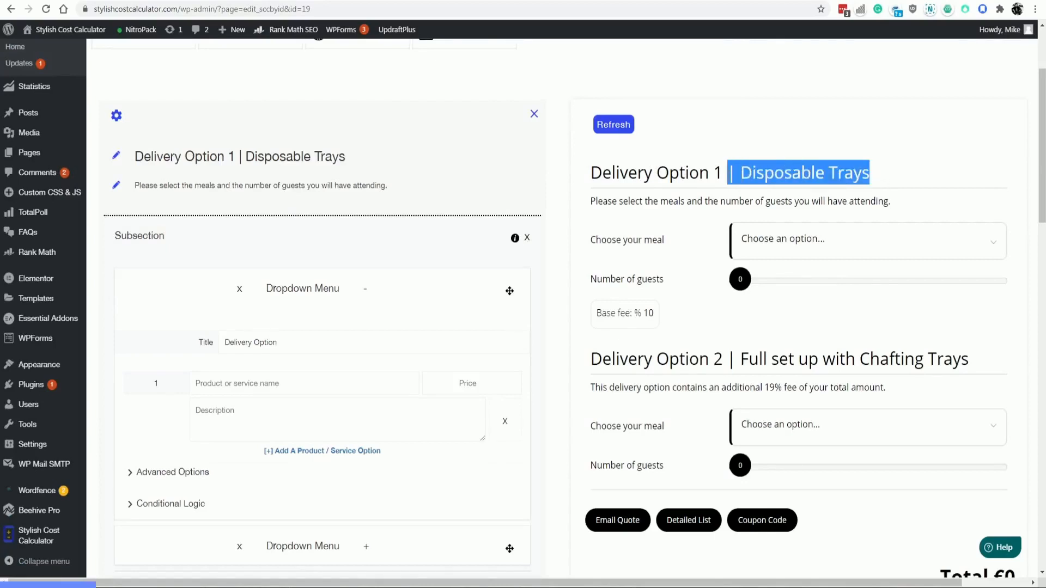
left_click(621, 172)
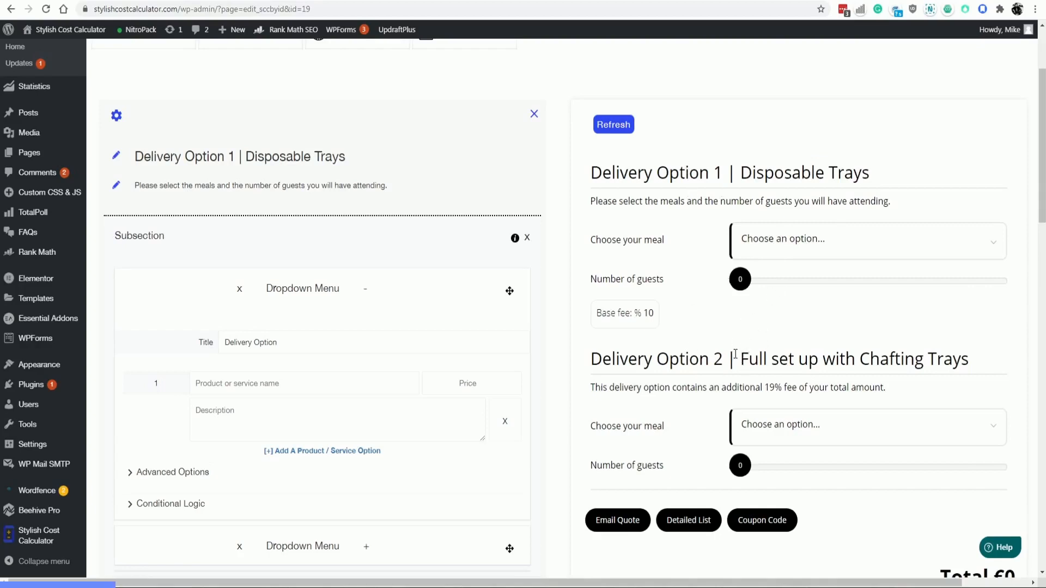
left_click_drag(752, 173, 870, 173)
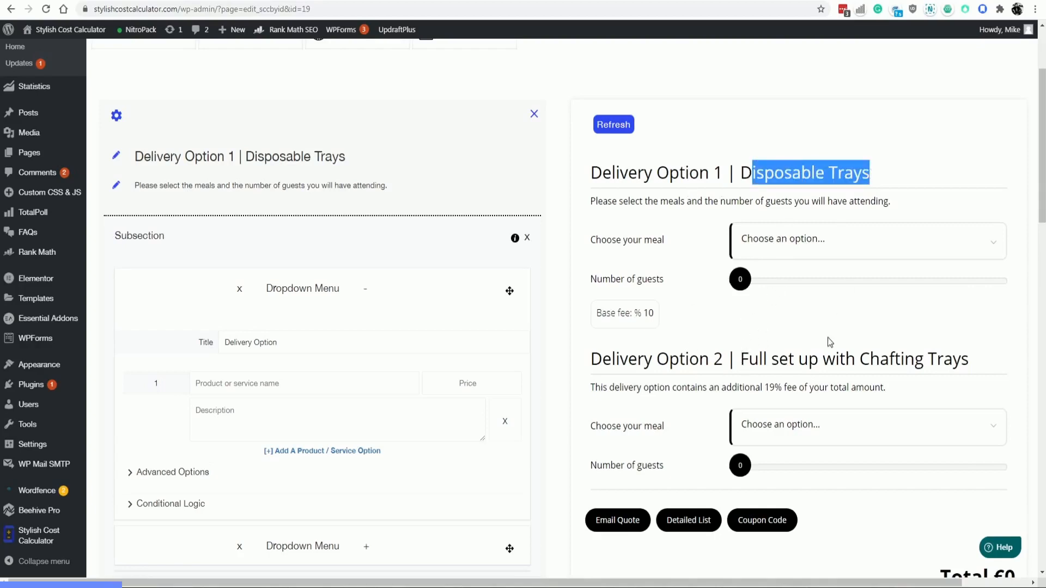
left_click_drag(771, 359, 965, 353)
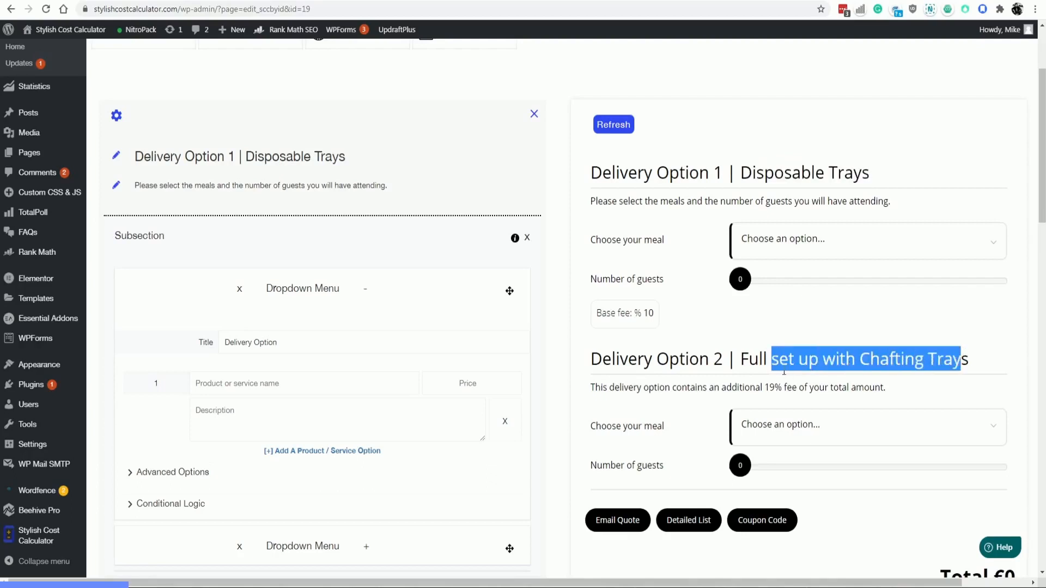
left_click(757, 379)
left_click_drag(818, 360, 978, 366)
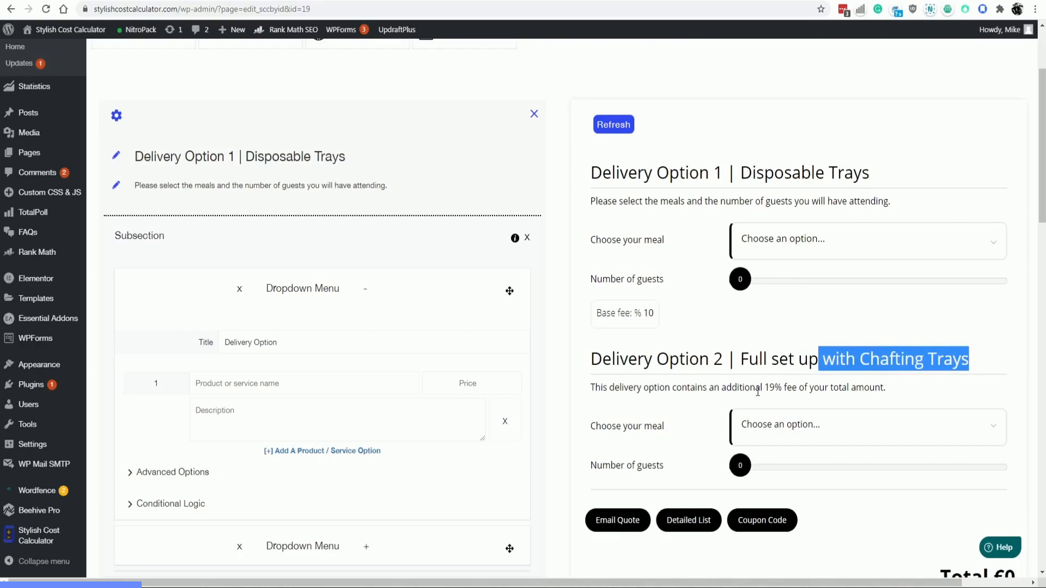
left_click_drag(762, 388, 795, 385)
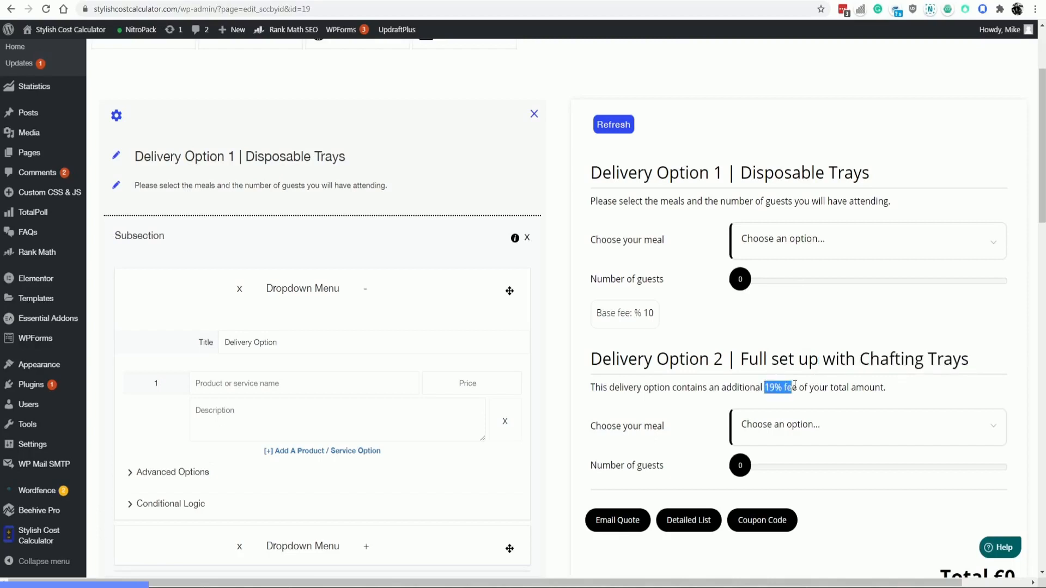
left_click(764, 386)
left_click_drag(764, 386, 830, 387)
Name the Custom Math element "Chafting Trays Upgrade" and set its percentage value to 19.
scroll(599, 365, "down", 12)
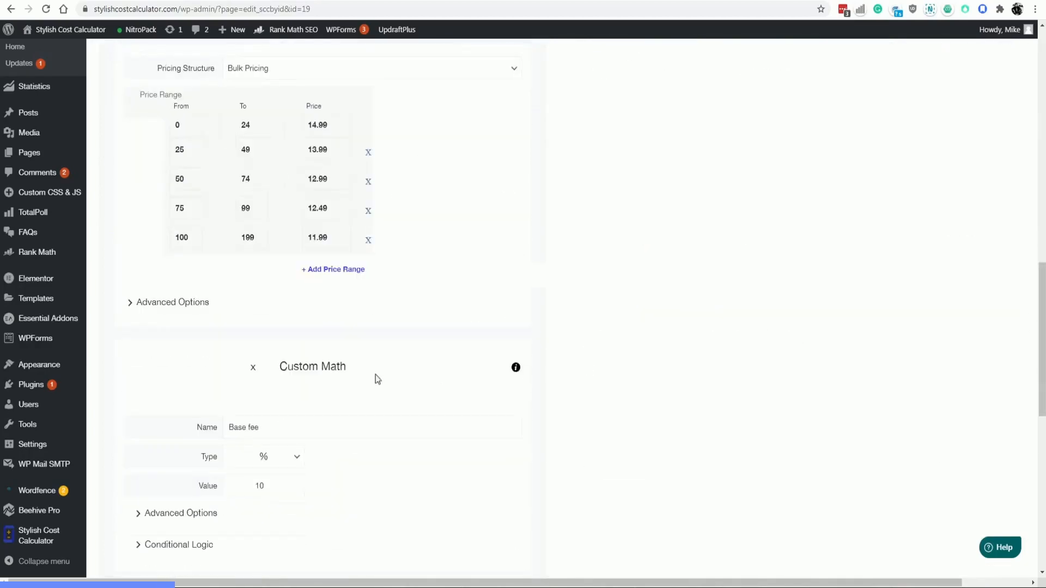
left_click_drag(270, 427, 228, 427)
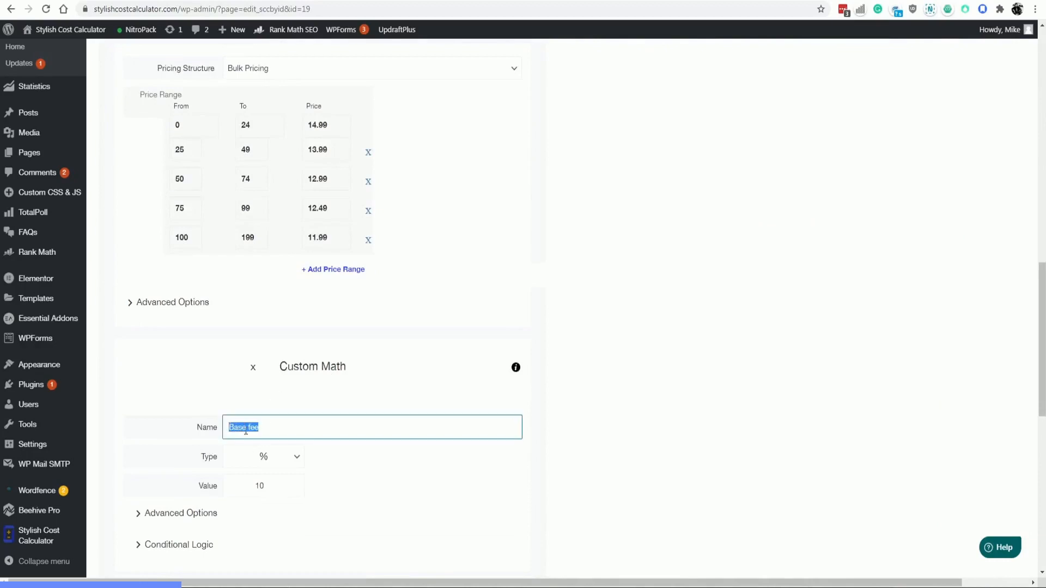
scroll(625, 408, "up", 10)
left_click_drag(860, 183, 969, 185)
key("ctrl+c")
scroll(365, 425, "down", 10)
left_click(313, 376)
key("ctrl+a")
key("ctrl+v")
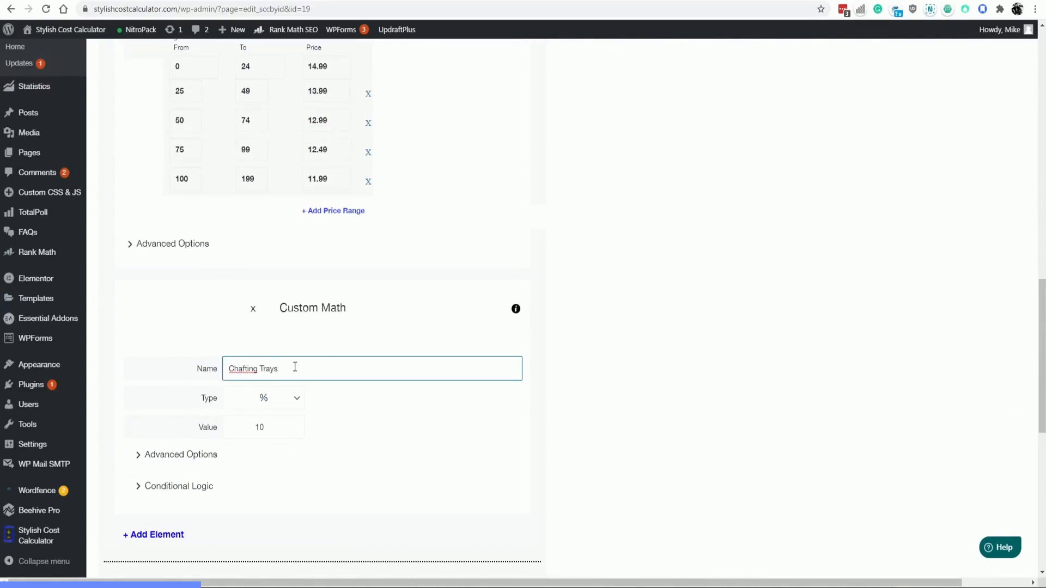
type("Upgrade")
double_click(274, 426)
type("19")
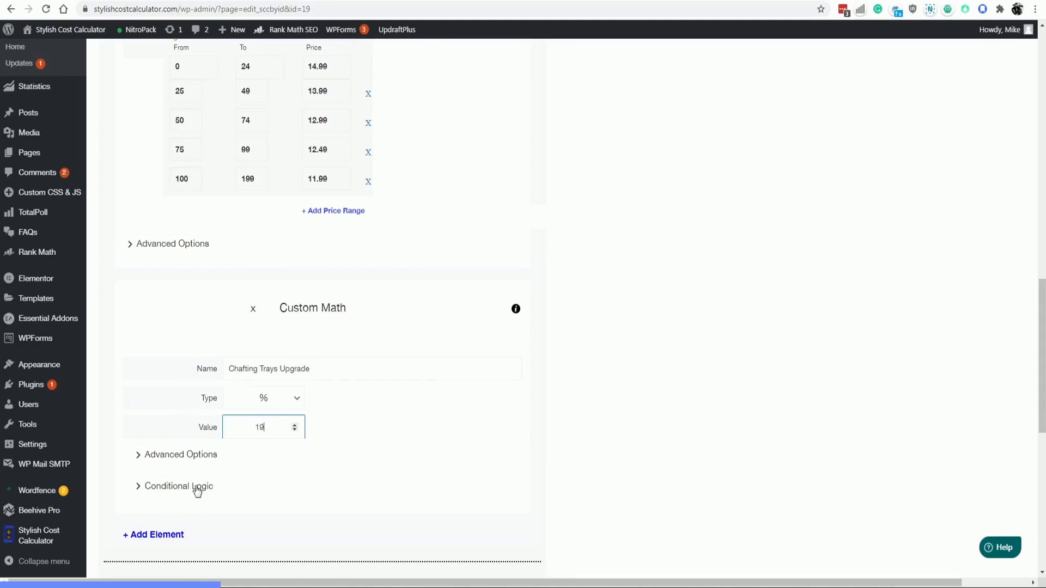
Review the first section's Delivery Option dropdown element and the meal choices offered in the preview's Delivery Option 1.
scroll(773, 382, "up", 12)
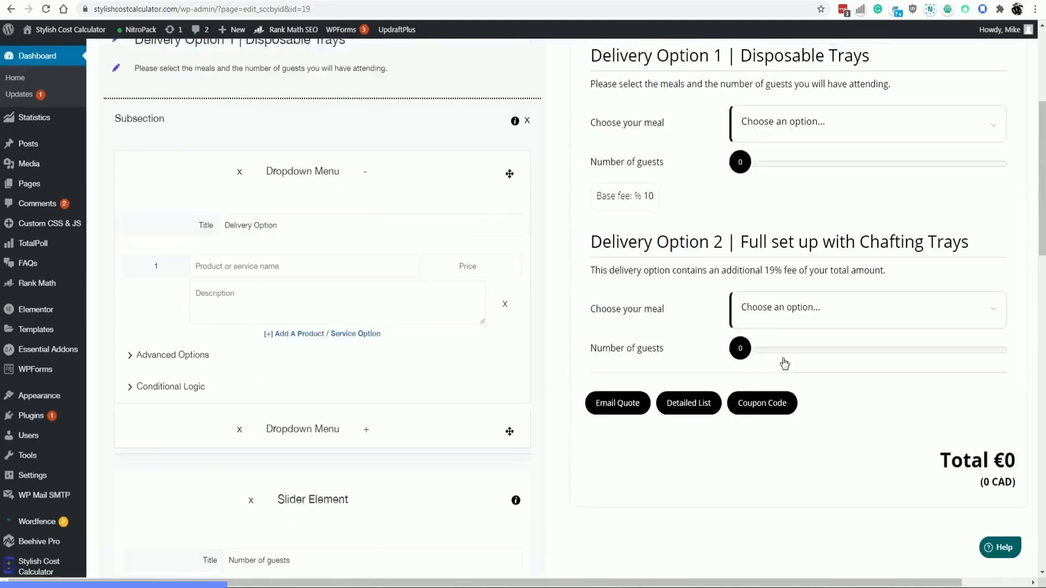
scroll(784, 364, "up", 1)
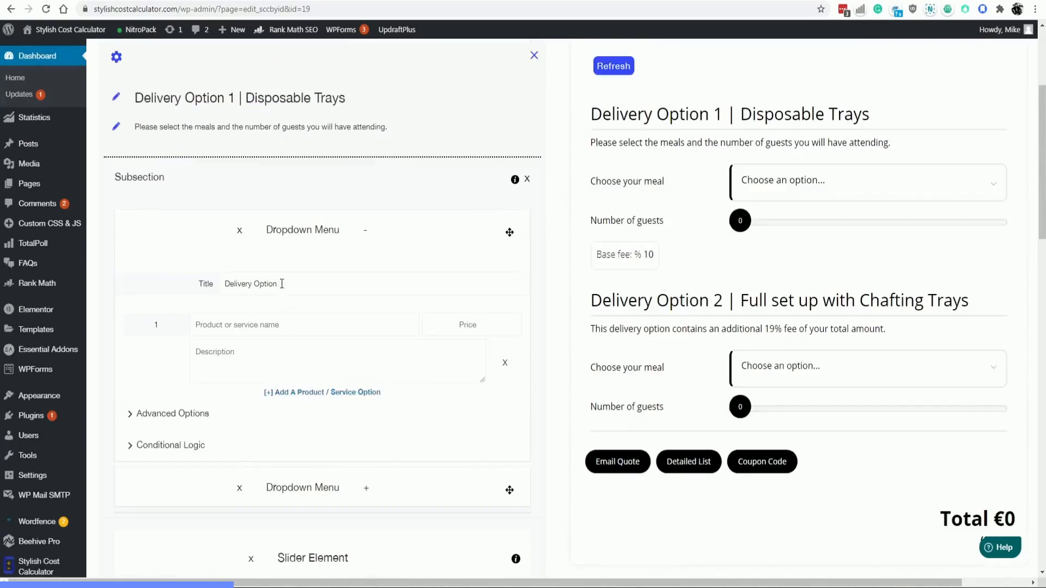
scroll(638, 283, "down", 2)
scroll(436, 304, "up", 1)
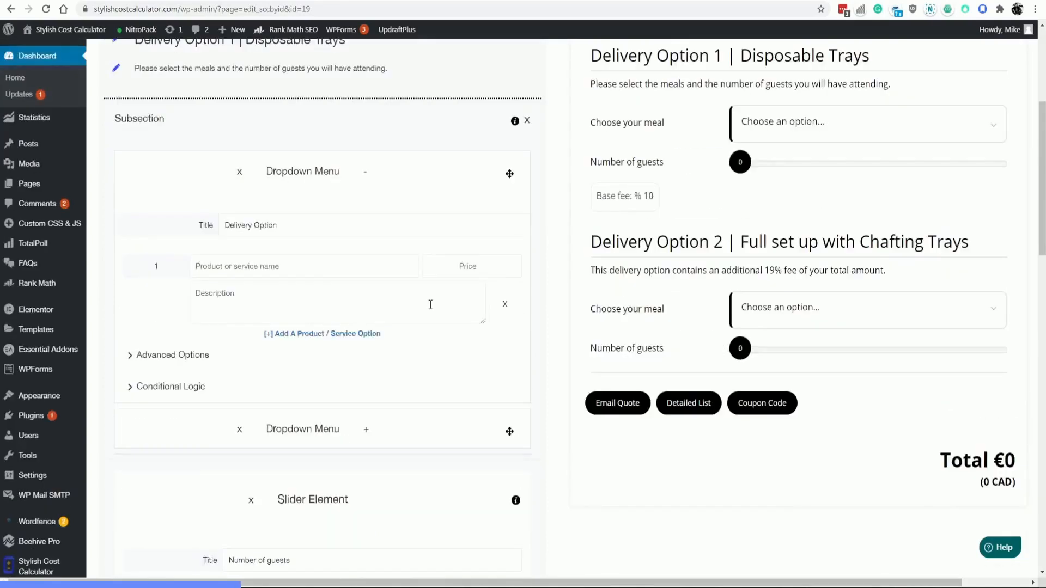
scroll(430, 304, "down", 13)
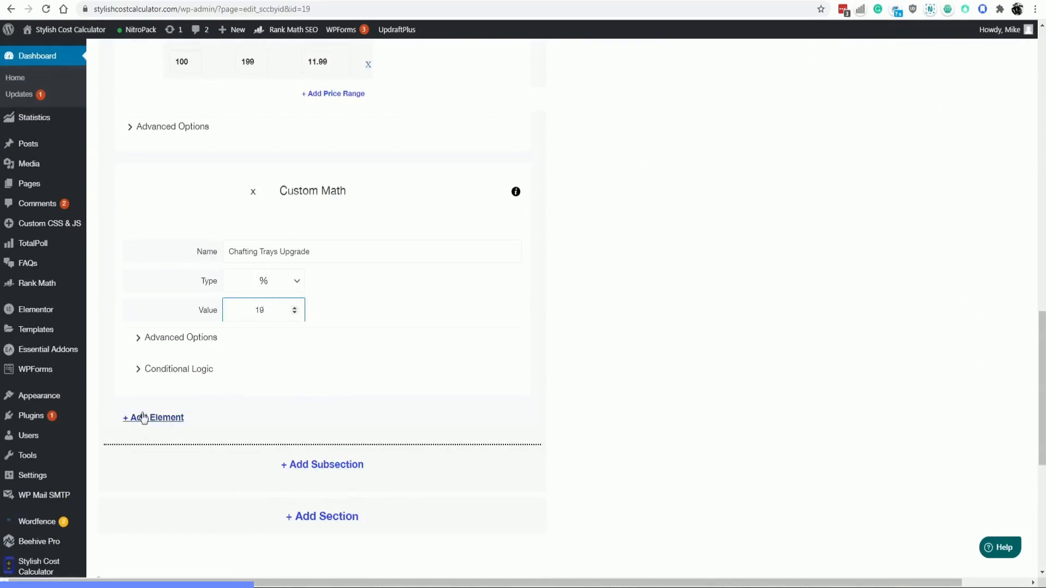
scroll(354, 402, "up", 15)
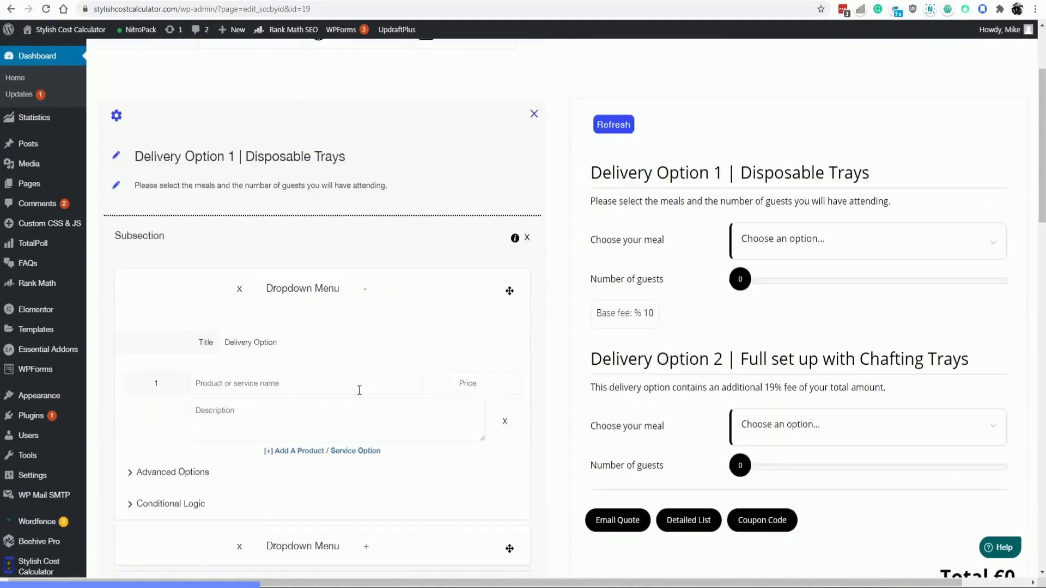
scroll(359, 390, "down", 2)
left_click_drag(288, 220, 316, 184)
left_click(803, 126)
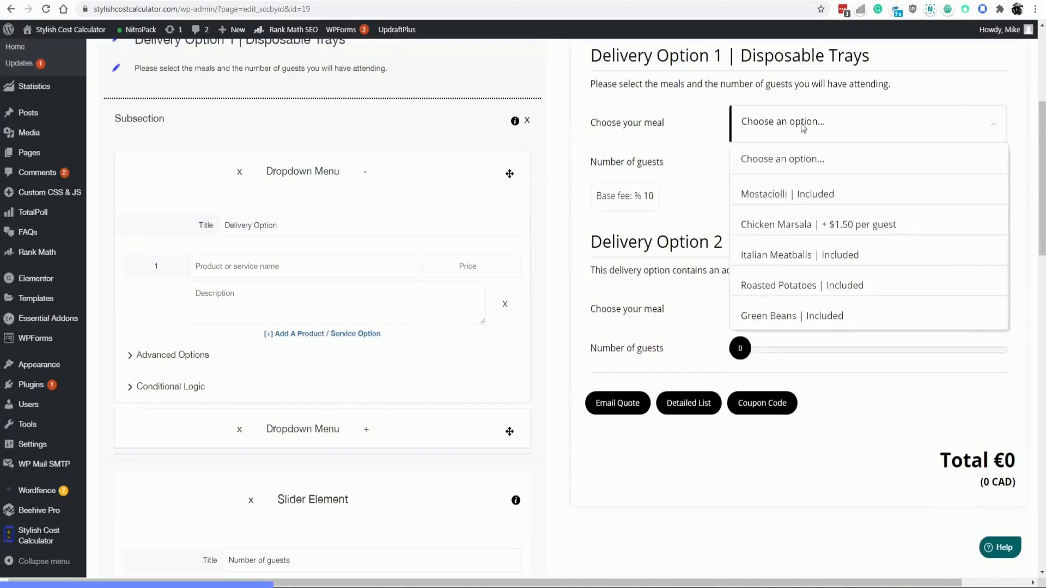
left_click(802, 126)
left_click(806, 122)
Name the first choice of the Delivery Option dropdown "Disposable Trays" and set its price to 0.
left_click(300, 221)
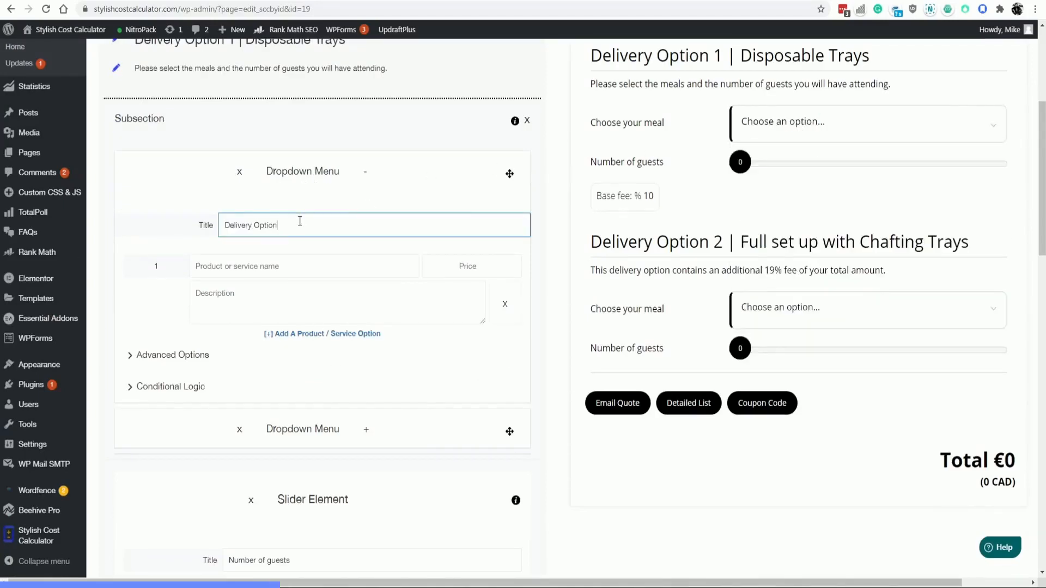
left_click(257, 270)
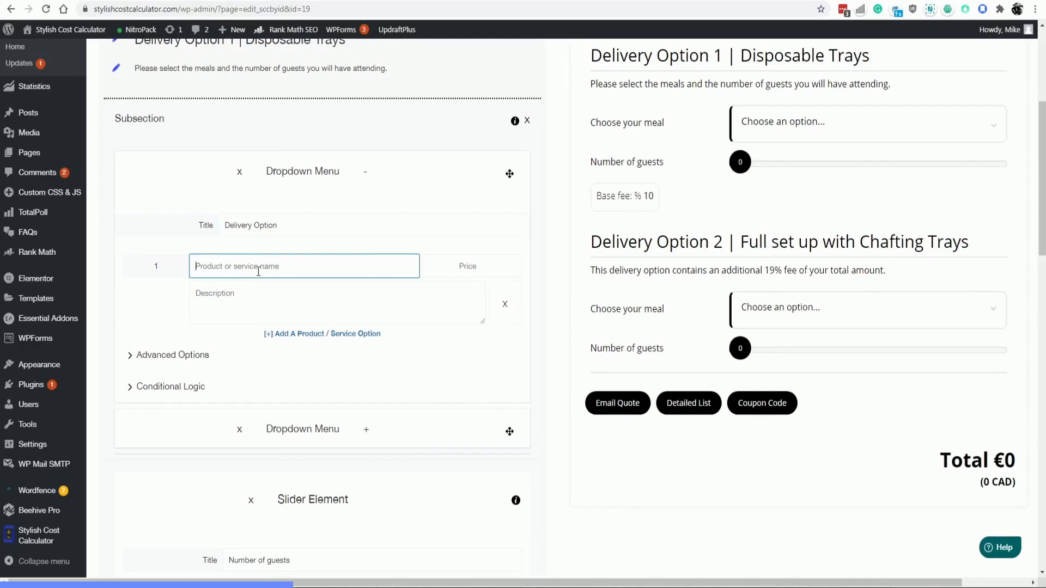
type("Disposable Trays")
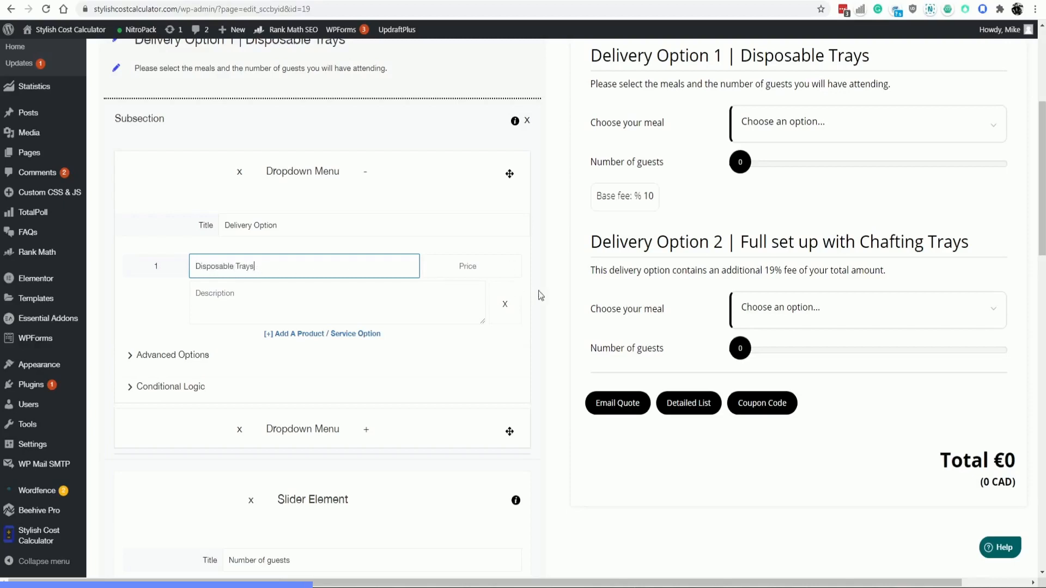
left_click(474, 273)
type("0")
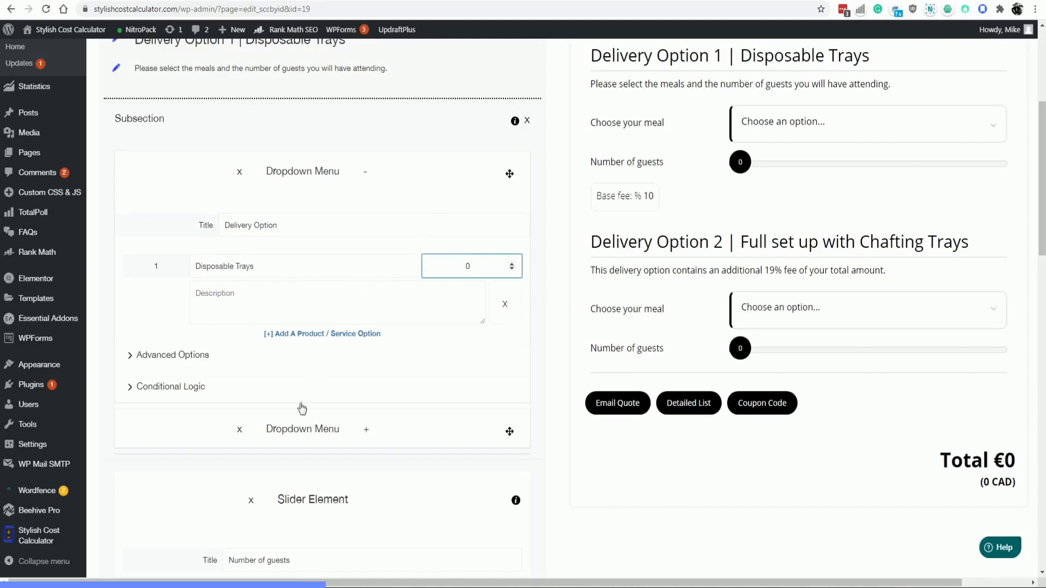
Add a second choice to the Delivery Option dropdown, named "Chafting Trays (Upgrade for +19% extra)".
left_click(324, 334)
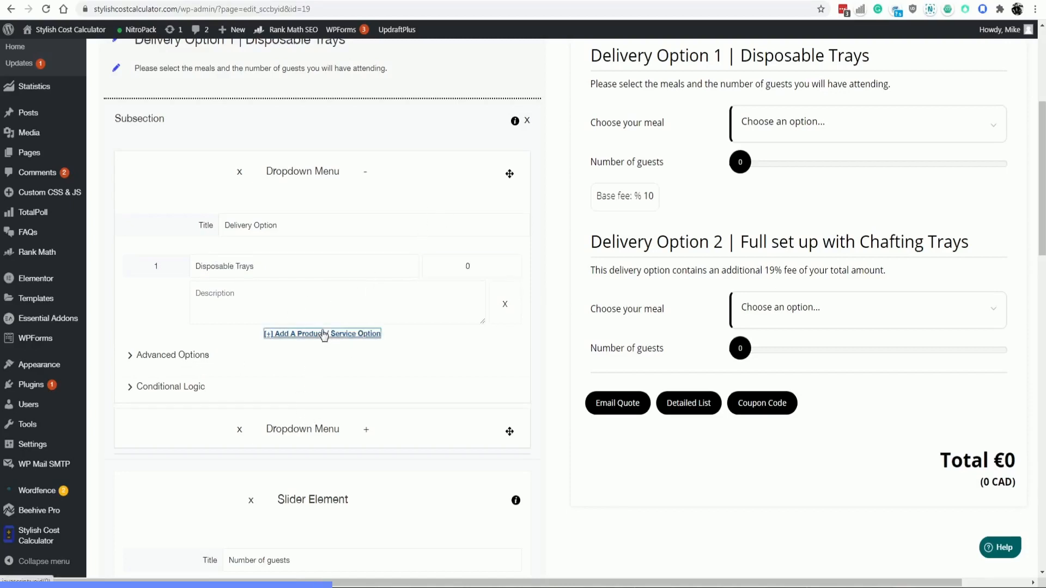
left_click(286, 267)
key("ctrl+a")
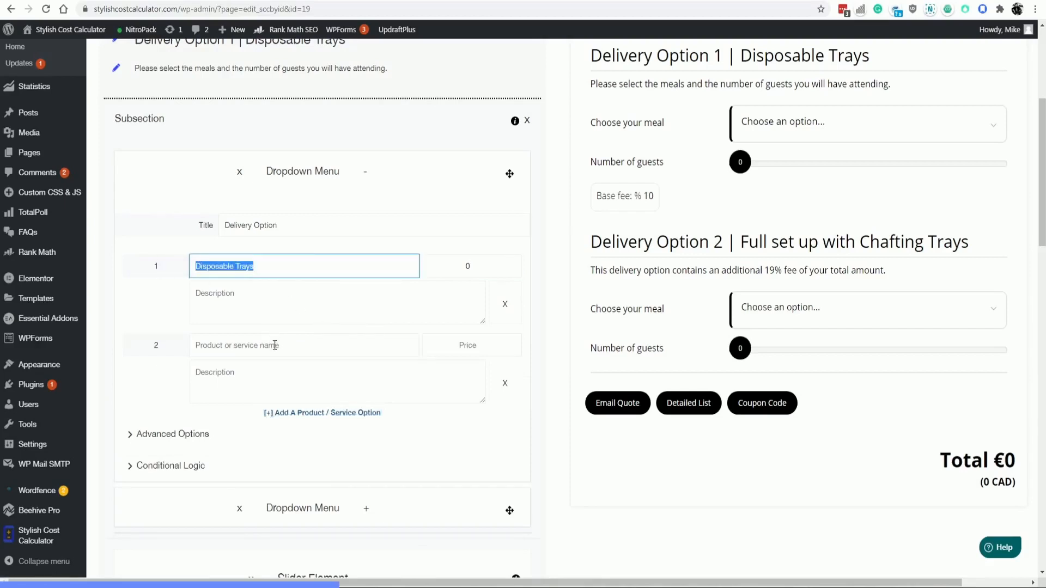
left_click(275, 344)
left_click_drag(858, 242, 970, 240)
key("ctrl+c")
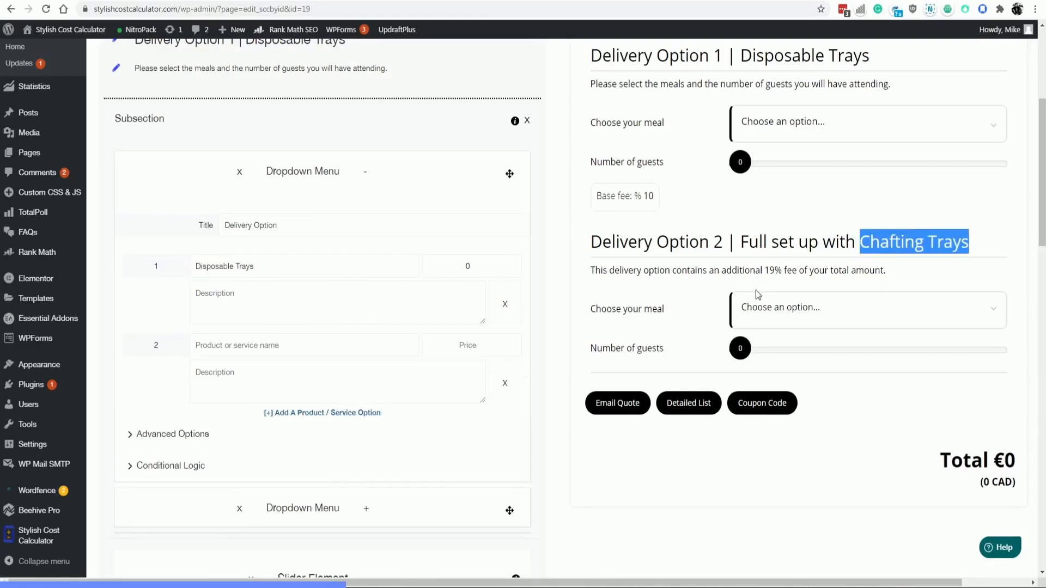
left_click(241, 353)
key("ctrl+v")
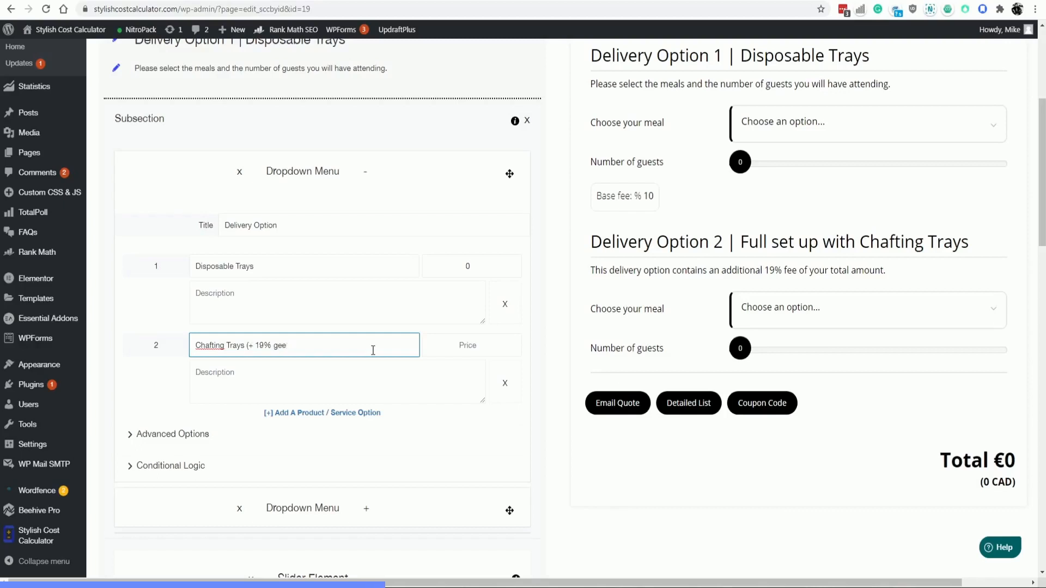
key("Delete")
type("Upgrade for +")
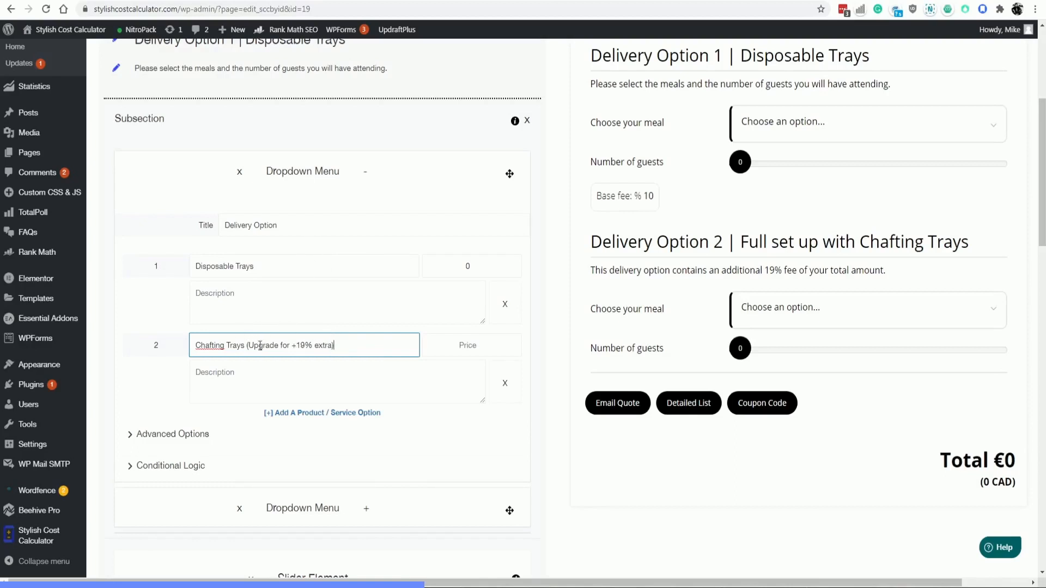
right_click(221, 350)
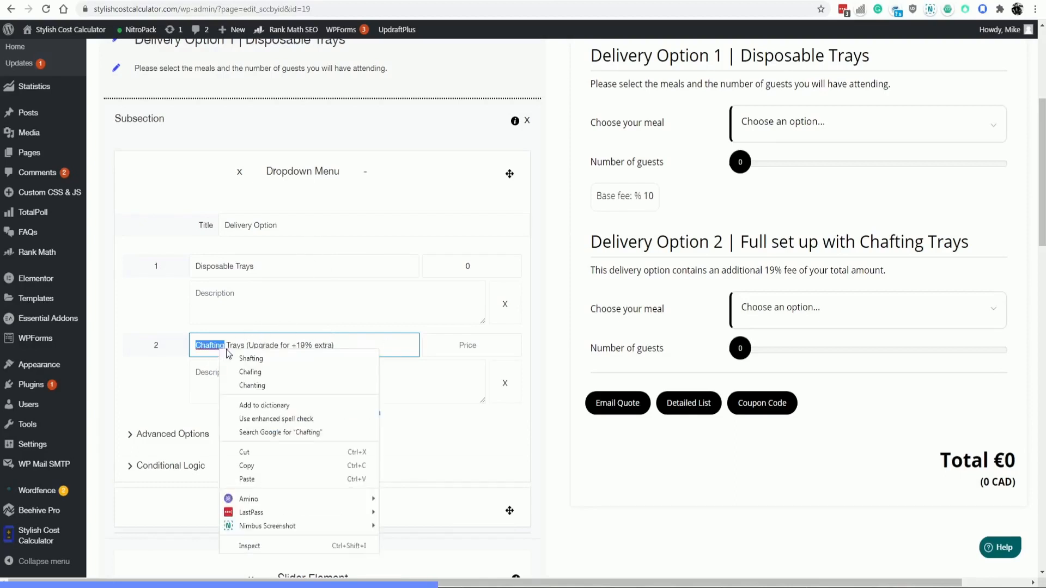
left_click(388, 339)
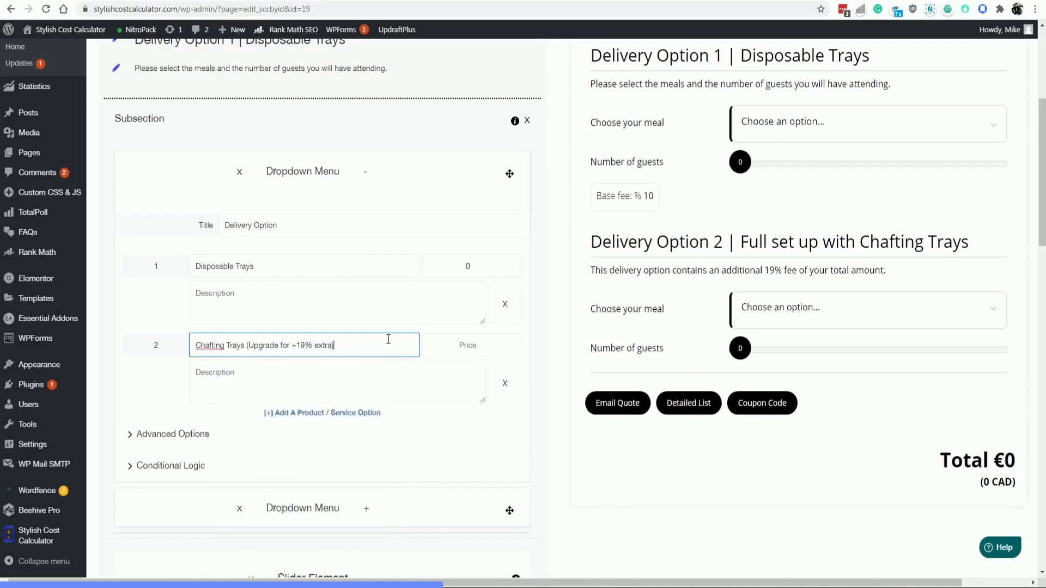
Set the price of the Chafting Trays choice to 0.
left_click(480, 349)
type("0")
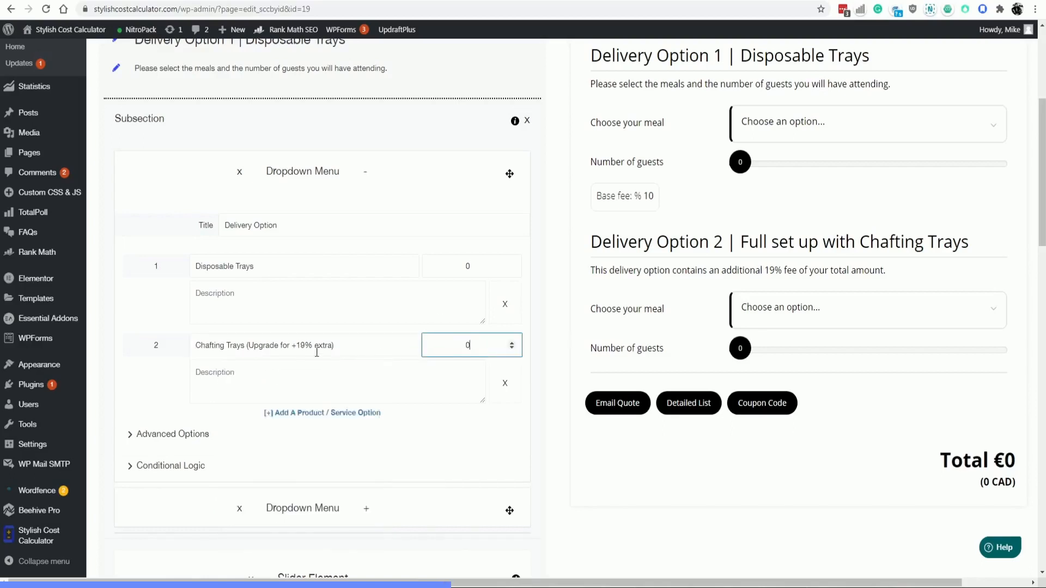
double_click(293, 349)
double_click(475, 346)
scroll(436, 318, "down", 2)
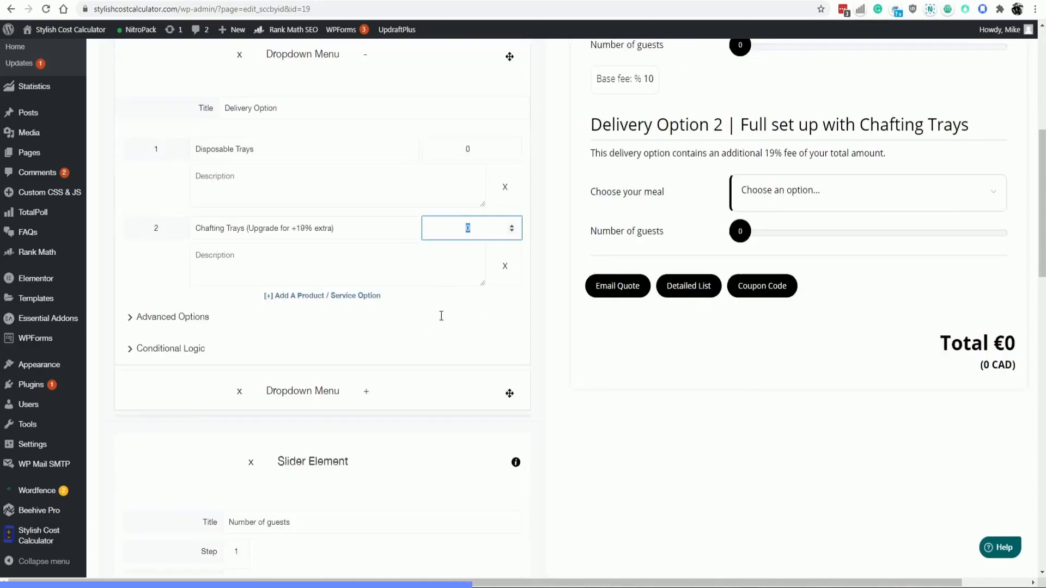
left_click(476, 229)
Test the preview's pricing by setting the number of guests under Delivery Option 1 to 32.
scroll(683, 223, "up", 2)
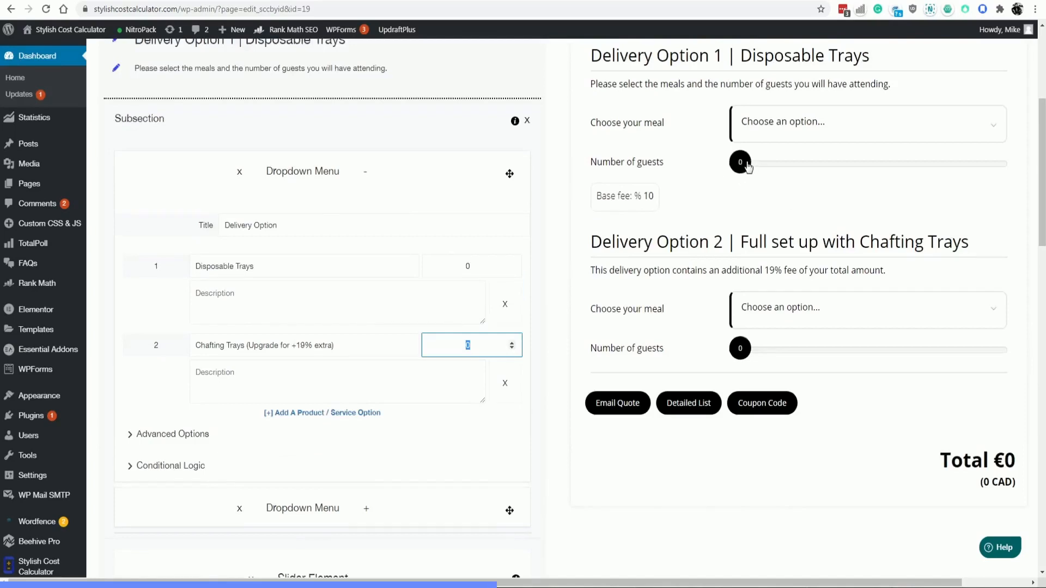
left_click_drag(748, 166, 784, 162)
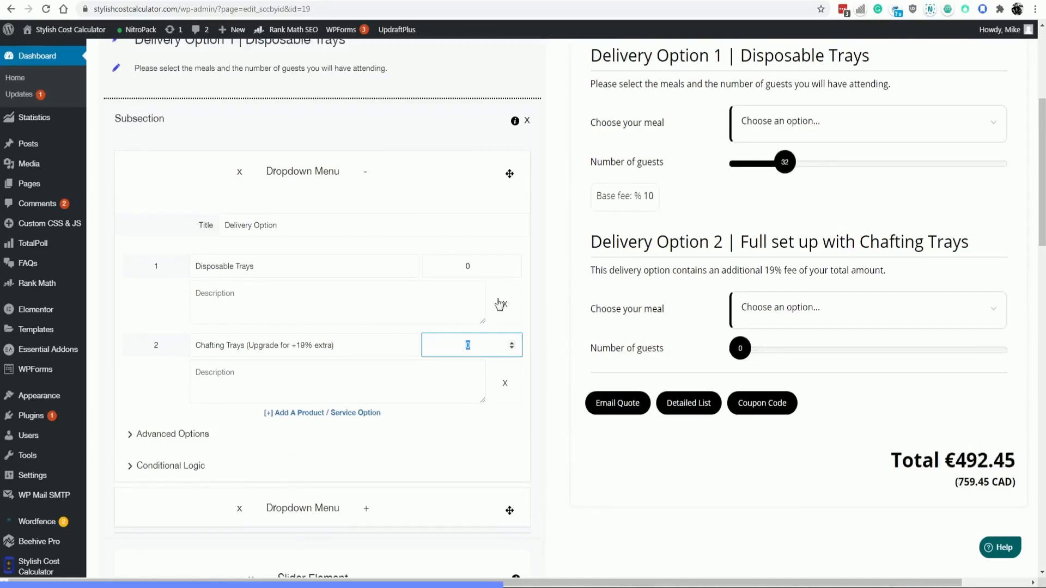
Test the preview's pricing with 52 guests under Delivery Option 1.
left_click(468, 335)
left_click_drag(245, 347, 195, 345)
double_click(473, 343)
mouse_move(799, 164)
left_mouse_down()
mouse_move(831, 163)
mouse_move(803, 170)
left_mouse_up()
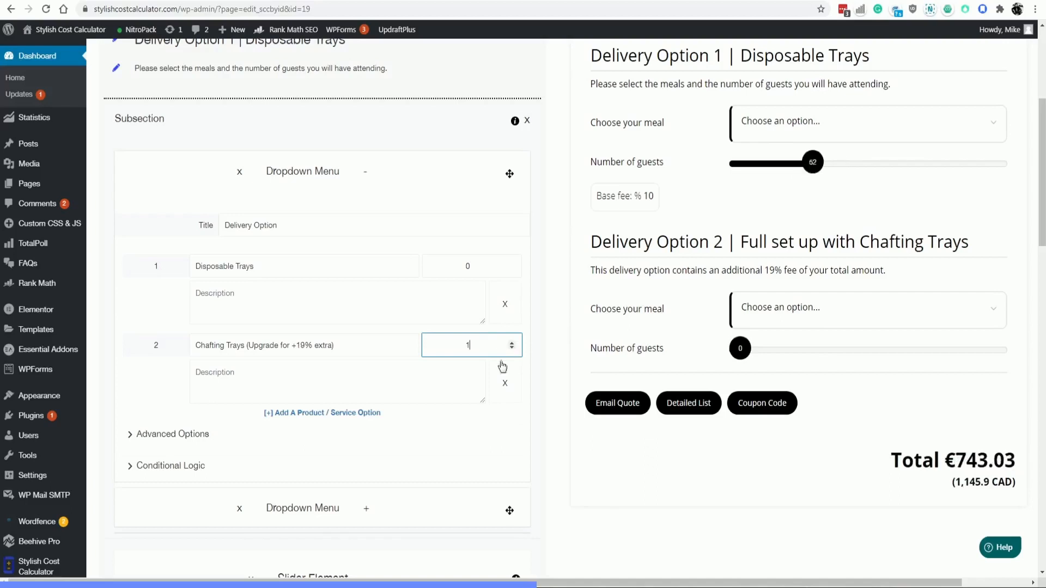
Set the price of the Chafting Trays choice in the Delivery Option dropdown to 0 and save the calculator.
left_click_drag(453, 345, 477, 344)
type("0")
scroll(363, 412, "up", 4)
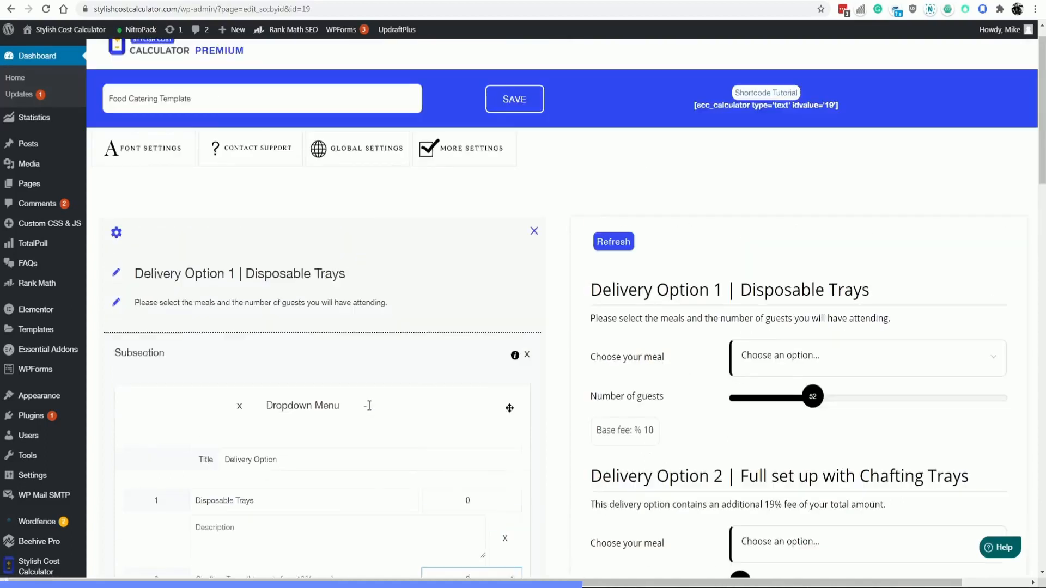
left_click(520, 103)
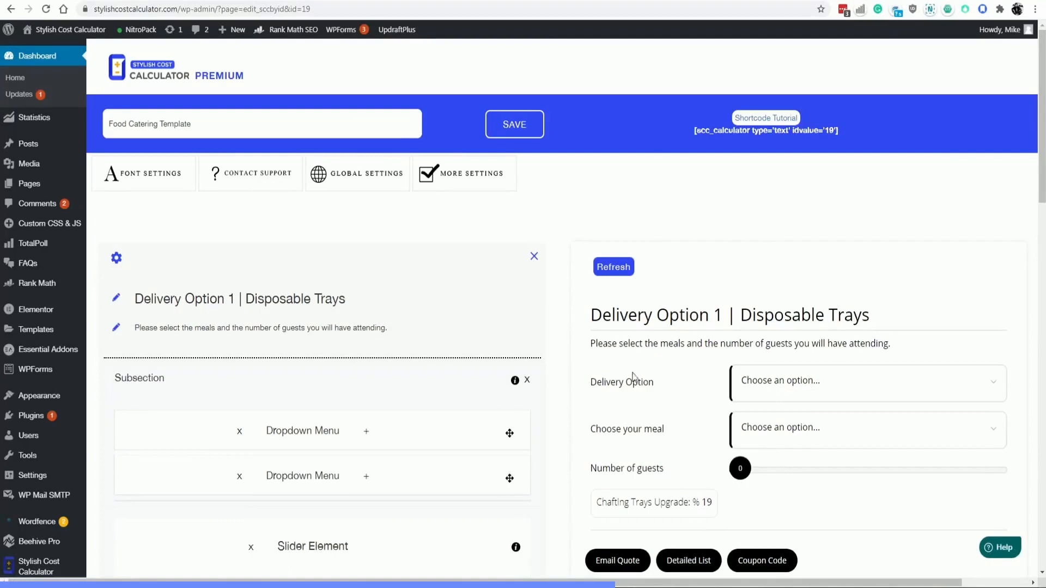
Enable conditional logic on the Chafting Trays Upgrade custom math element and base its show condition on Delivery Option.
scroll(383, 336, "down", 4)
scroll(381, 335, "down", 9)
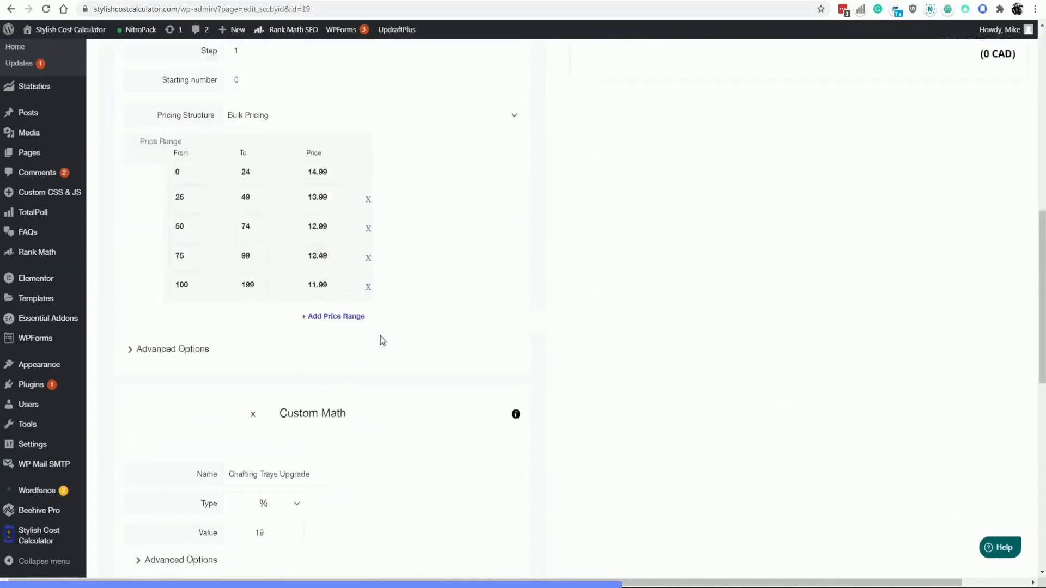
left_click(183, 419)
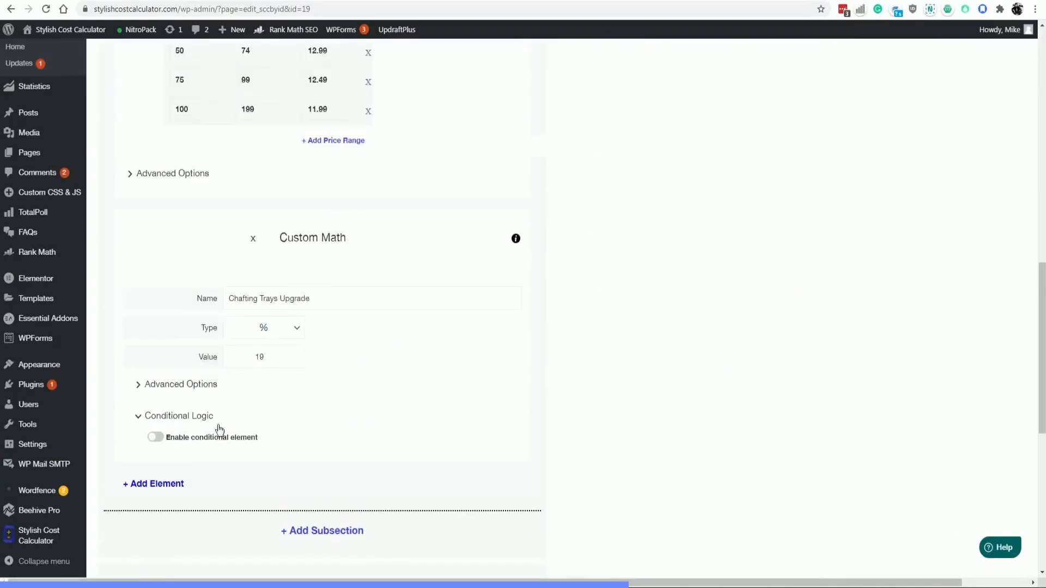
left_click(155, 437)
scroll(229, 454, "down", 2)
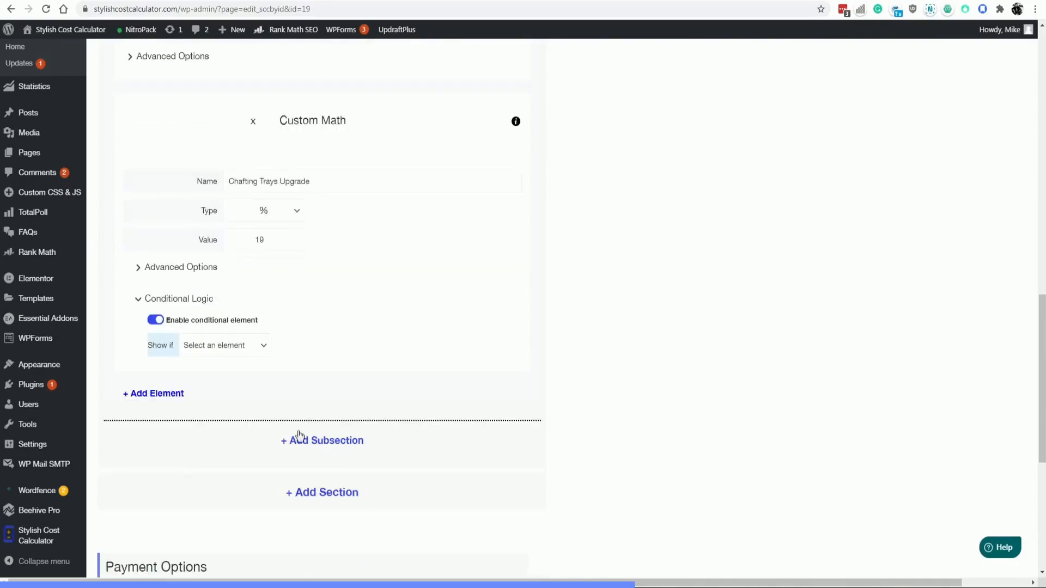
left_click(215, 345)
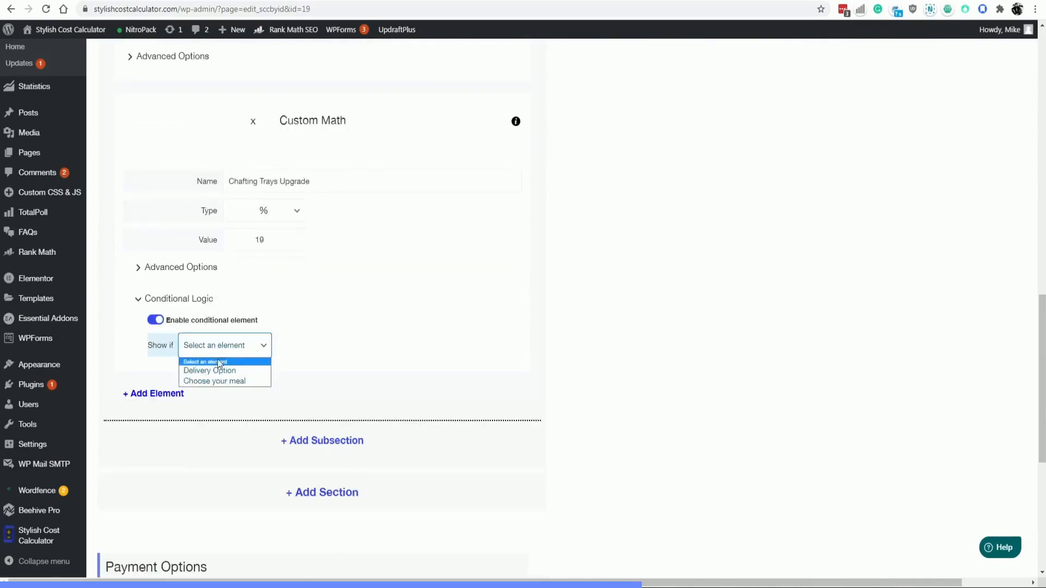
left_click(210, 371)
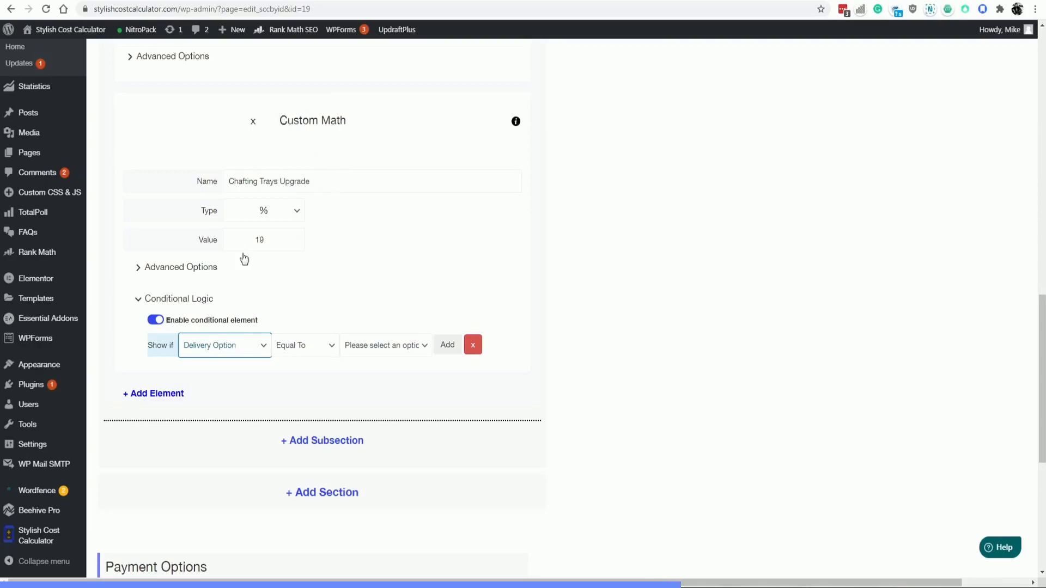
Make the Chafting Trays Upgrade fee show when Delivery Option equals "Chafting Trays (Upgrade for +19% extra)", and refresh the preview.
scroll(629, 278, "up", 10)
scroll(630, 278, "up", 4)
scroll(654, 397, "down", 1)
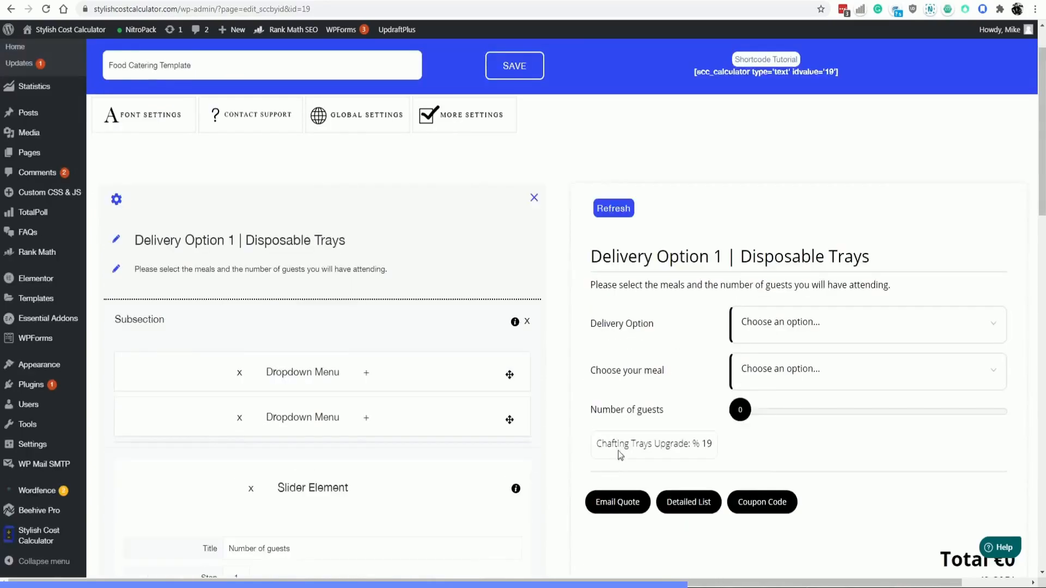
scroll(490, 441, "down", 10)
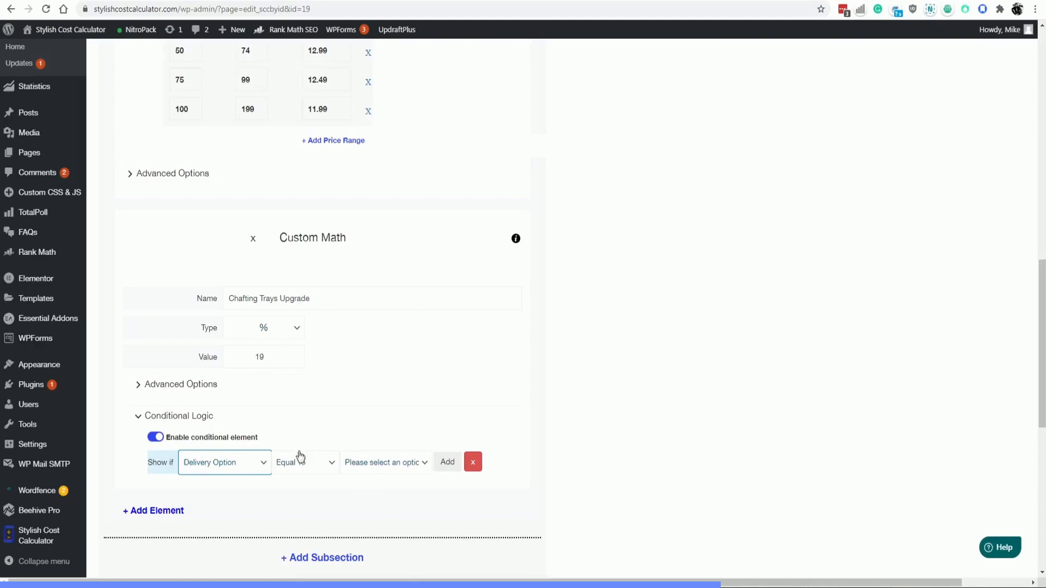
left_click(357, 469)
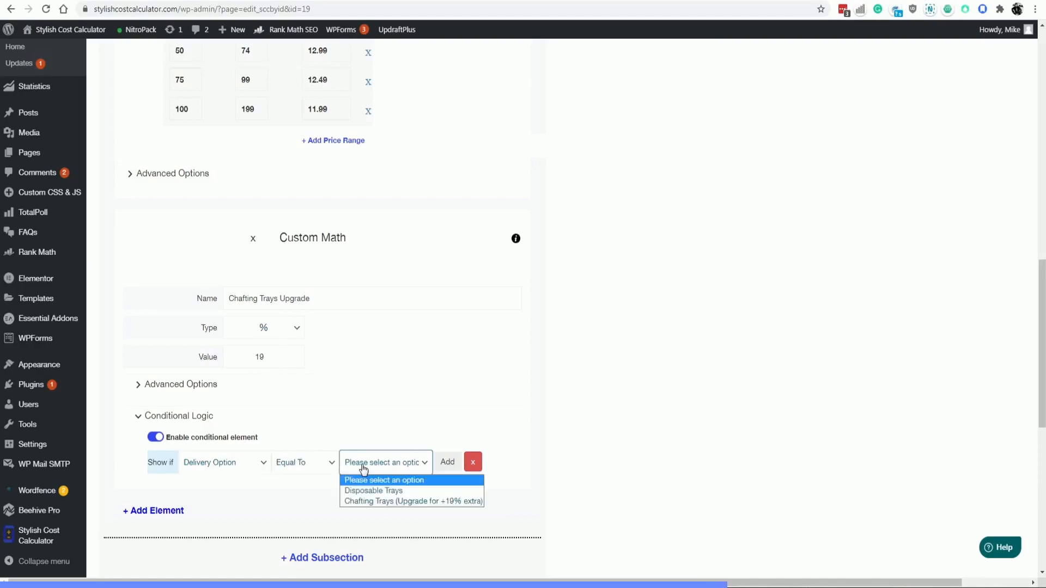
left_click(379, 500)
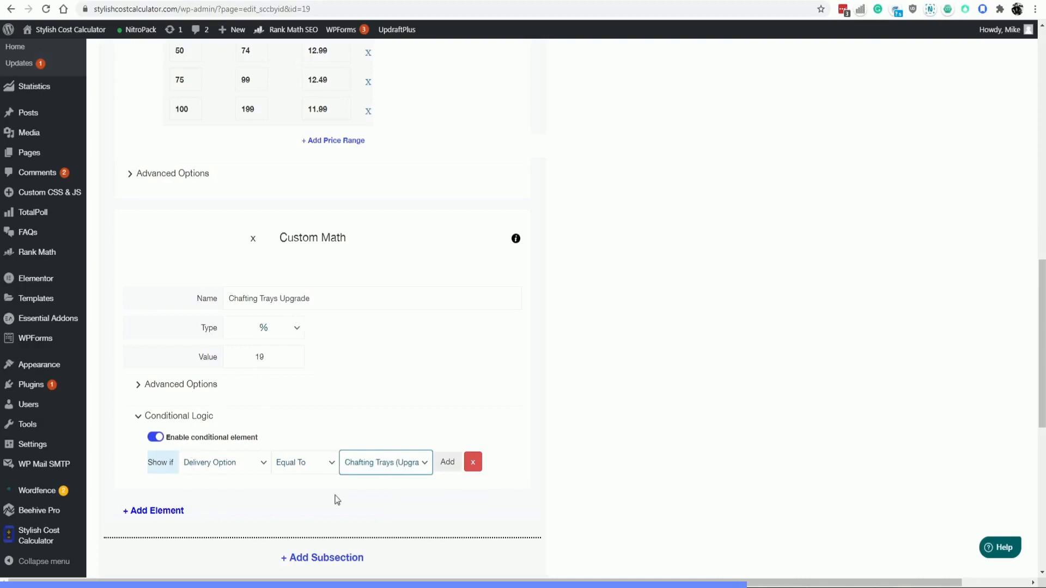
scroll(537, 413, "up", 14)
left_click(614, 268)
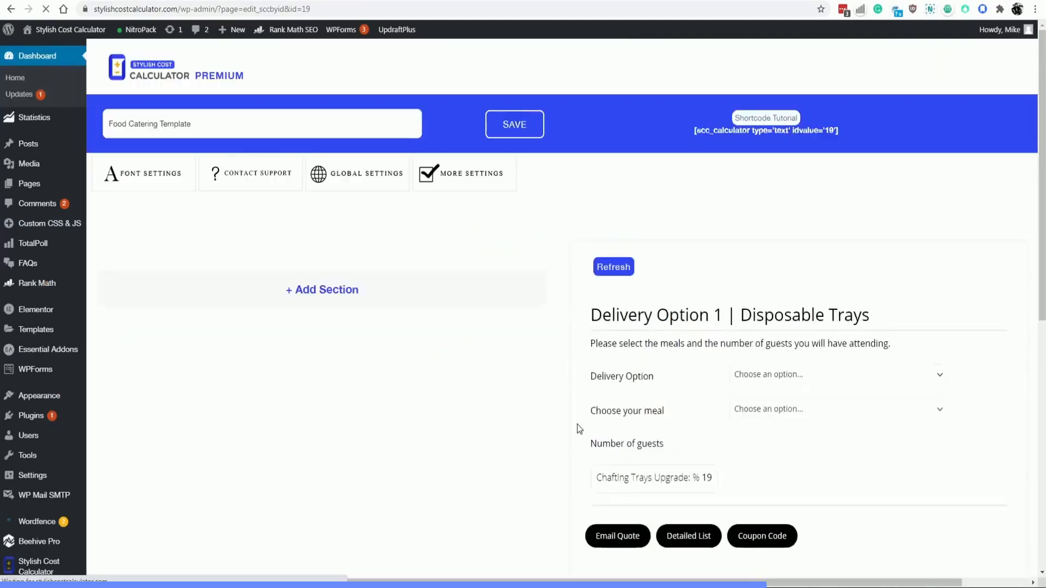
Make the Delivery Option dropdown mandatory in its advanced options and save the calculator.
scroll(593, 410, "down", 1)
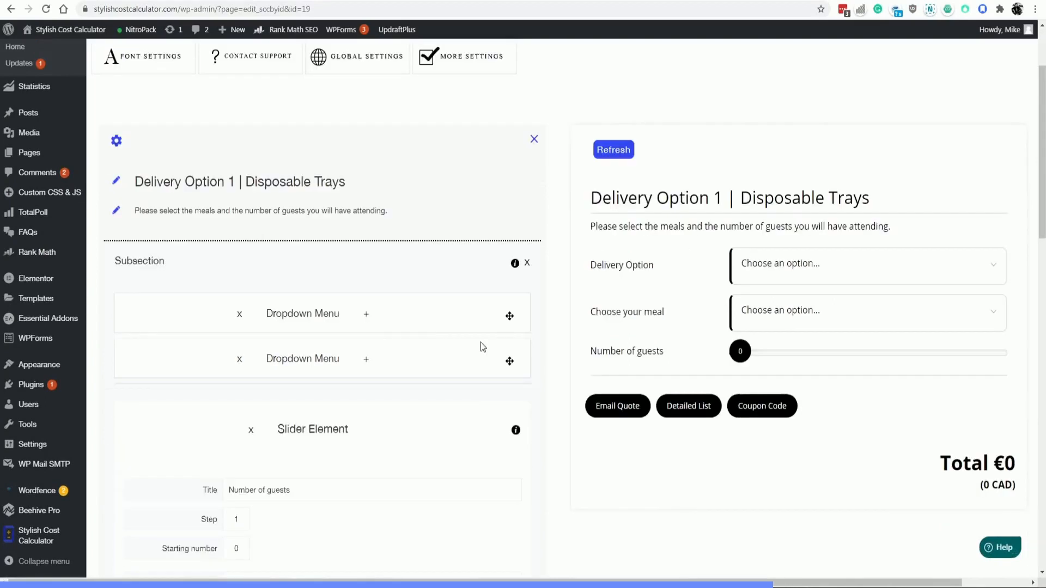
scroll(479, 343, "down", 1)
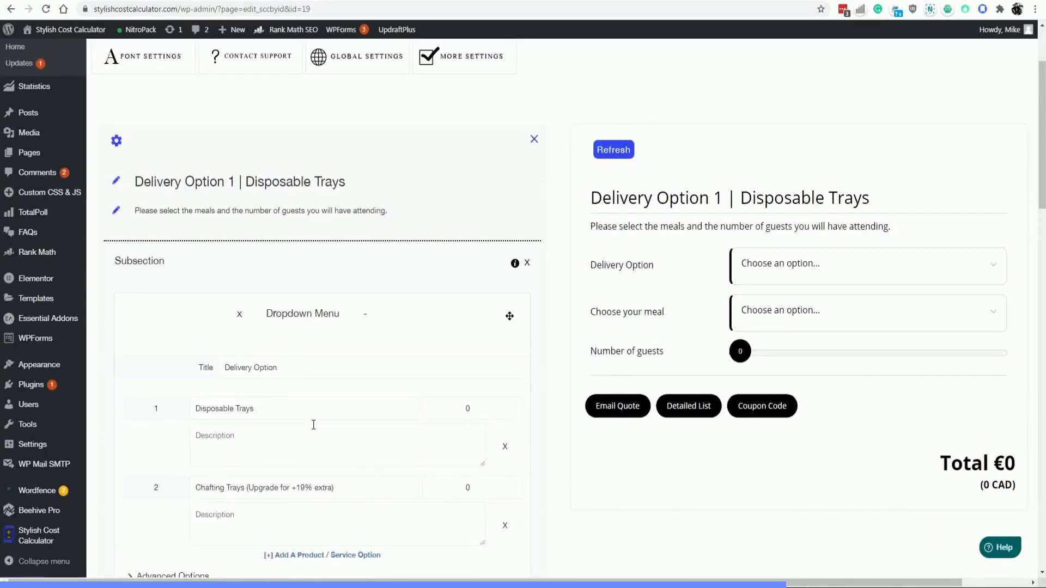
scroll(313, 424, "down", 2)
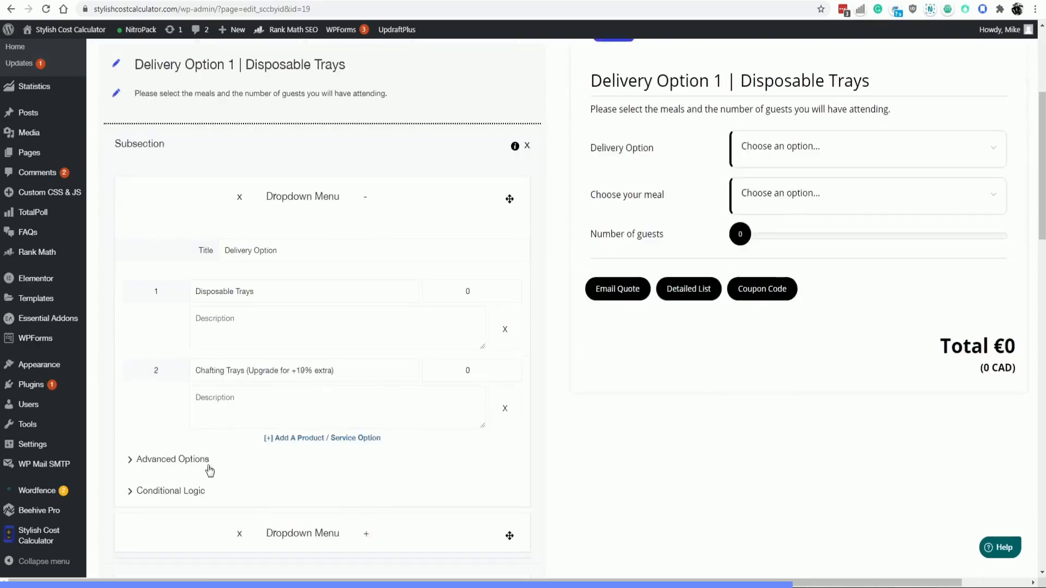
left_click(175, 461)
left_click(149, 481)
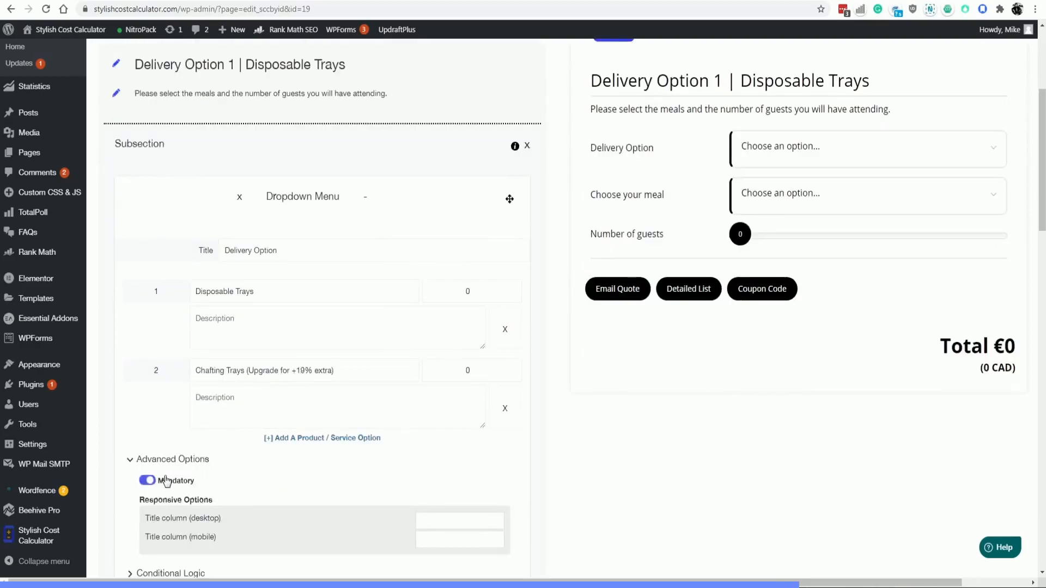
scroll(330, 418, "up", 4)
left_click(514, 132)
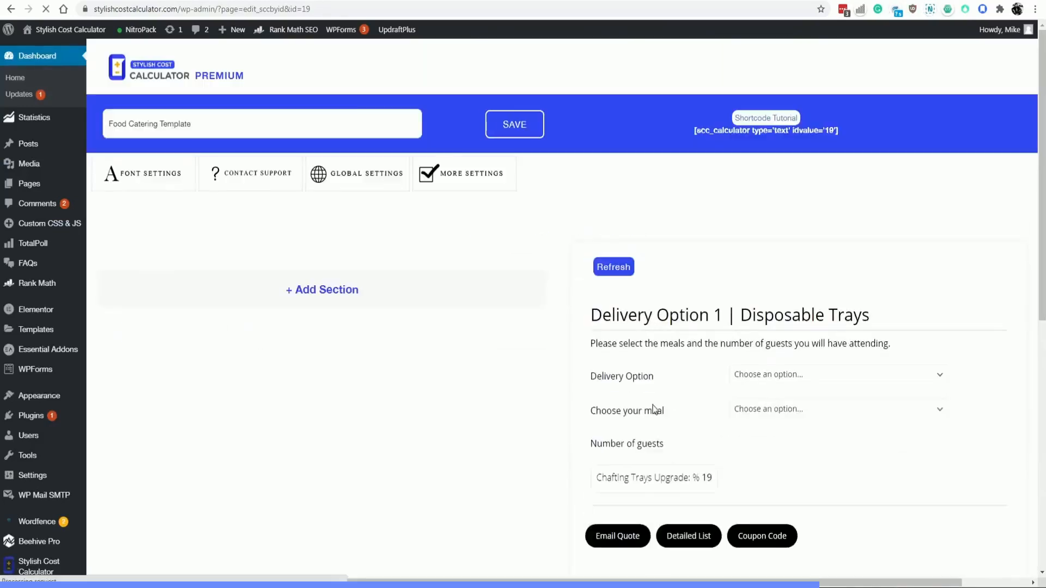
Test the preview with the Chafting Trays delivery option and 50 guests.
scroll(756, 387, "down", 2)
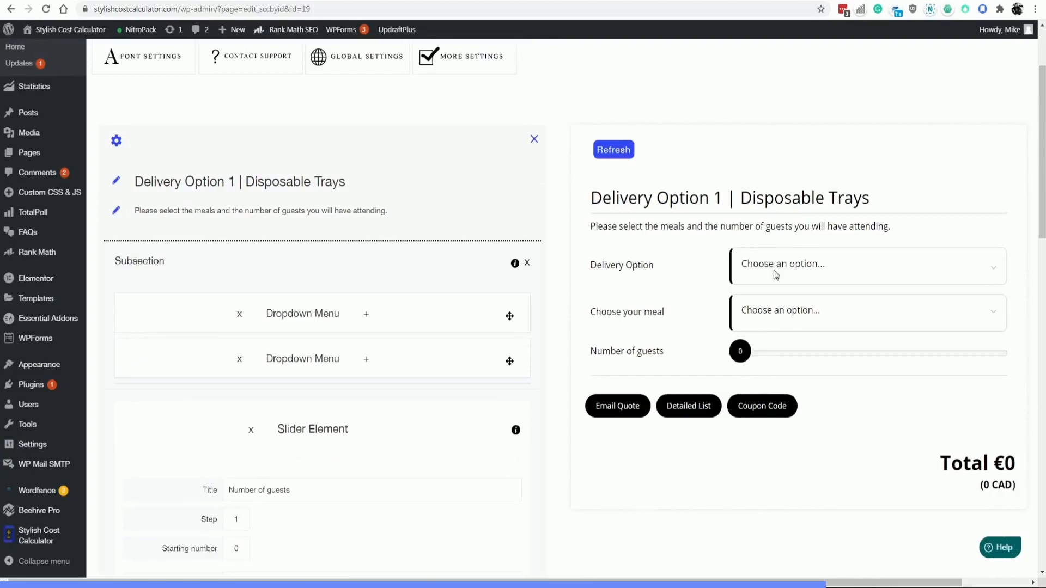
left_click(776, 272)
left_click(776, 366)
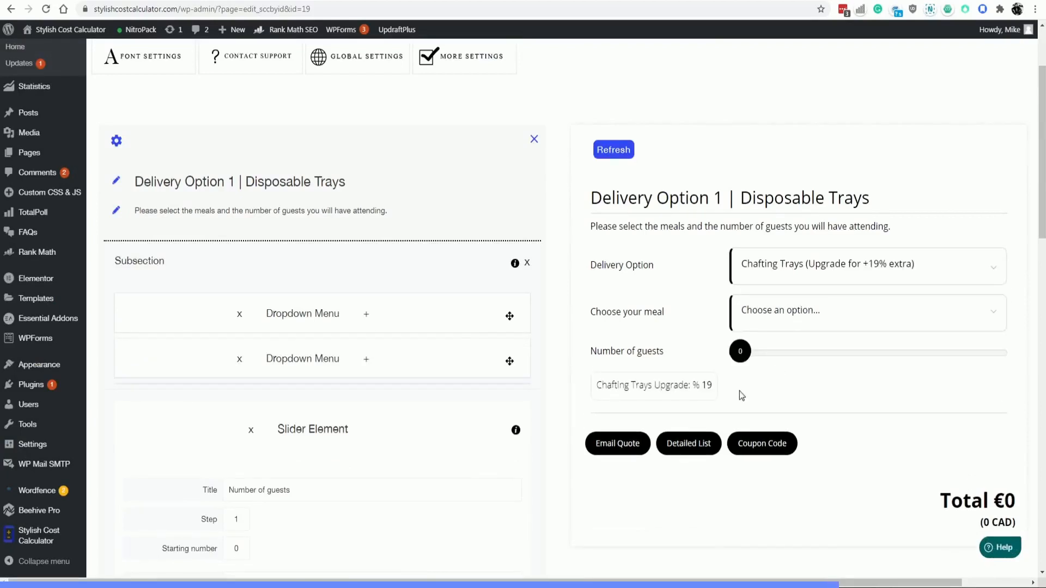
left_click_drag(739, 351, 801, 363)
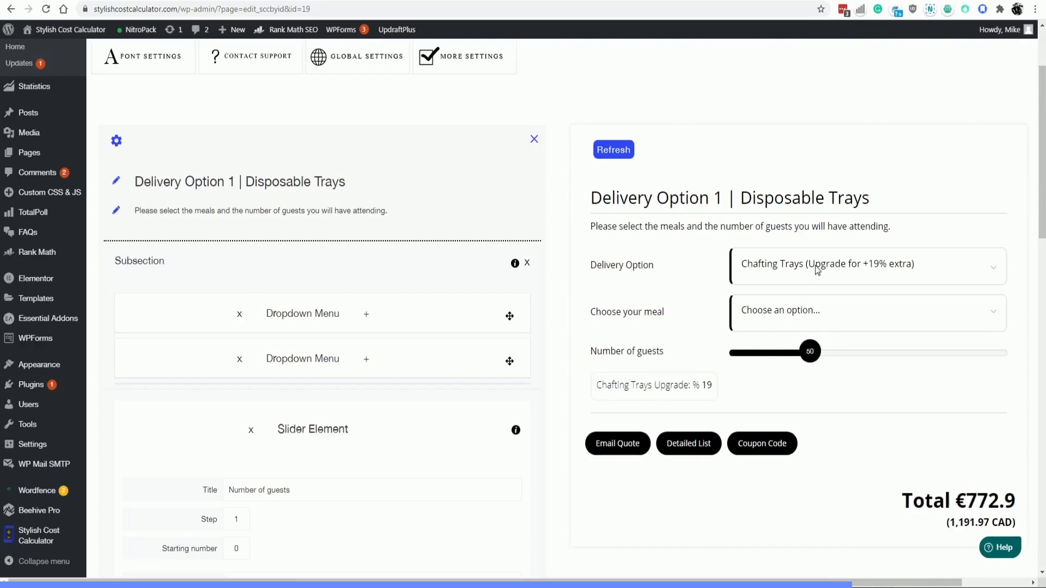
Switch the preview's delivery option to Disposable Trays and check the fee lines in the detailed list.
left_click(815, 265)
left_click(798, 337)
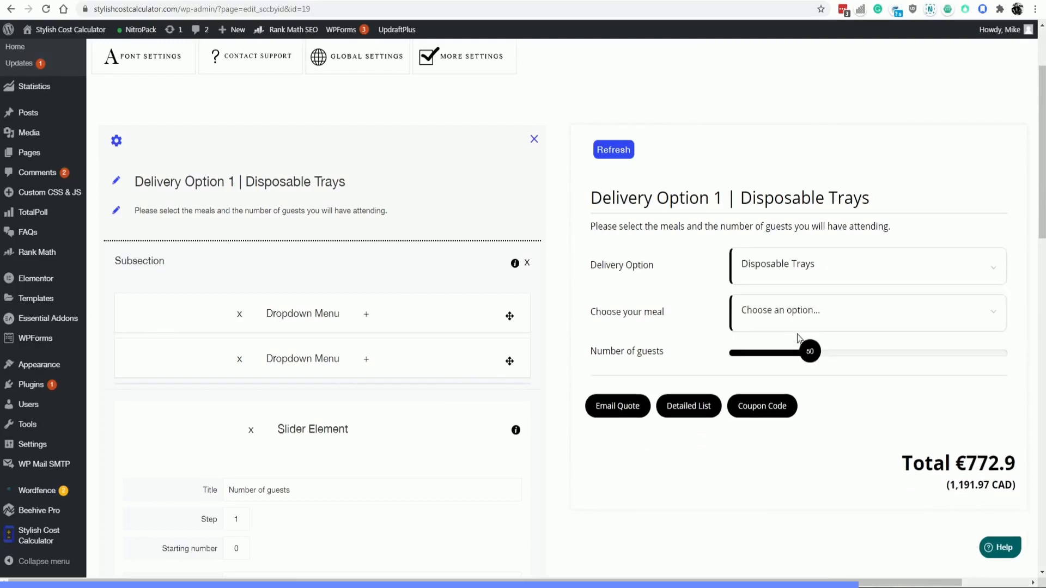
left_click(687, 413)
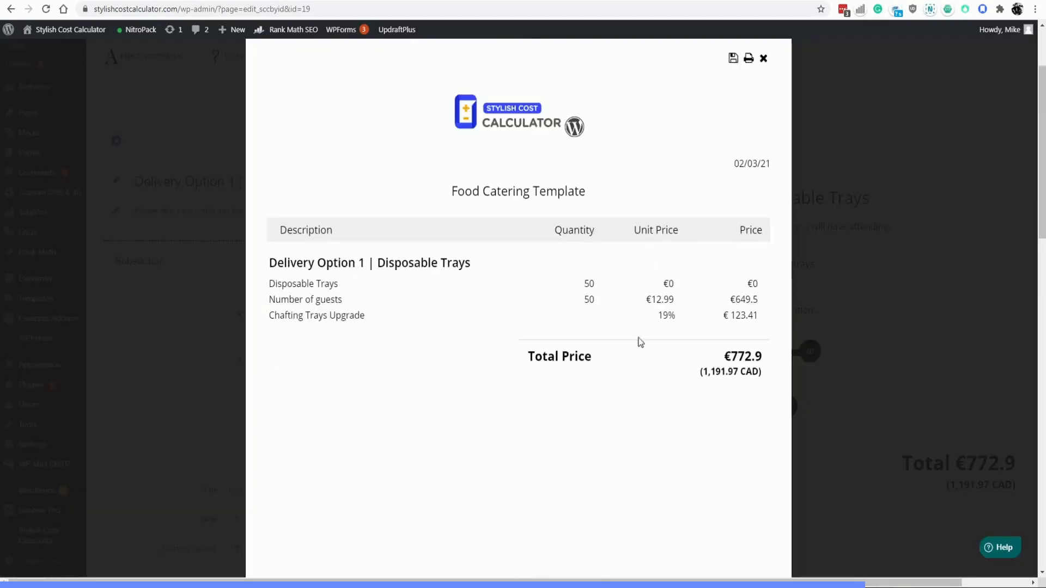
left_click(764, 59)
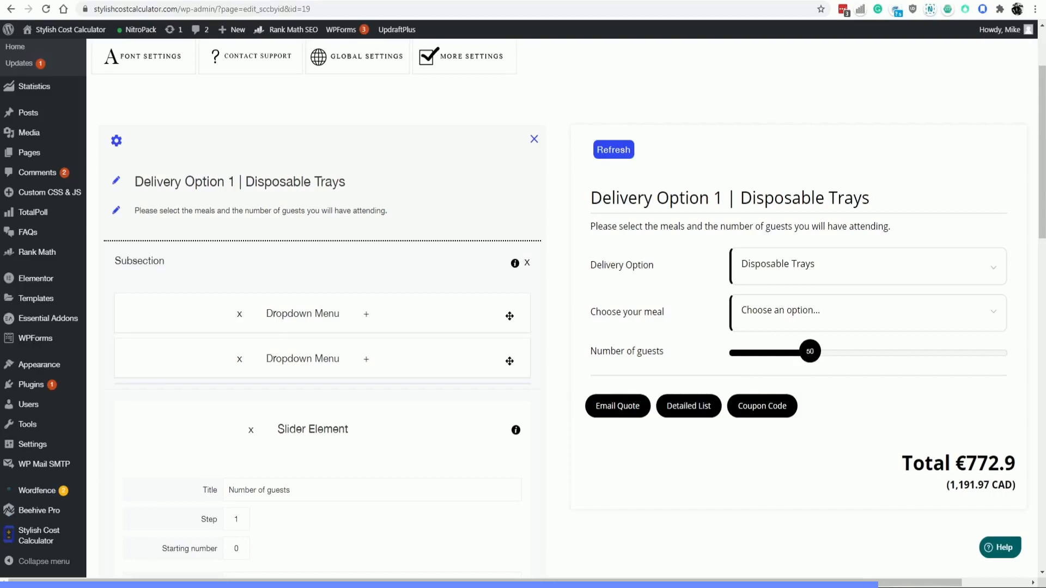
Set the preview's number of guests to 51 and review the detailed list for Disposable Trays again.
scroll(692, 323, "down", 2)
left_click(685, 298)
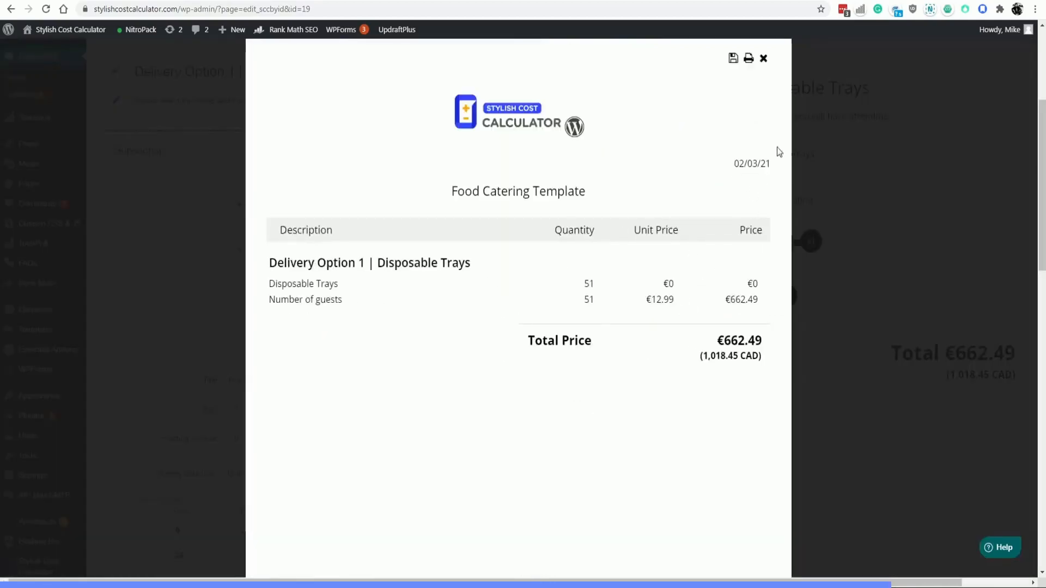
left_click(763, 58)
Choose Chafting Trays (Upgrade for +19% extra) in the preview and check the upgrade fee in the detailed list.
left_click(796, 154)
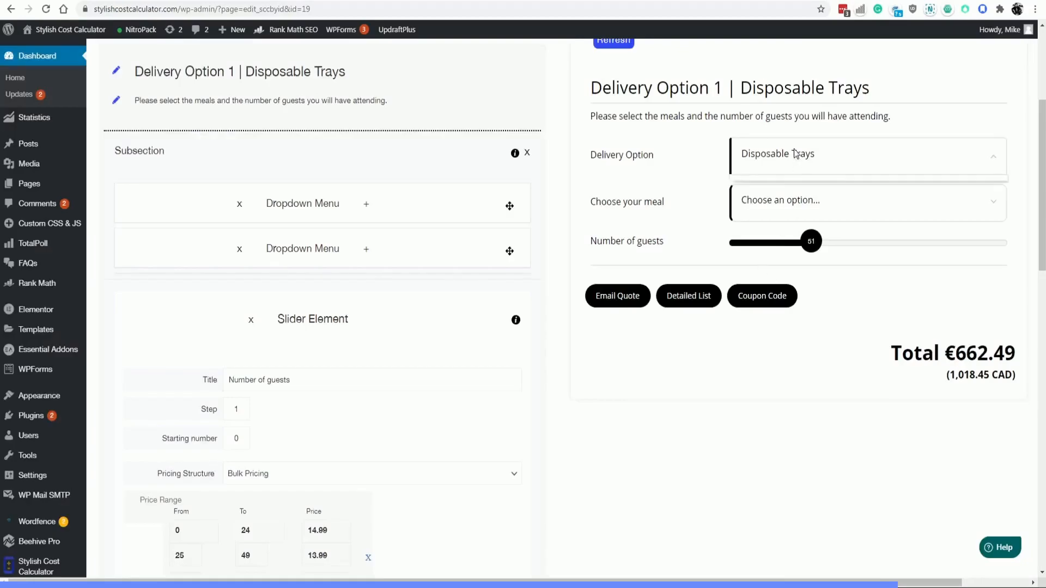
left_click(774, 260)
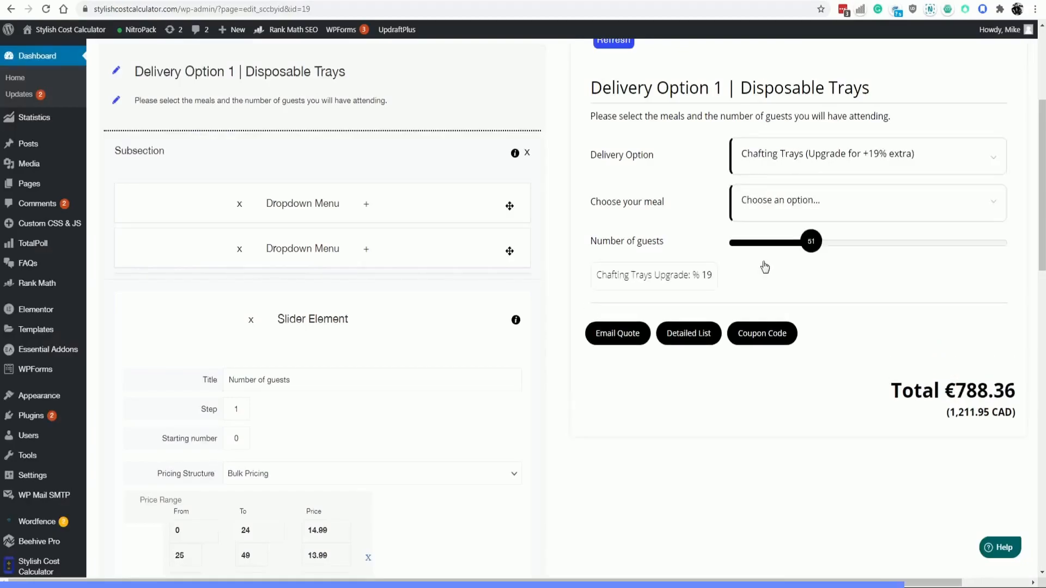
left_click(685, 341)
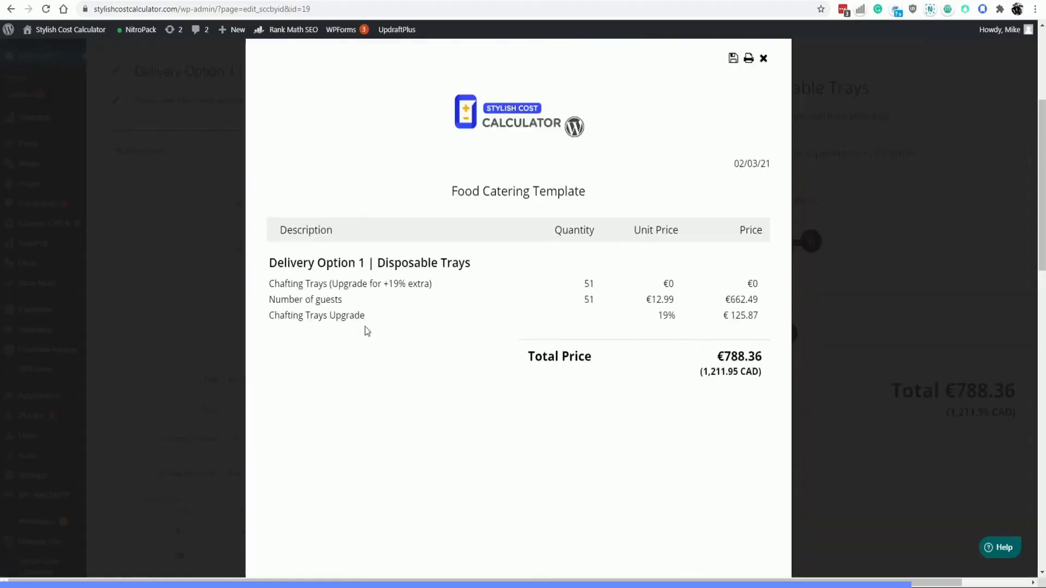
left_click_drag(669, 316, 762, 318)
left_click(761, 318)
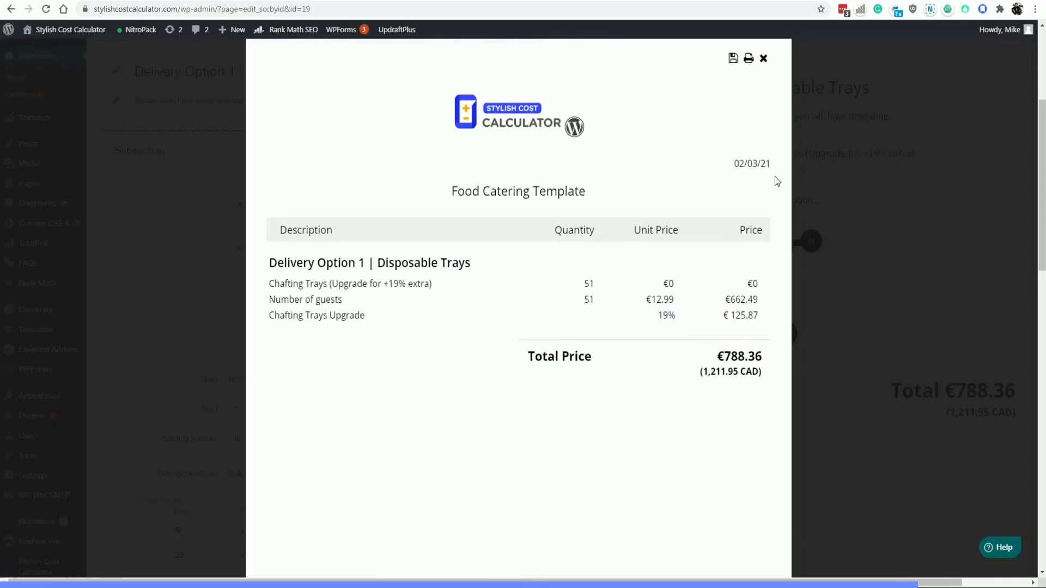
left_click(765, 58)
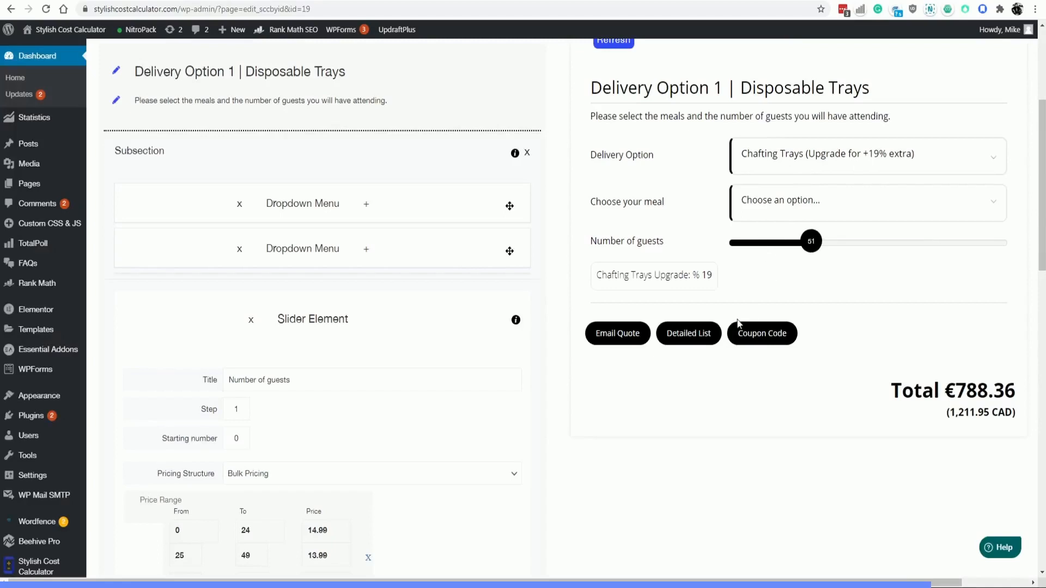
scroll(517, 309, "down", 2)
scroll(516, 329, "up", 3)
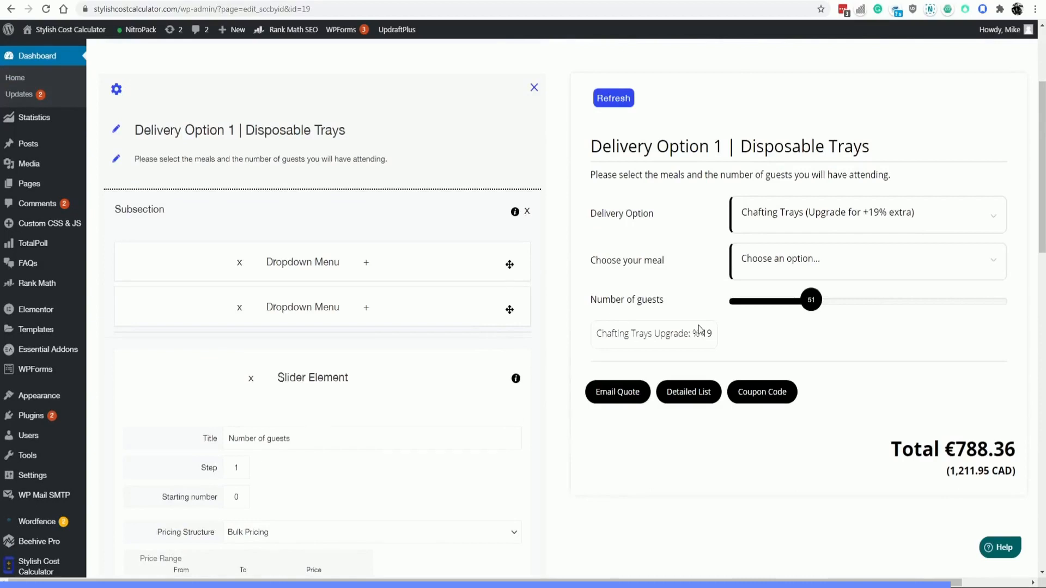
scroll(472, 324, "down", 1)
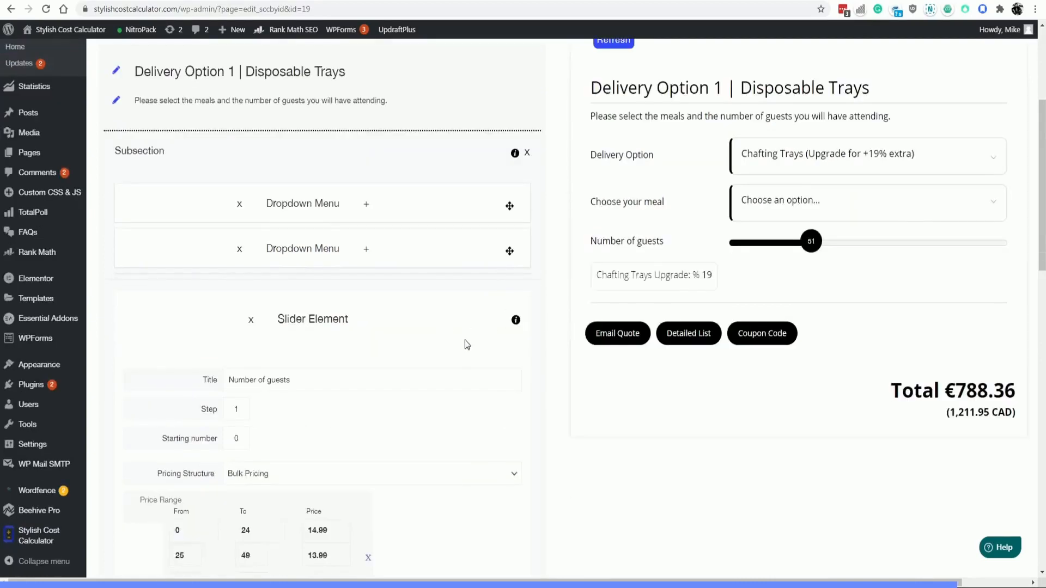
scroll(467, 344, "down", 2)
scroll(466, 343, "up", 2)
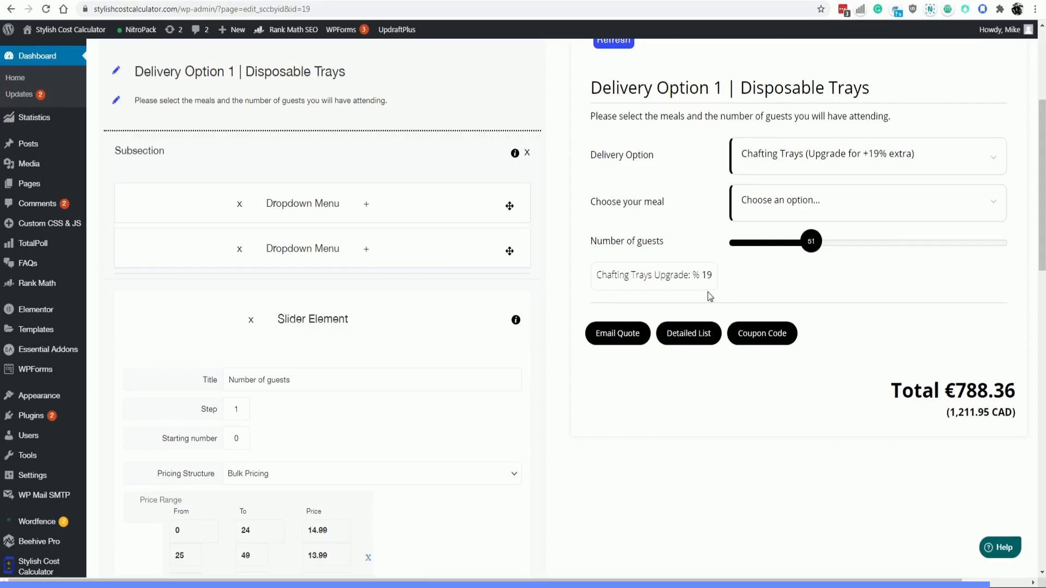
scroll(707, 292, "up", 1)
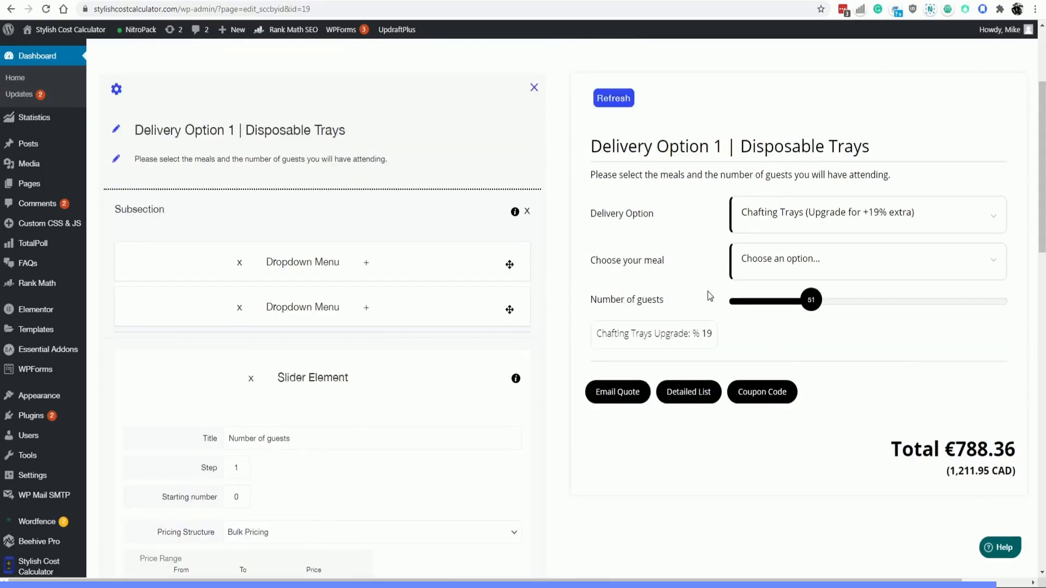
scroll(123, 486, "down", 3)
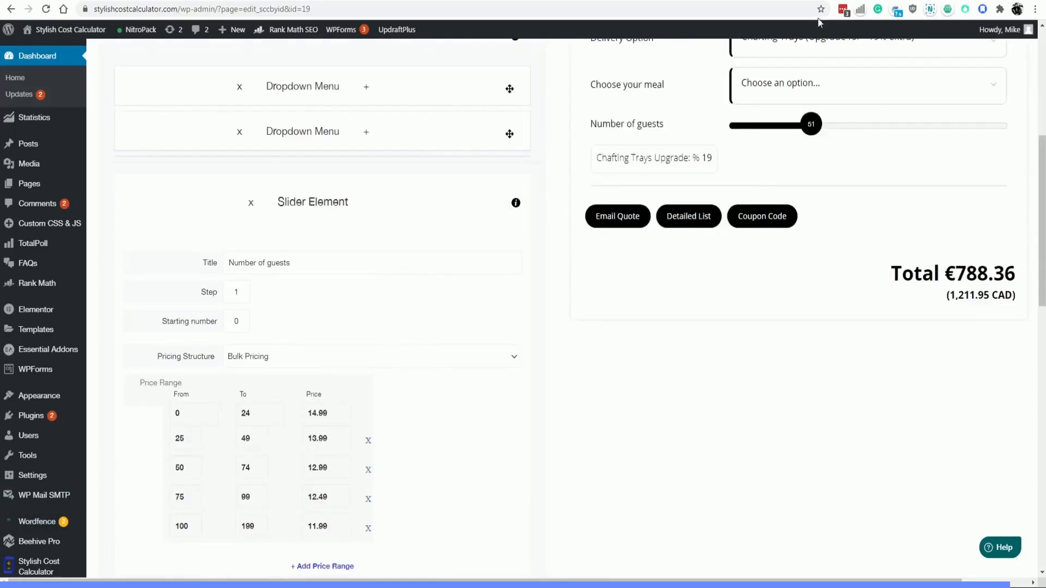
Switch to the Thumbtack catering costs page and examine the wedding and event catering prices by number of people.
left_click(828, 0)
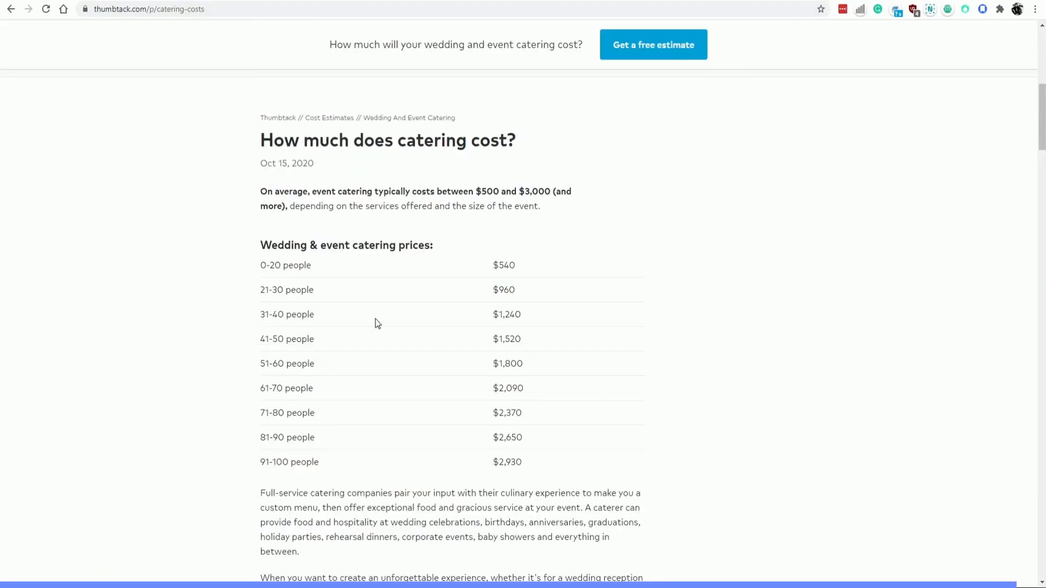
scroll(286, 311, "down", 1)
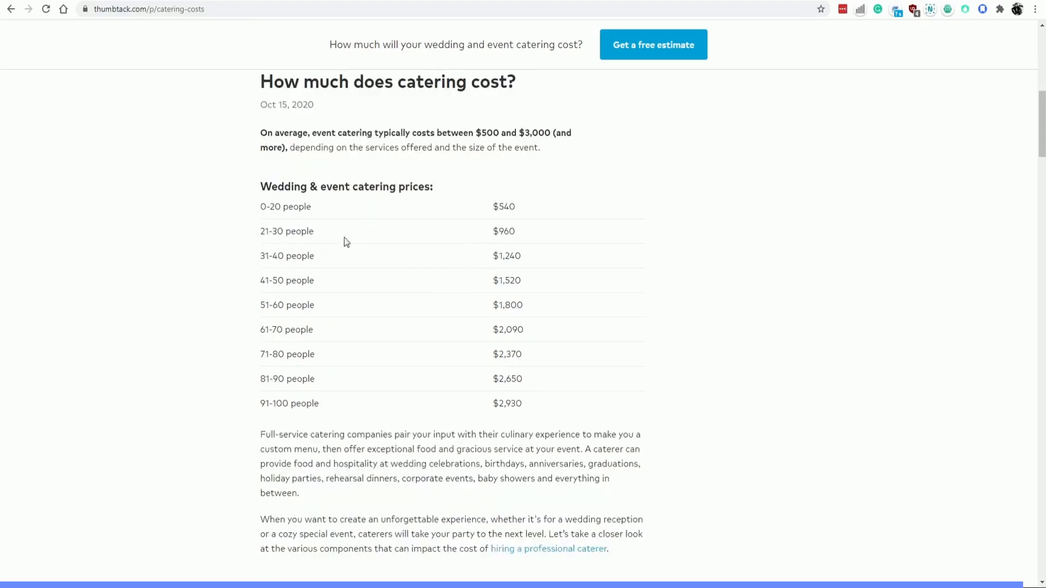
left_click_drag(261, 207, 336, 234)
left_click(300, 254)
left_click_drag(493, 233, 526, 259)
left_click(516, 261)
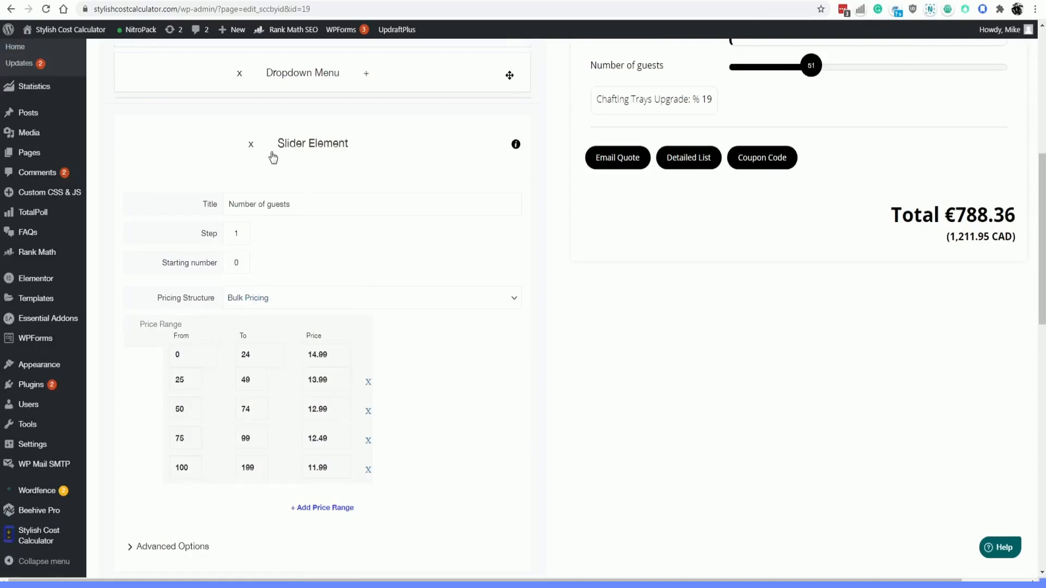
Back in the calculator, set the preview's guests to 71 and review the guest slider's pricing structure options, keeping Bulk Pricing.
scroll(273, 158, "up", 1)
left_click_drag(811, 124, 830, 134)
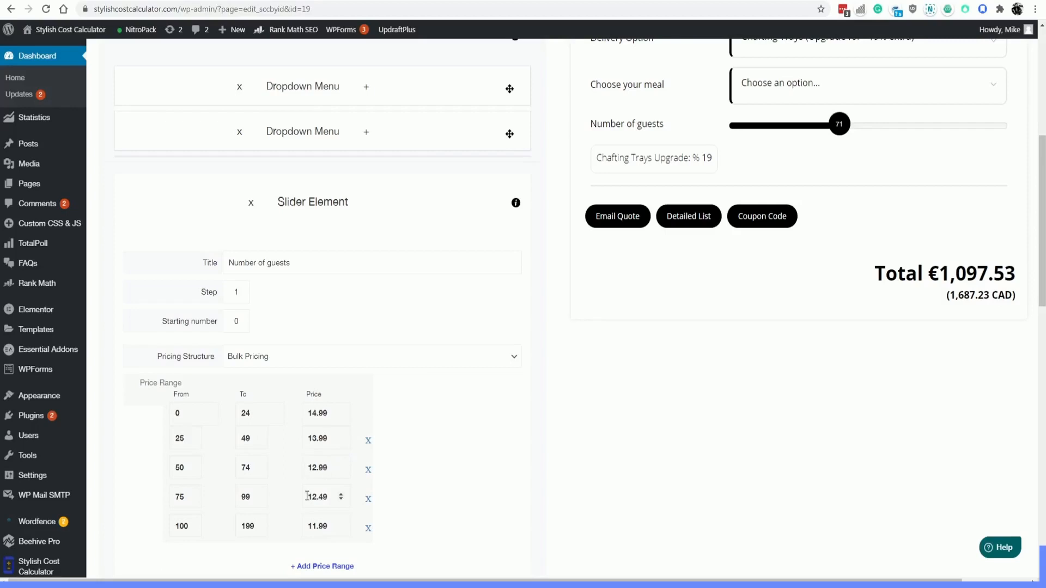
left_click(276, 358)
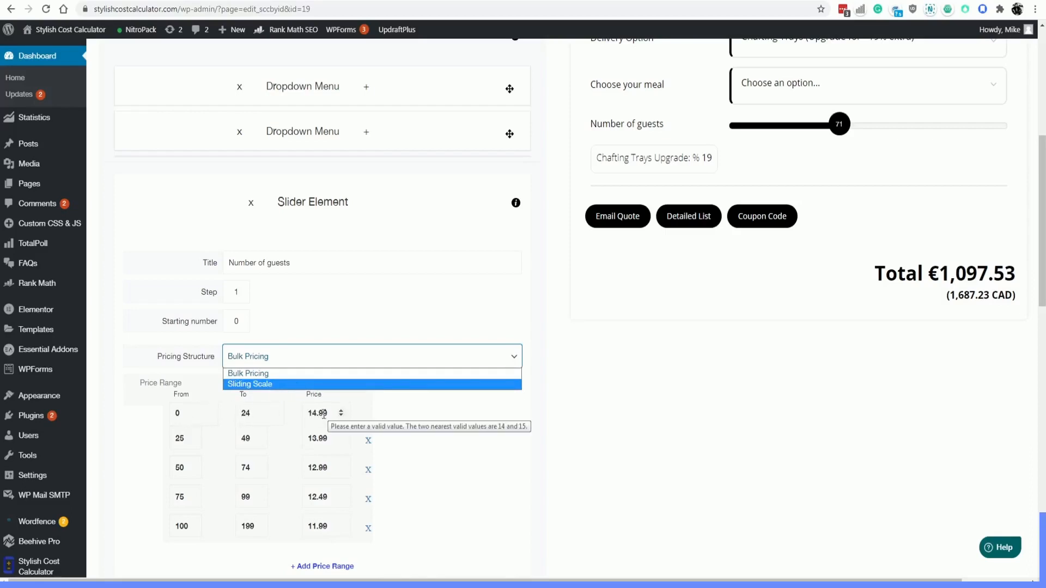
left_click(242, 374)
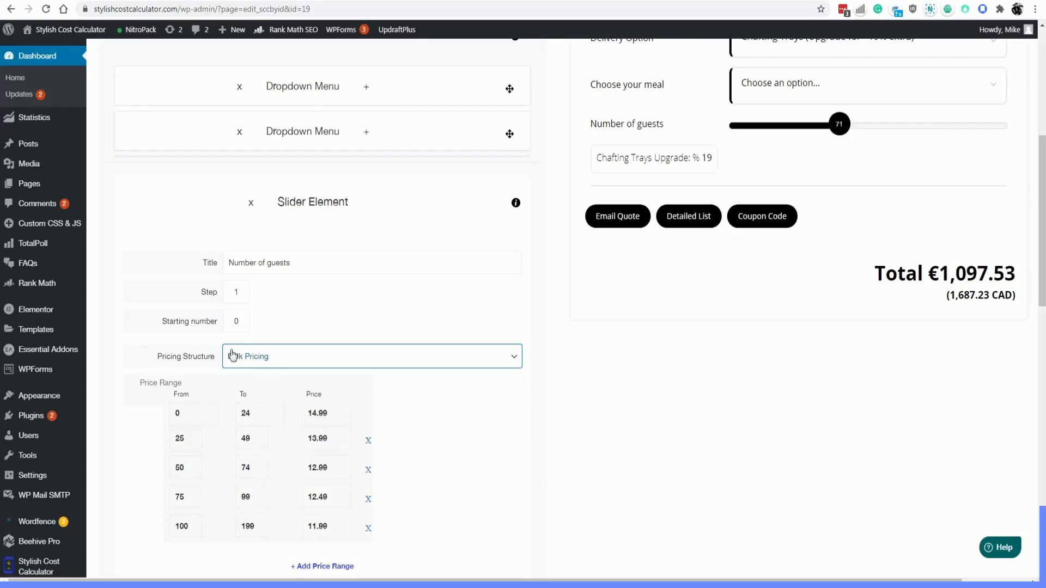
mouse_move(194, 362)
scroll(443, 394, "down", 3)
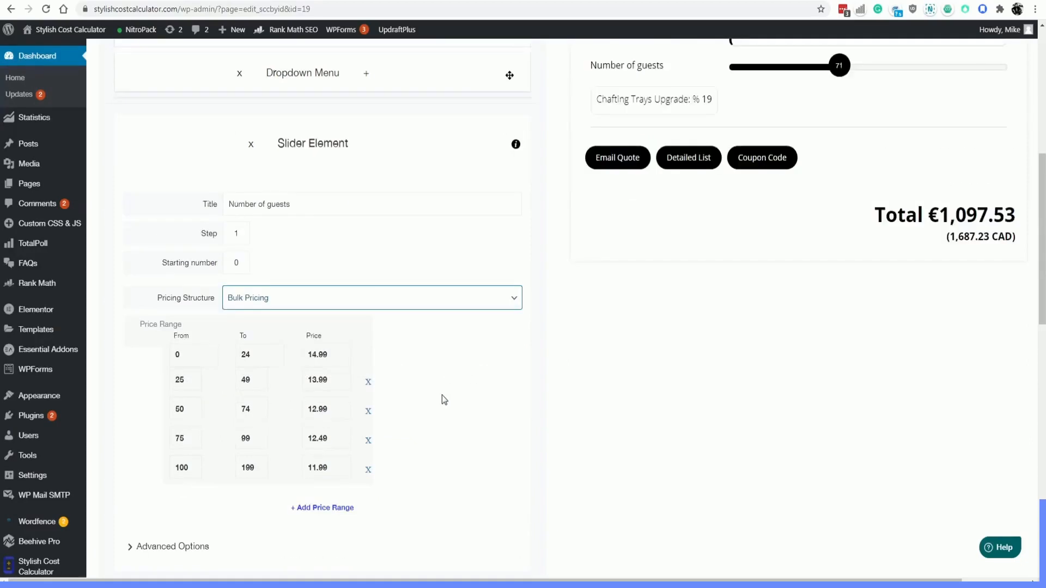
scroll(445, 399, "up", 1)
Read through the Thumbtack catering cost guide, examining cost per person, types of catering service and additional cost factors.
left_click(815, 2)
scroll(430, 323, "down", 5)
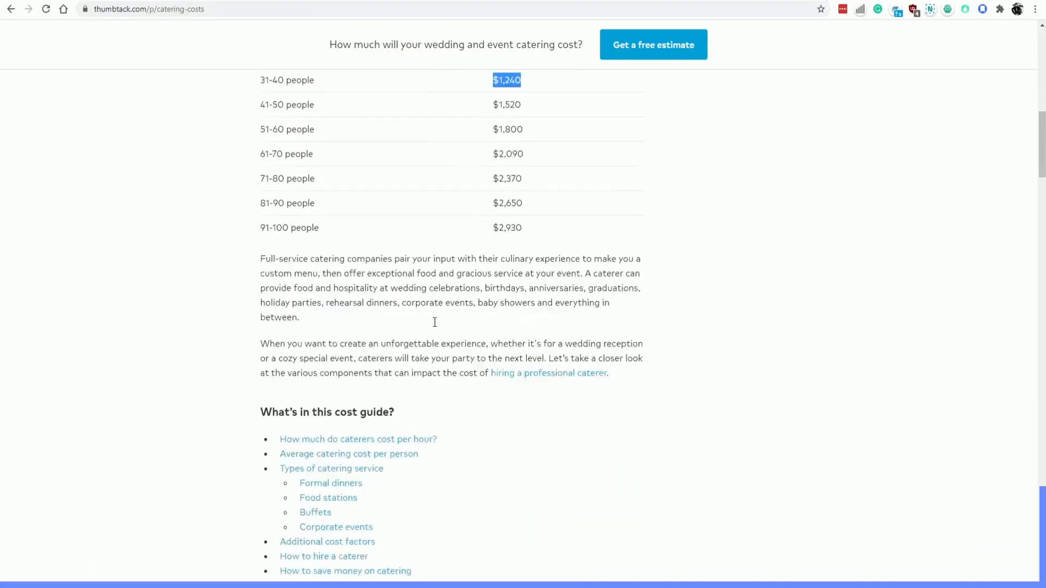
scroll(438, 322, "down", 3)
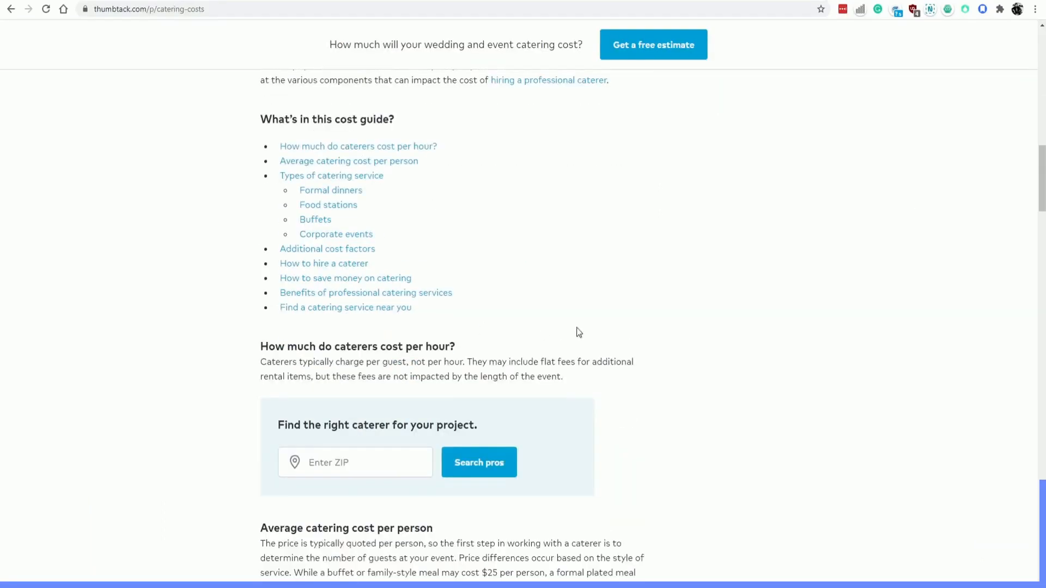
scroll(717, 334, "up", 12)
scroll(718, 332, "down", 14)
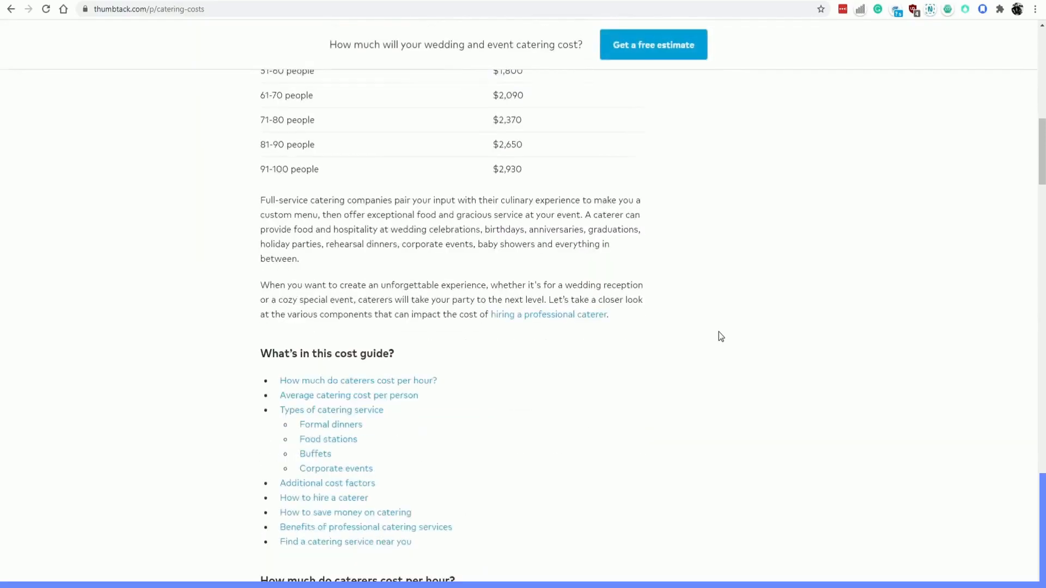
scroll(718, 331, "down", 6)
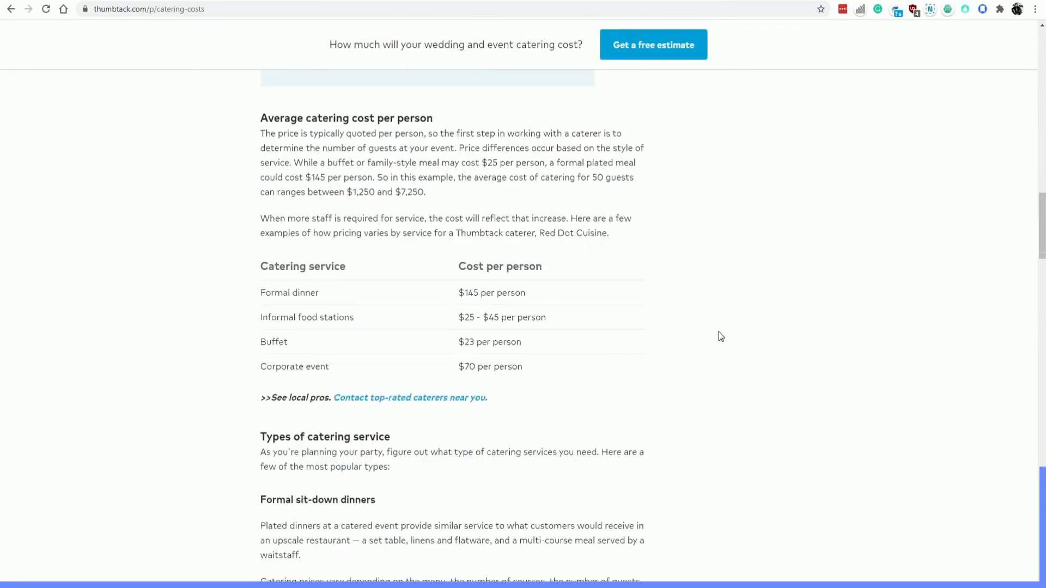
scroll(720, 336, "down", 2)
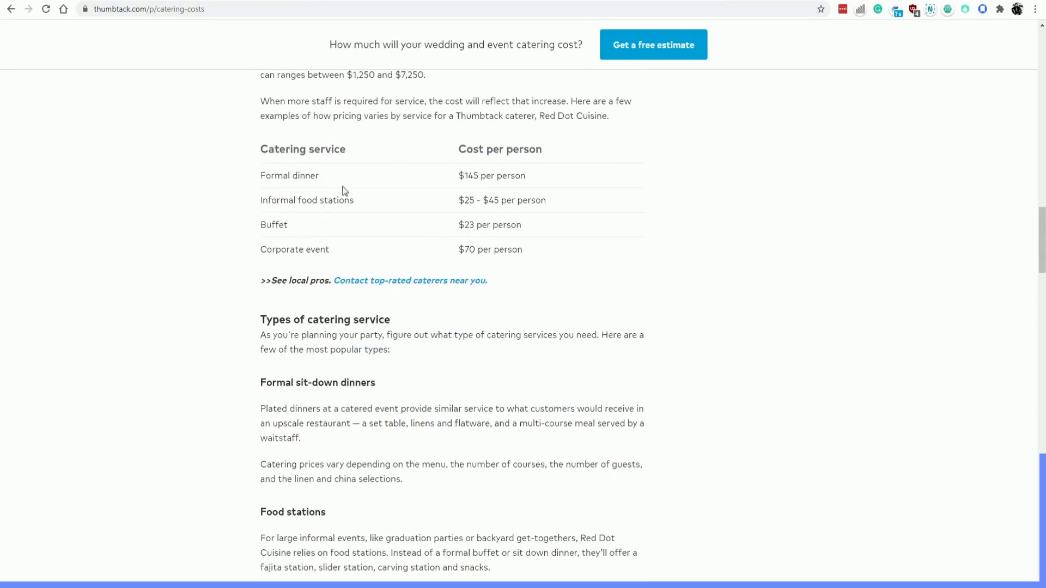
scroll(415, 202, "down", 4)
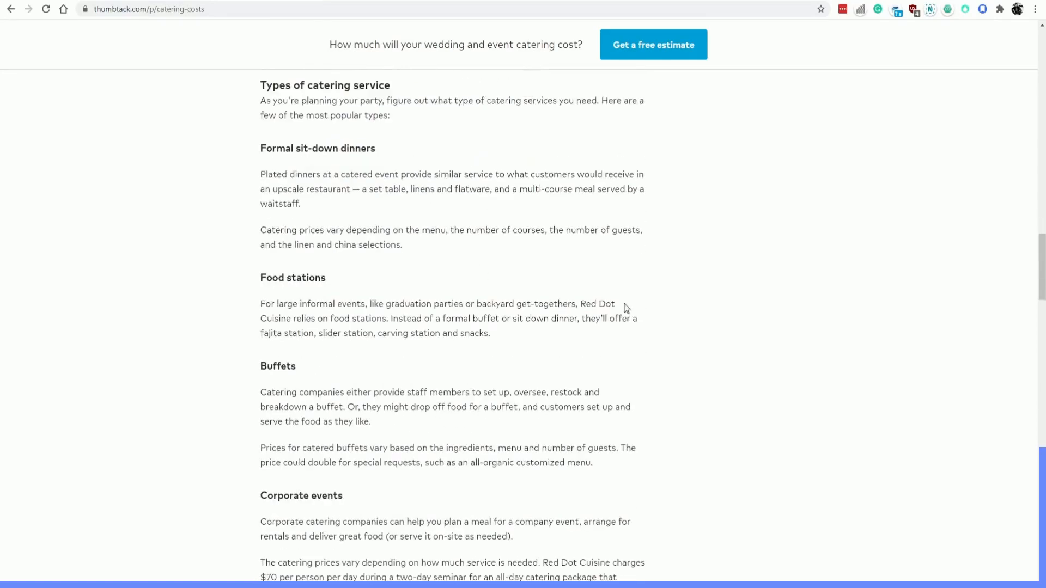
scroll(627, 307, "down", 6)
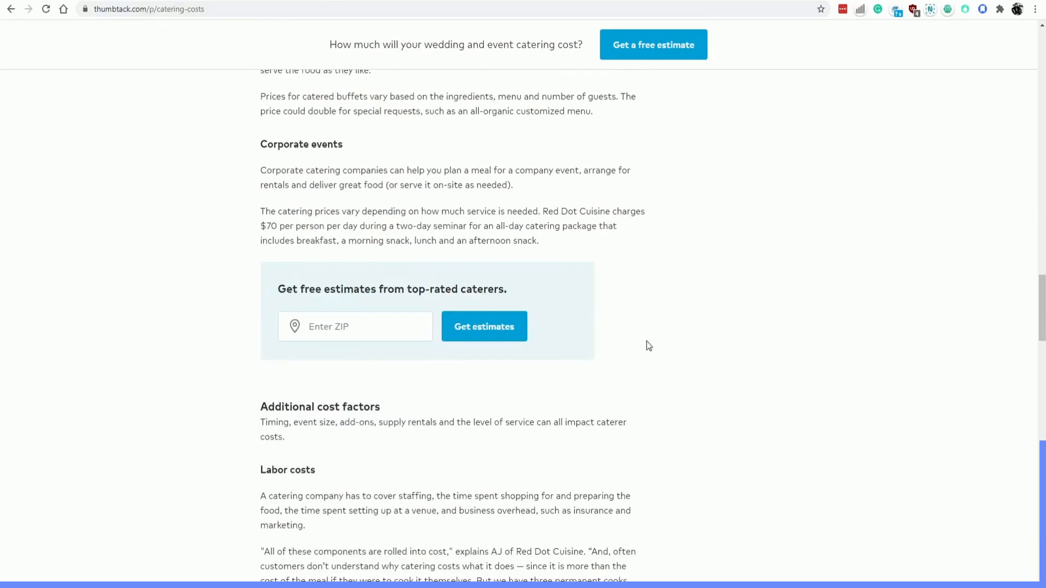
scroll(651, 347, "down", 7)
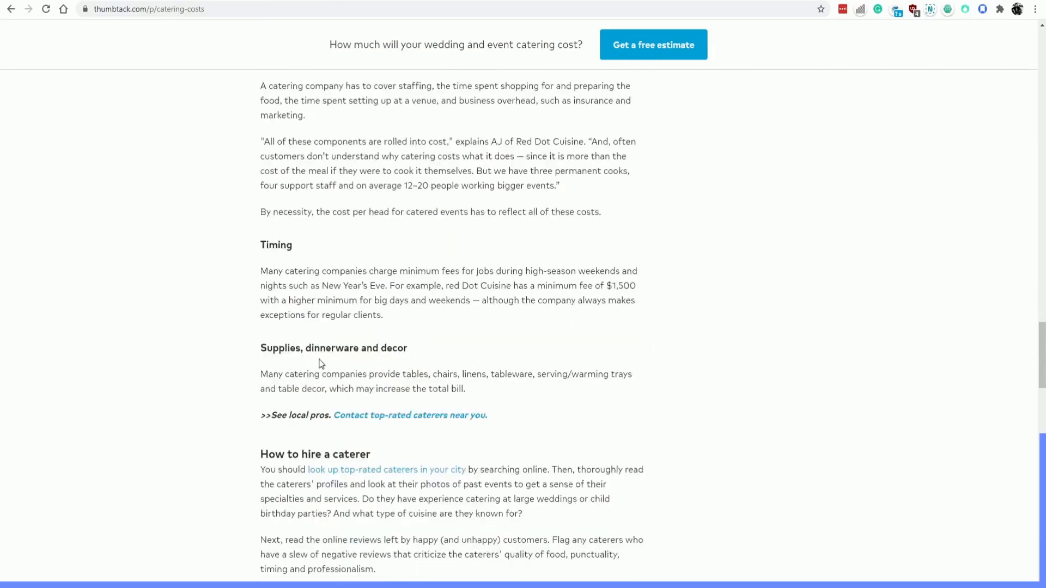
scroll(424, 354, "down", 12)
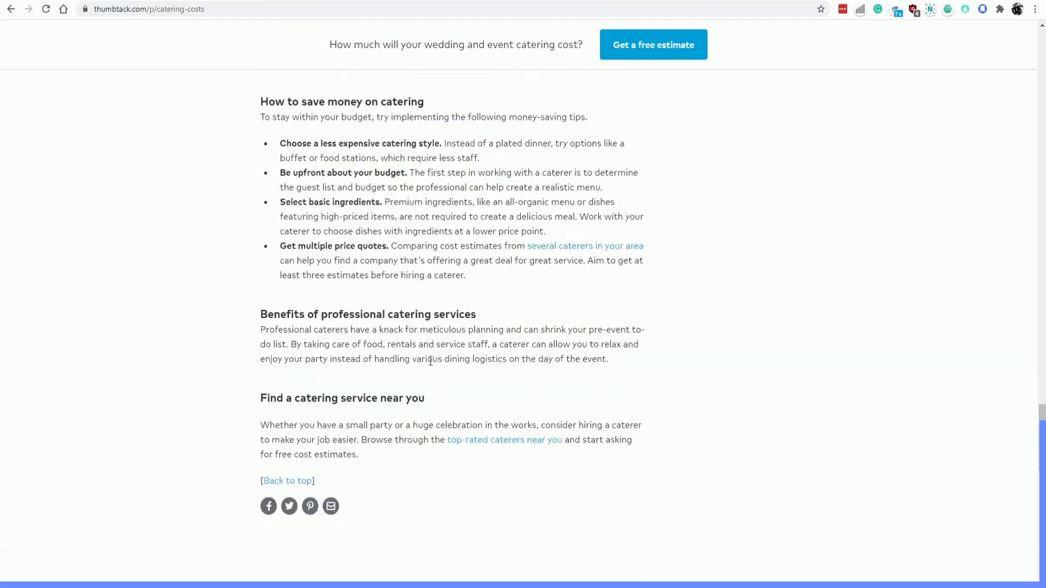
scroll(661, 374, "up", 17)
scroll(672, 382, "up", 11)
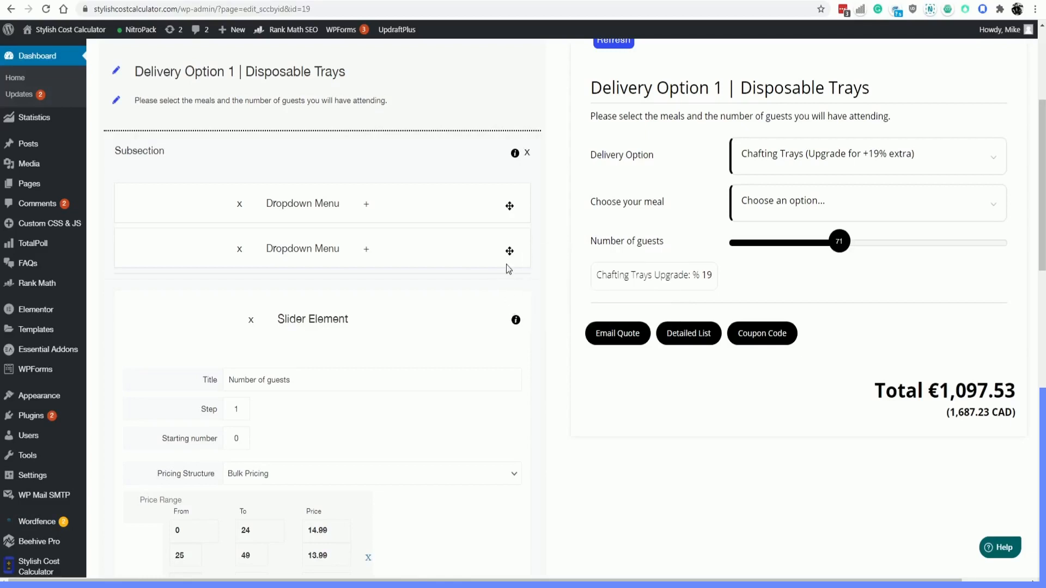
Return to the calculator, set the preview's number of guests to 88 and review its section title and Chafting Trays Upgrade line.
scroll(557, 274, "down", 10)
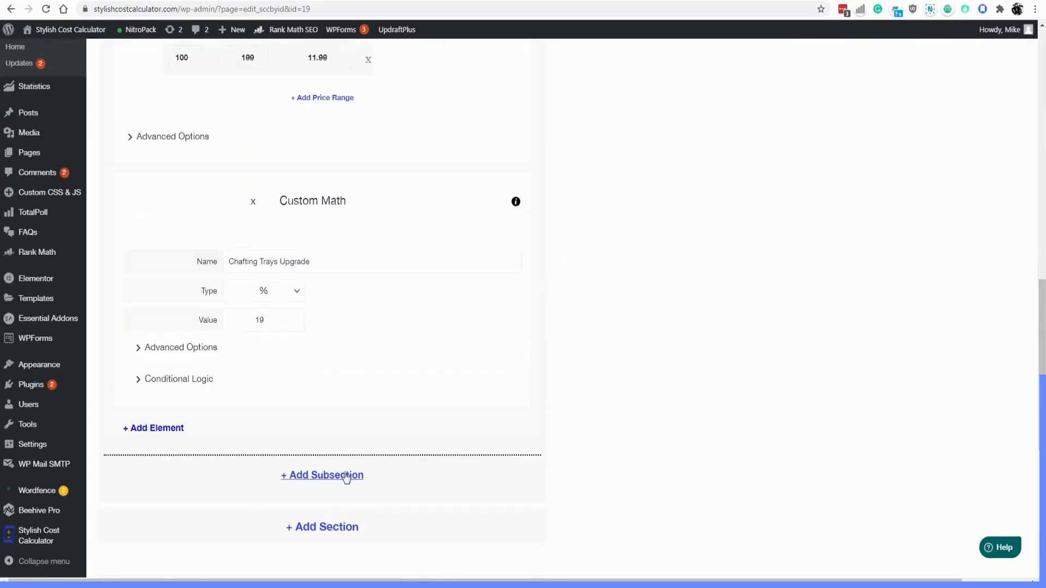
scroll(683, 381, "up", 2)
scroll(681, 377, "up", 15)
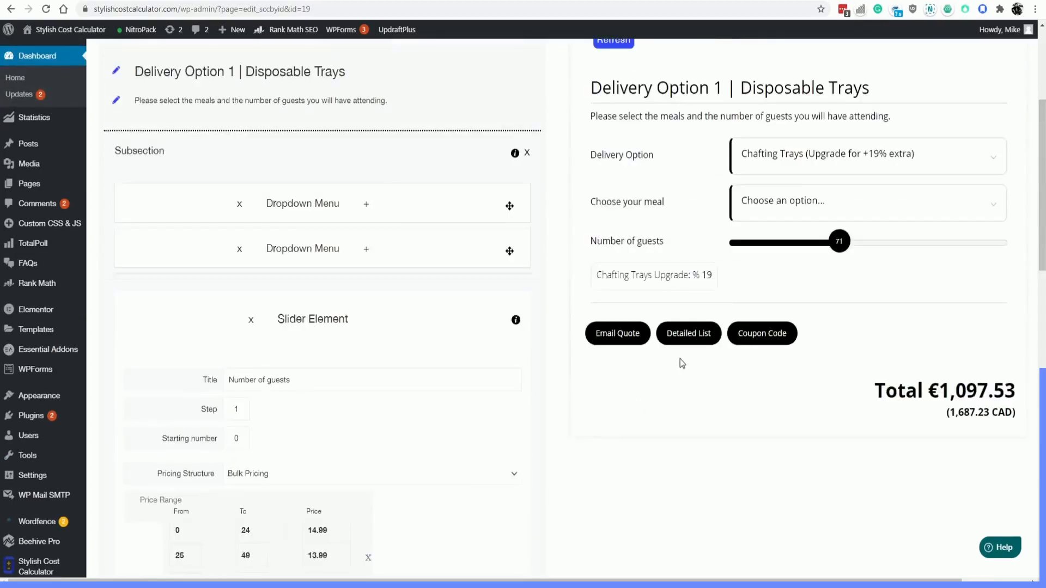
left_click_drag(595, 264, 893, 271)
scroll(733, 313, "down", 2)
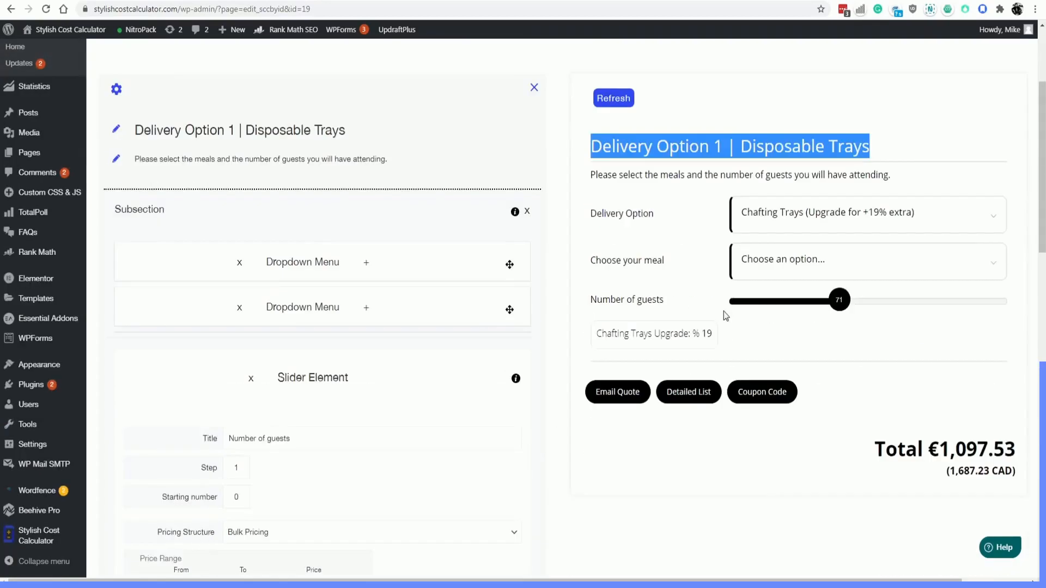
left_click_drag(828, 313, 850, 313)
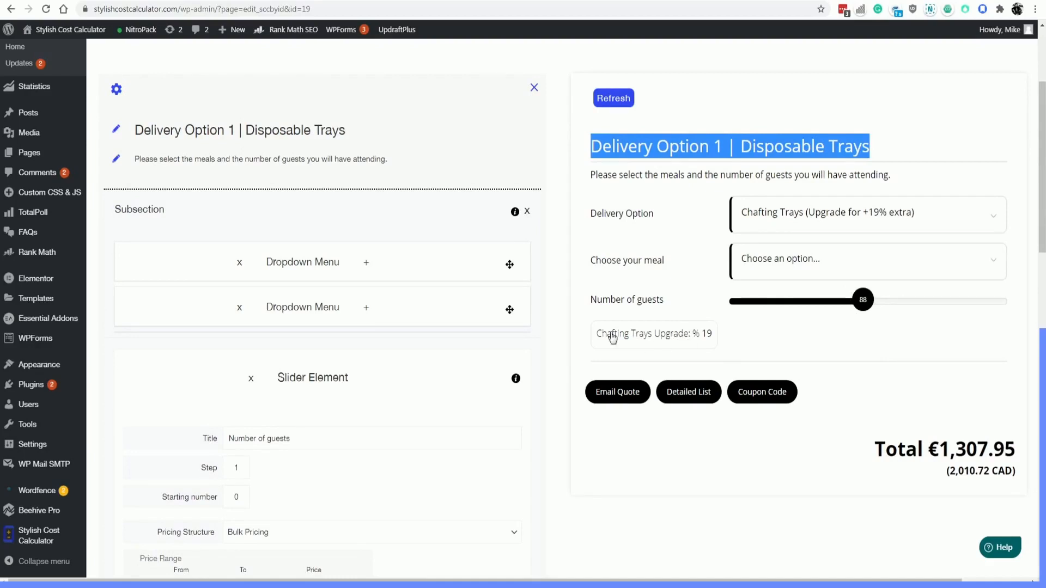
left_click_drag(620, 335, 712, 338)
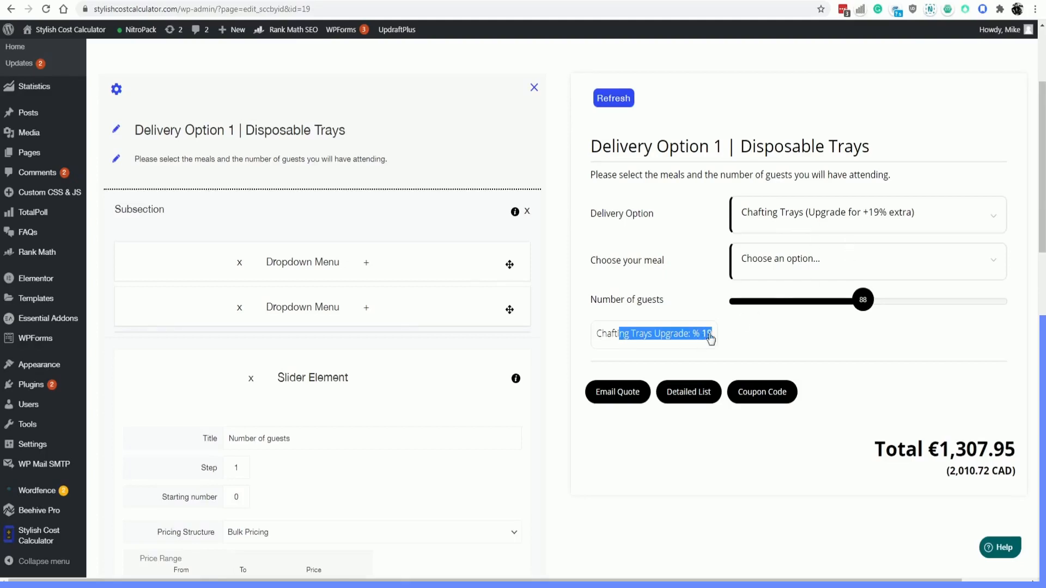
scroll(541, 380, "down", 6)
scroll(431, 400, "down", 6)
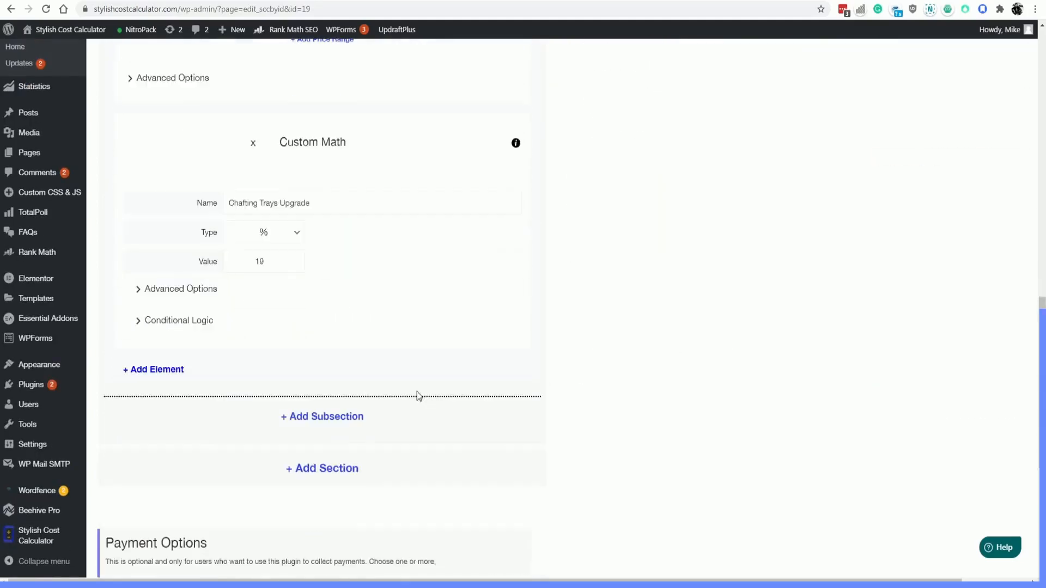
left_click(318, 418)
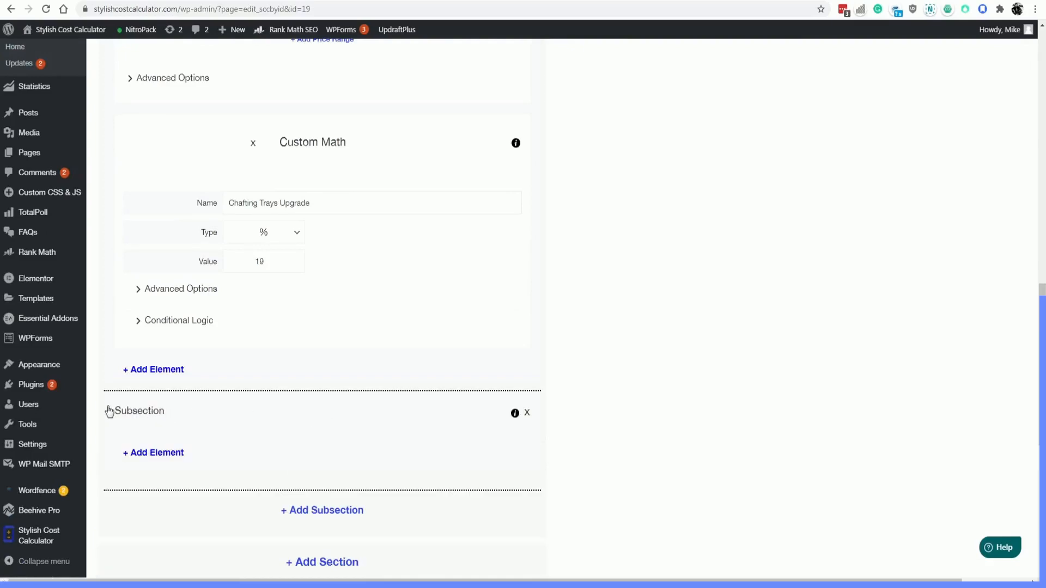
scroll(220, 407, "down", 2)
left_click(154, 336)
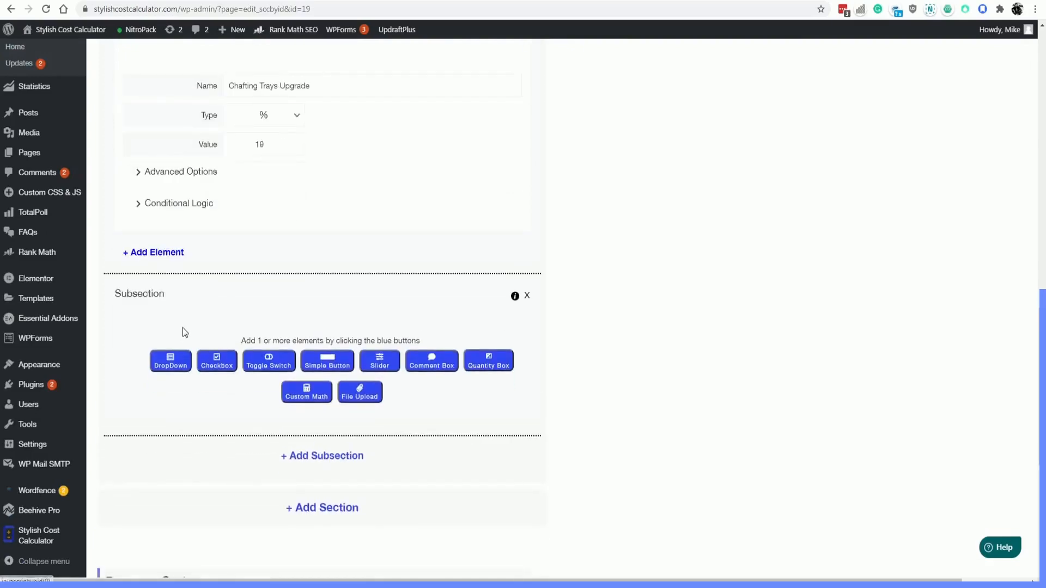
left_click(171, 372)
scroll(171, 371, "down", 5)
scroll(454, 182, "up", 3)
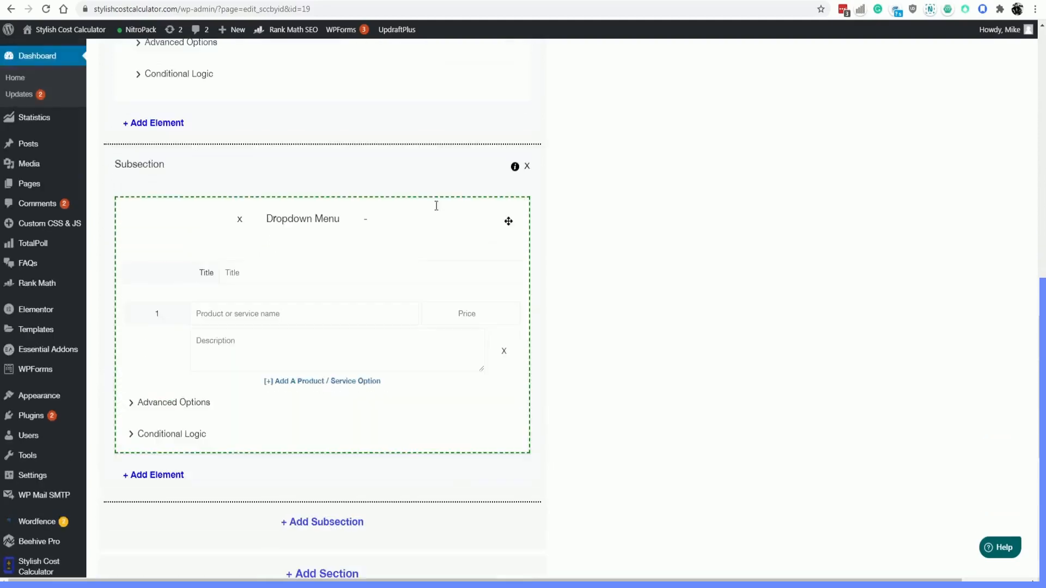
left_click(526, 166)
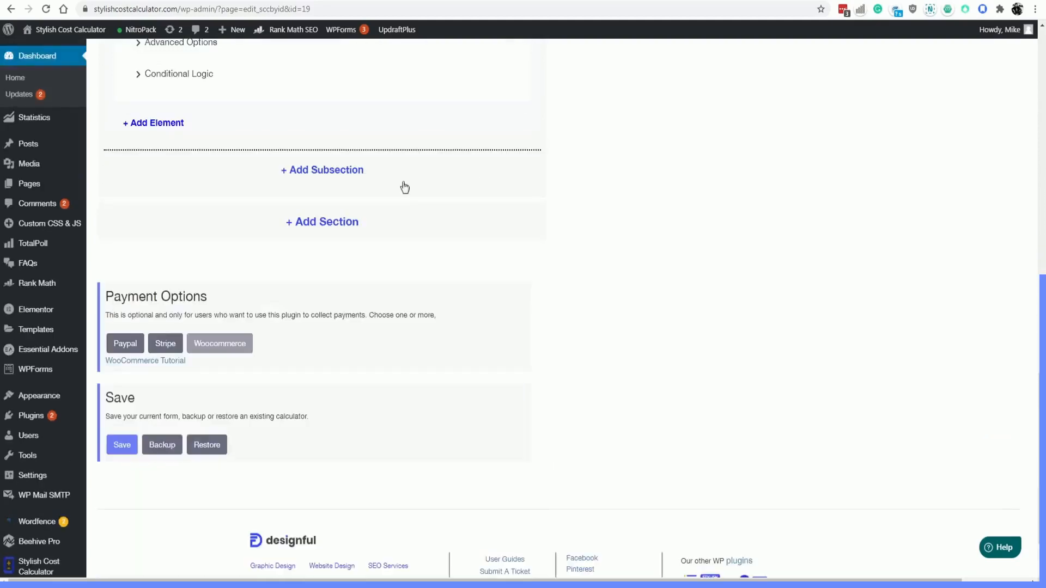
Add a new subsection below the Chafting Trays Upgrade element and insert a slider element into it.
left_click(322, 170)
scroll(215, 227, "up", 2)
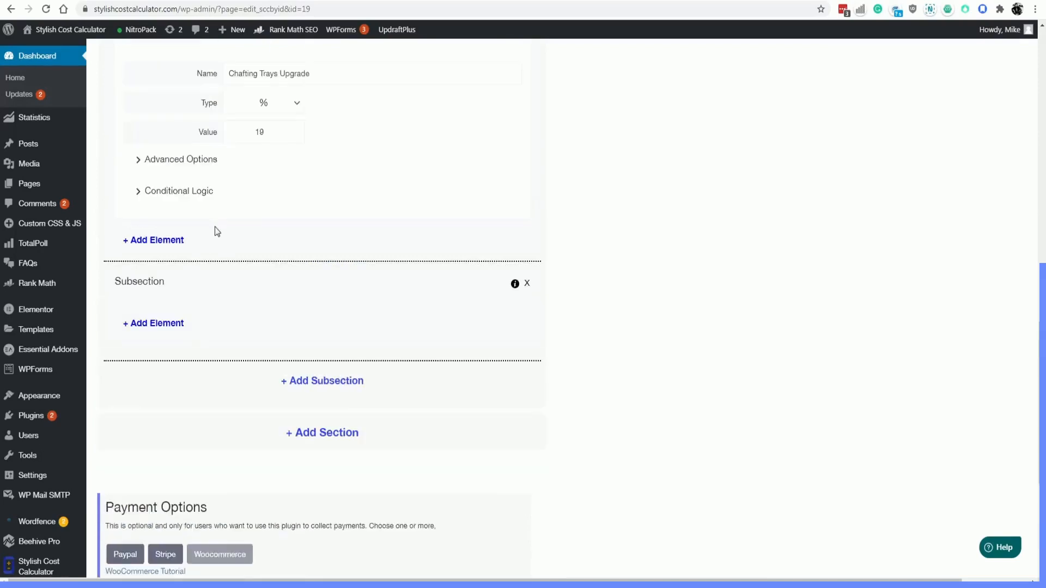
left_click(157, 323)
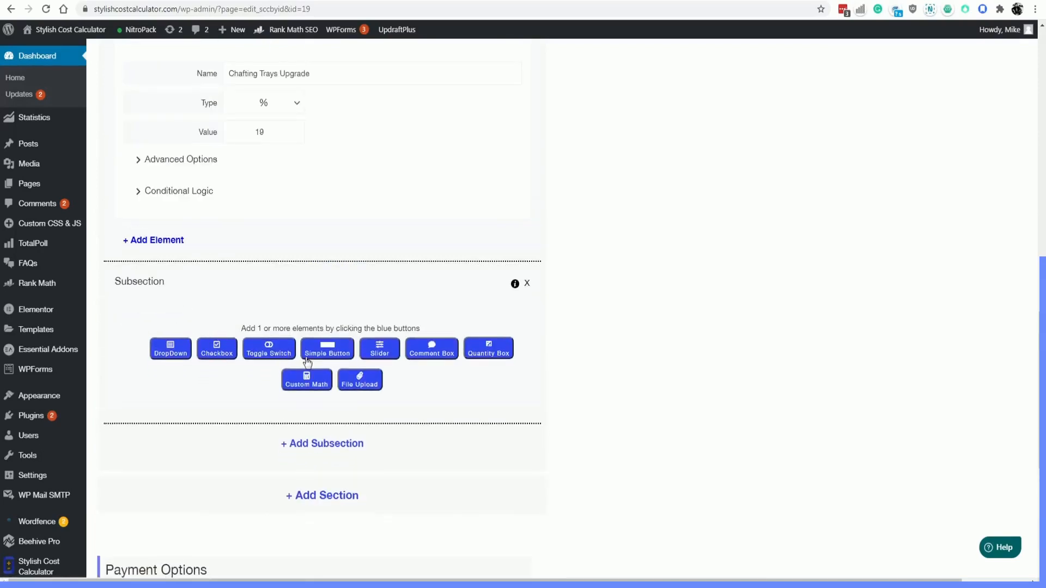
left_click(379, 349)
left_click(391, 354)
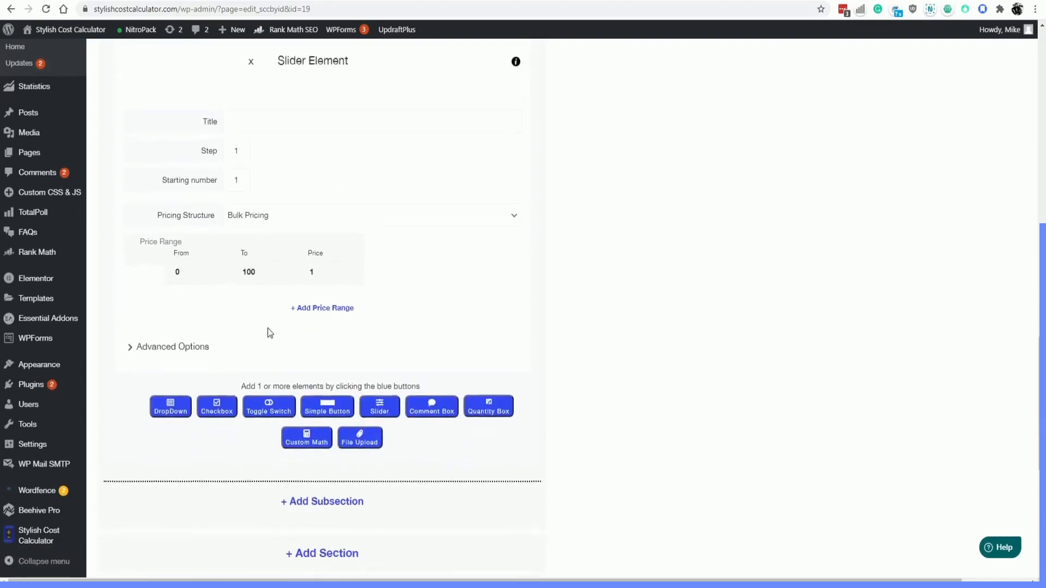
Title the new slider element "Delivery Distance (km)".
left_click(246, 185)
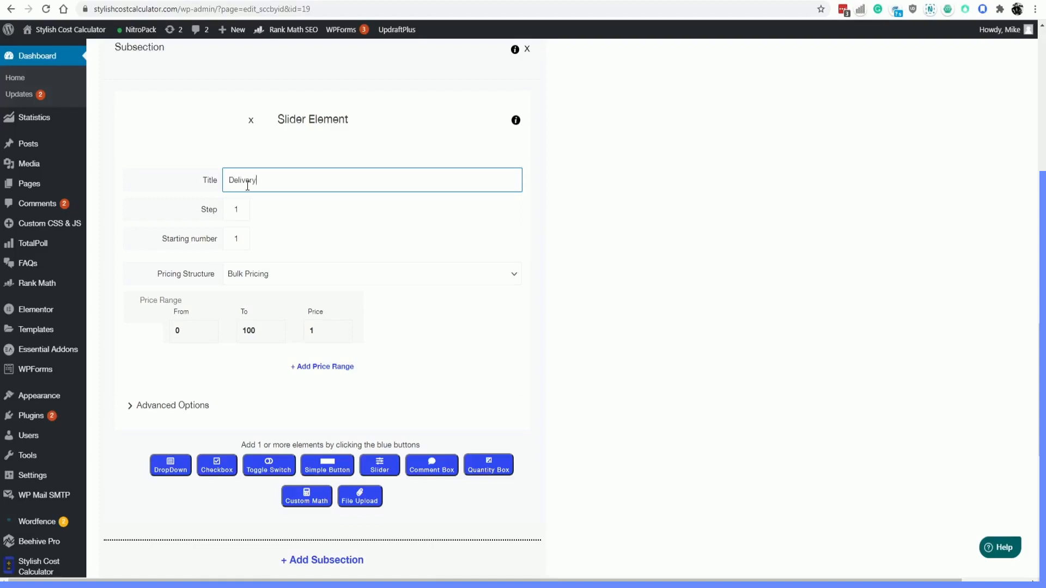
type("tance")
left_click_drag(264, 329, 209, 326)
left_click(261, 331)
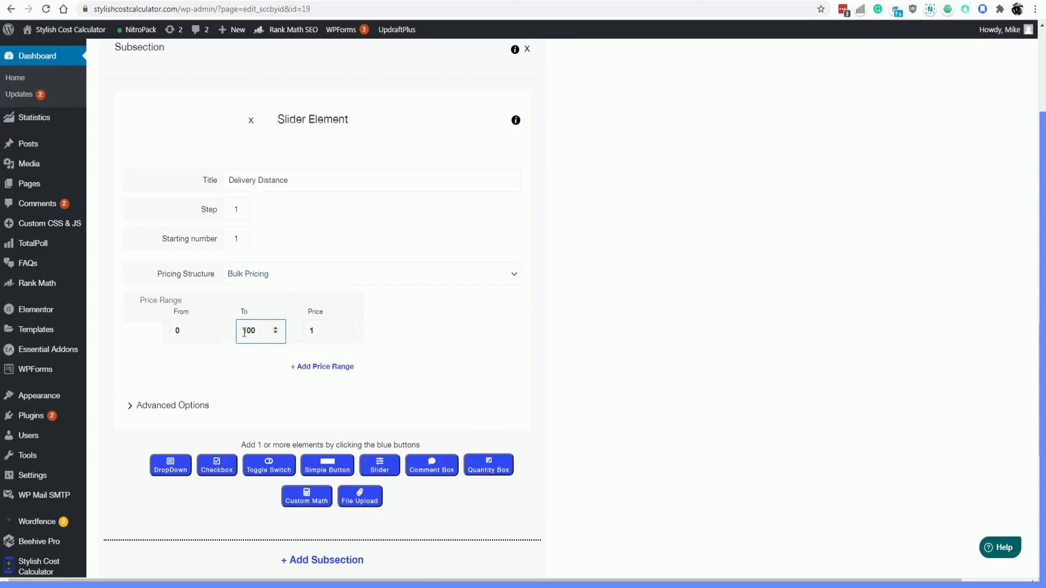
left_click_drag(254, 327, 244, 324)
left_click(315, 184)
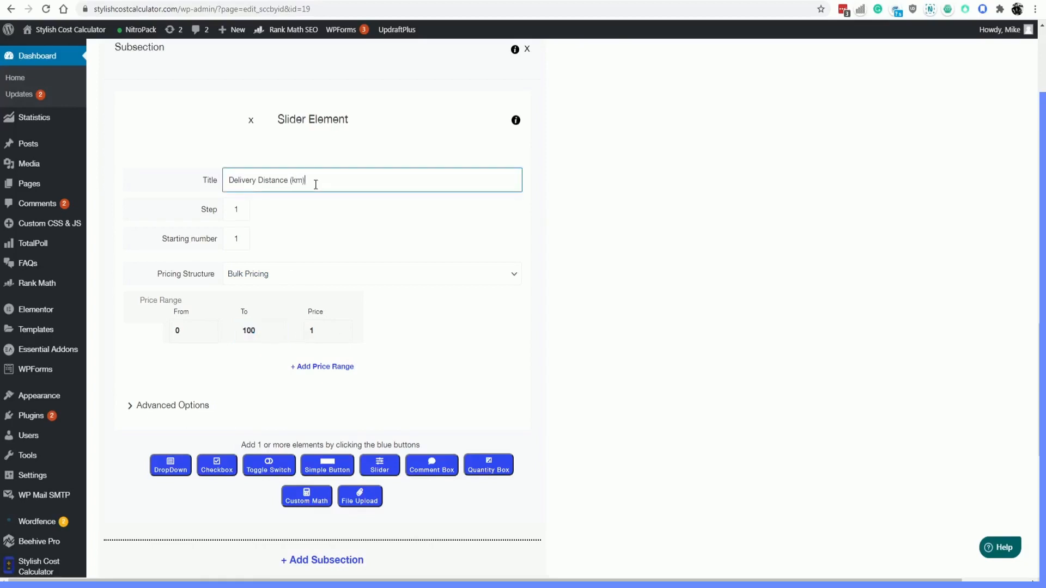
Set the price of the Delivery Distance slider's 0 to 100 range to 0.5.
double_click(327, 333)
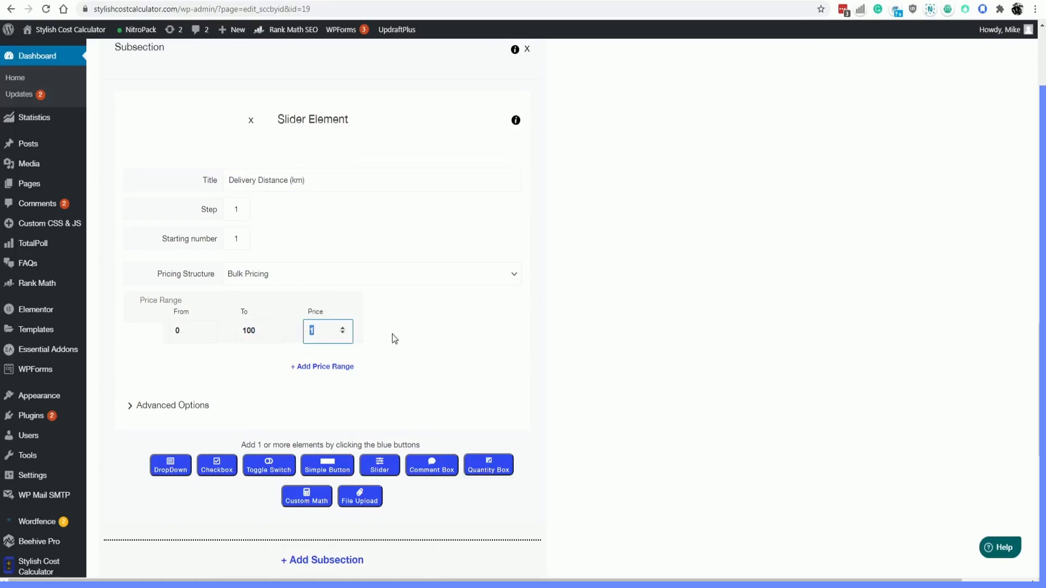
type("0.5")
double_click(257, 330)
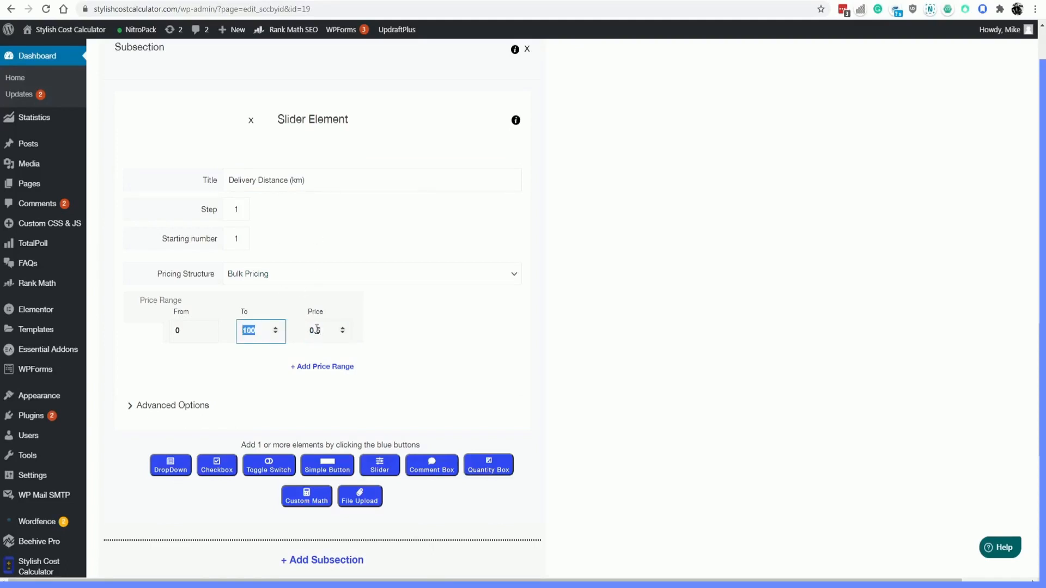
Limit the Delivery Distance slider's first price range to 30 and set its price to 0.
type("30")
key("Tab")
type("0")
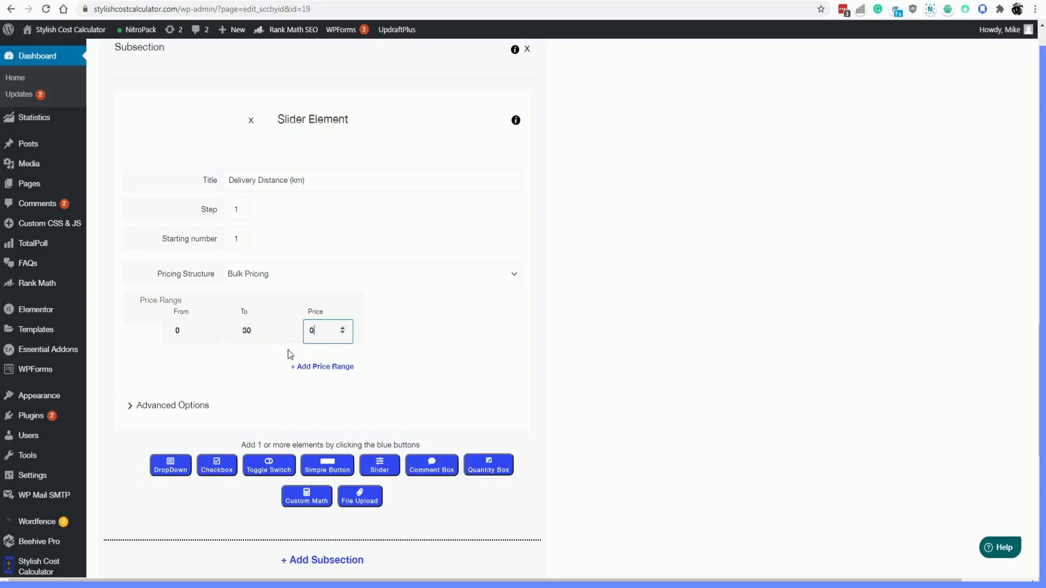
Add a second price range to the Delivery Distance slider, from 31 to 100 at a price of 0.5.
left_click(304, 367)
double_click(256, 359)
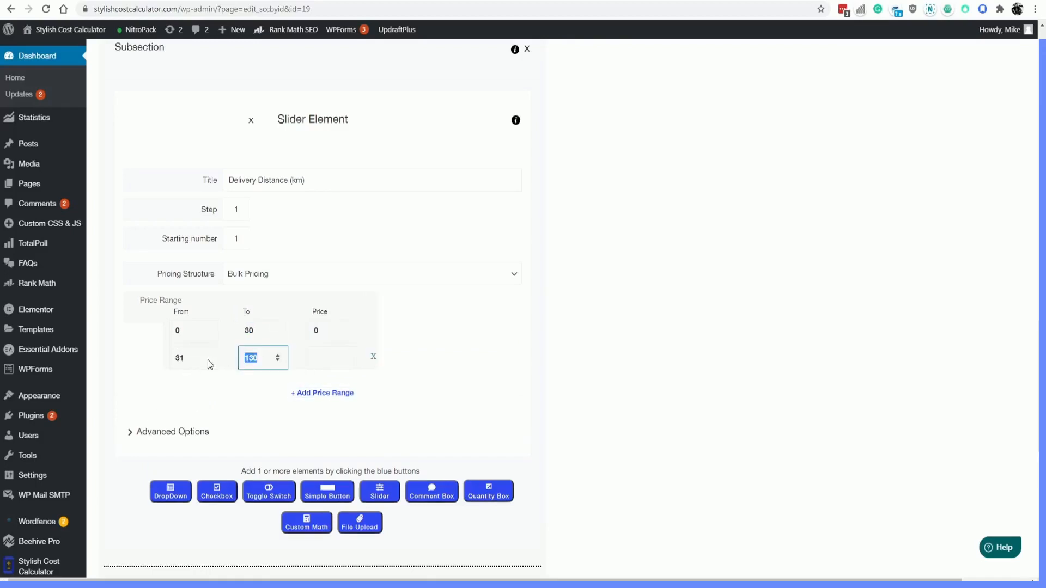
type("100")
left_click(322, 356)
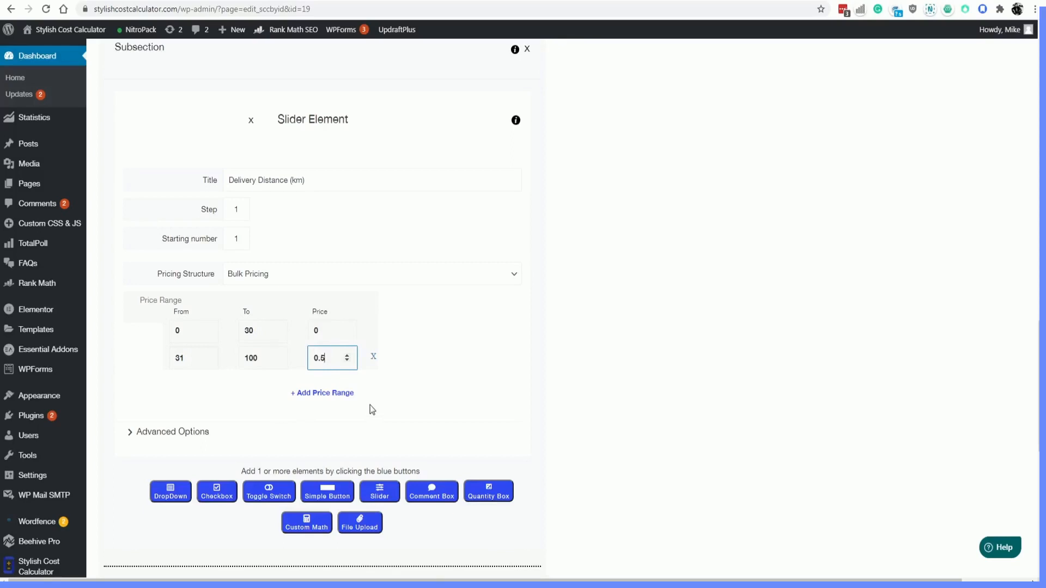
left_click_drag(327, 358, 315, 357)
left_click(334, 356)
key("BackSpace")
Retitle the slider "Delivery Distance (KM) (0-30 KM included)" and refresh the calculator preview.
left_click(296, 178)
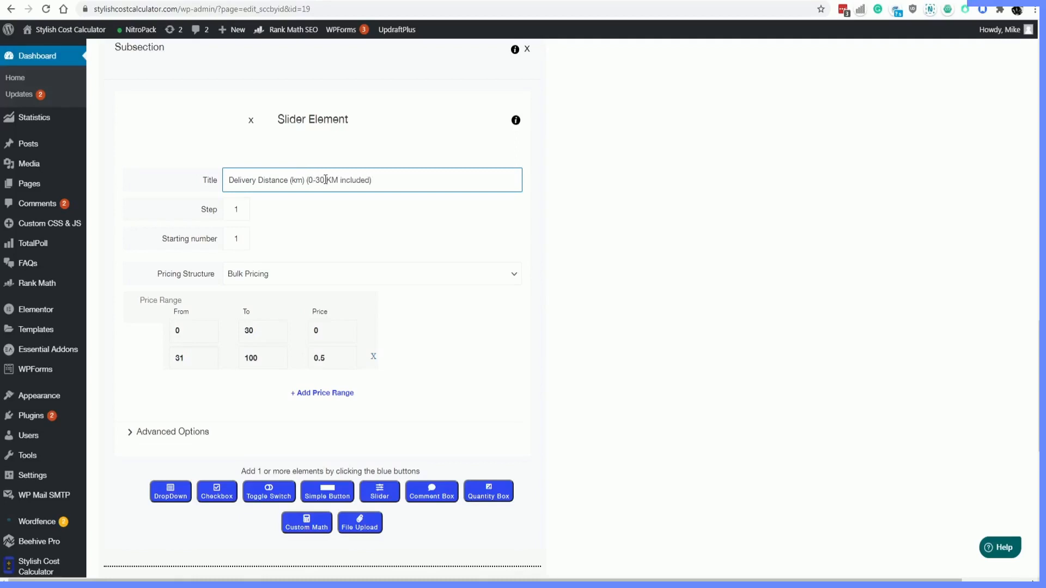
double_click(299, 180)
type("KM")
scroll(413, 400, "up", 15)
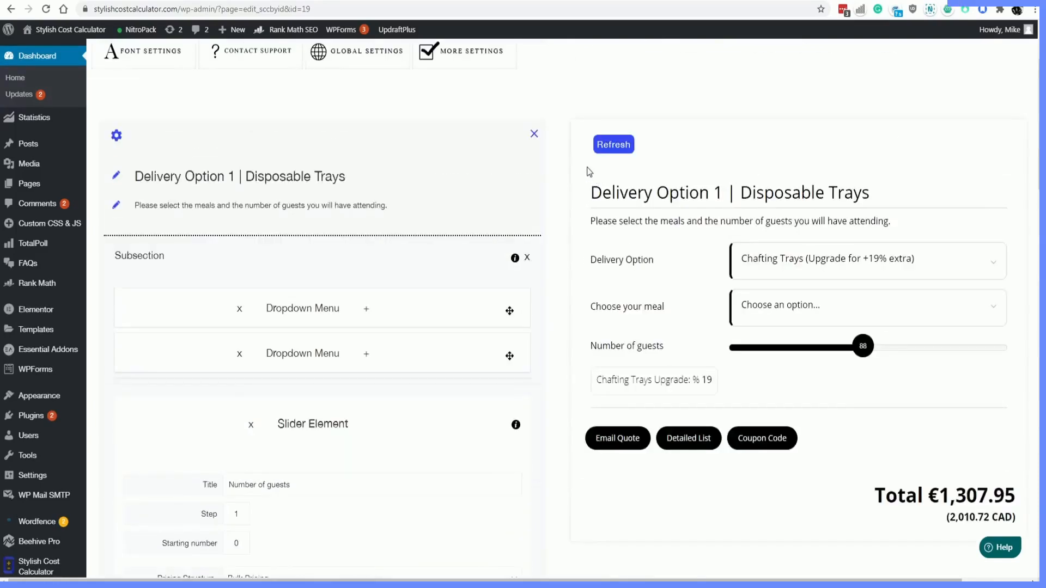
left_click(613, 144)
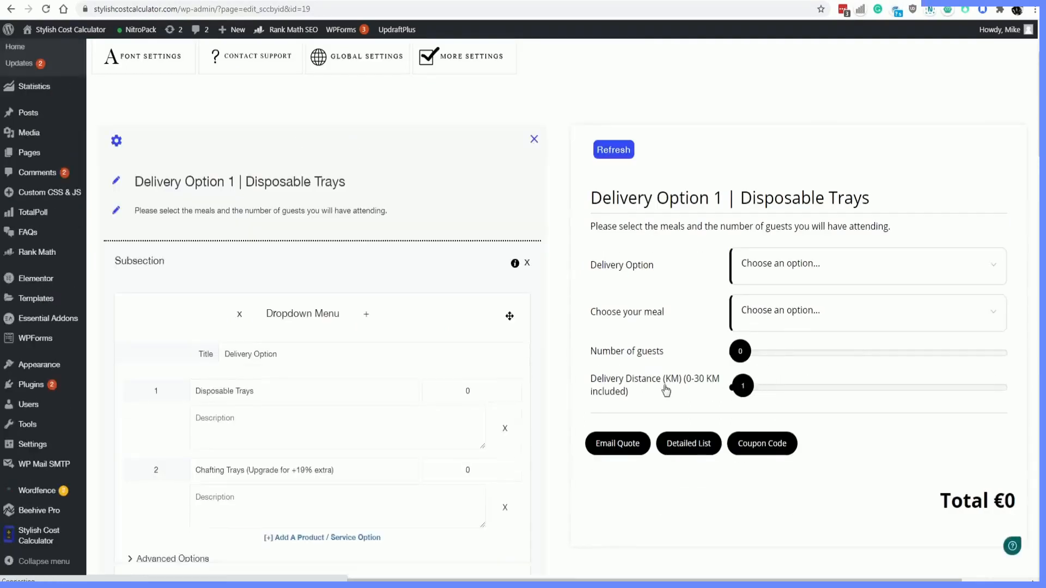
Test the preview with Disposable Trays and 55 guests, switching the meal from Mostaciolli to Chicken Marsala.
left_click(783, 271)
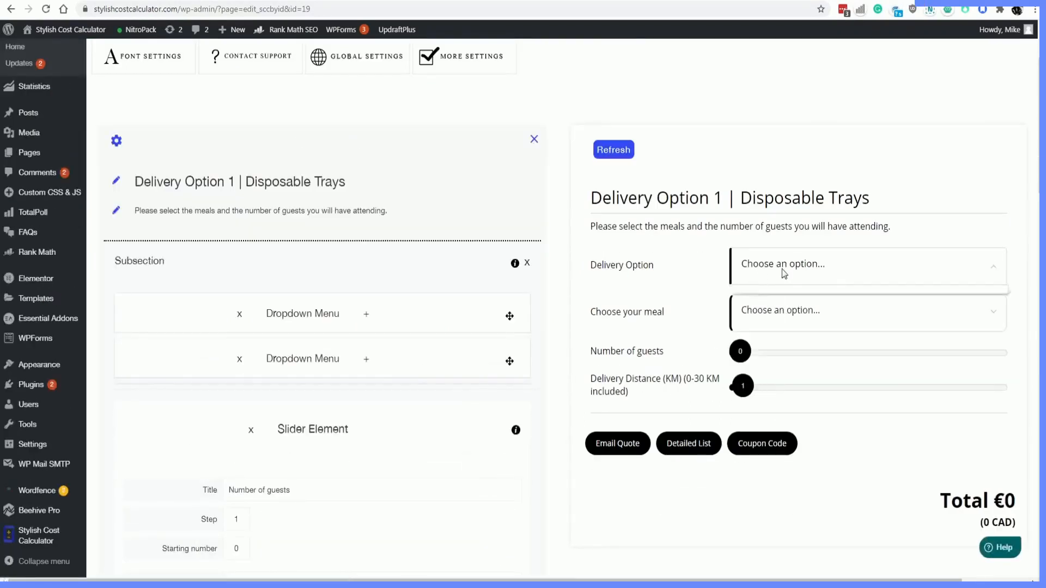
left_click(785, 332)
left_click(759, 315)
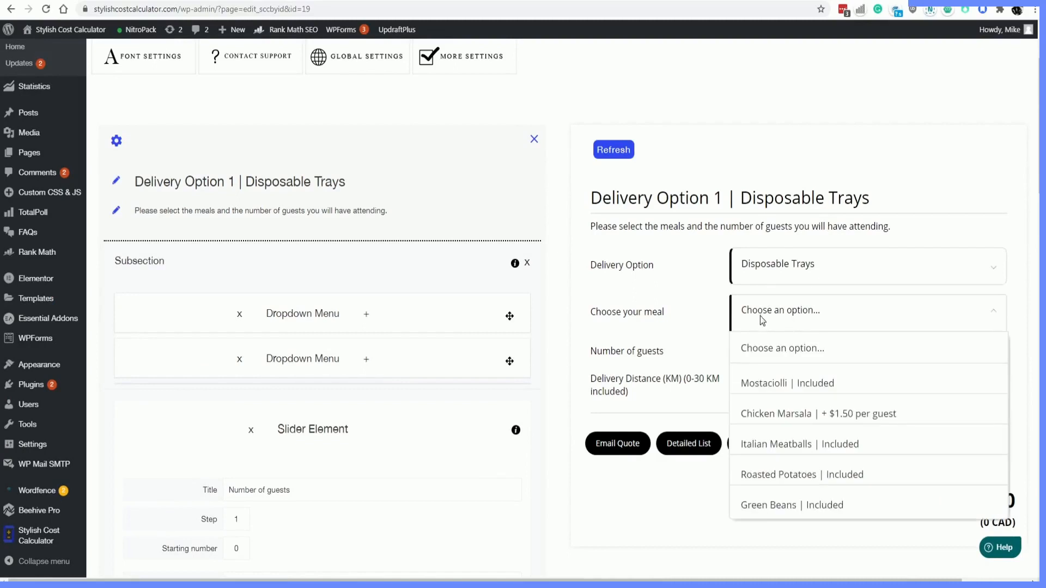
left_click(774, 385)
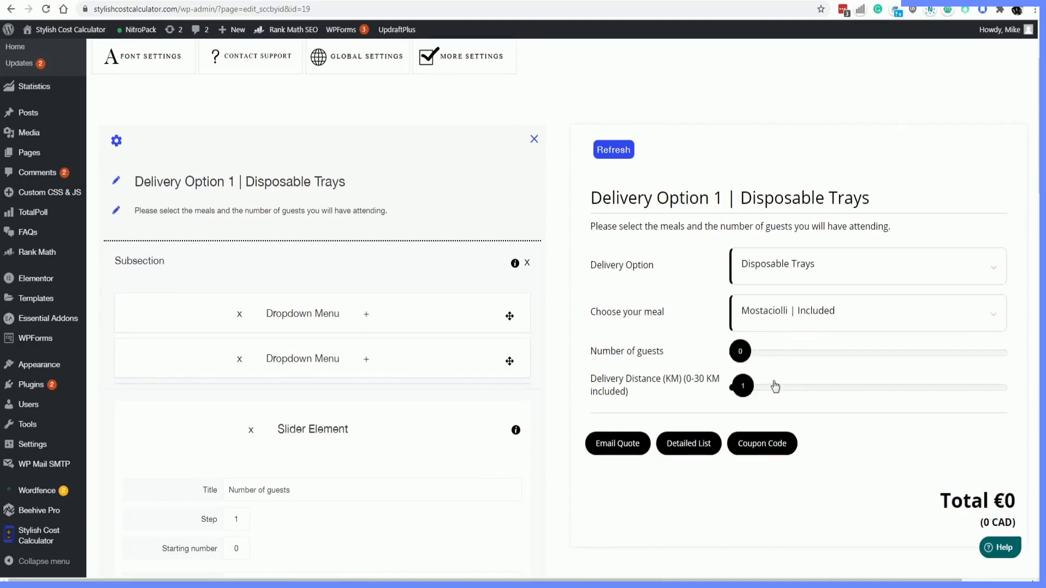
left_click_drag(759, 351, 808, 359)
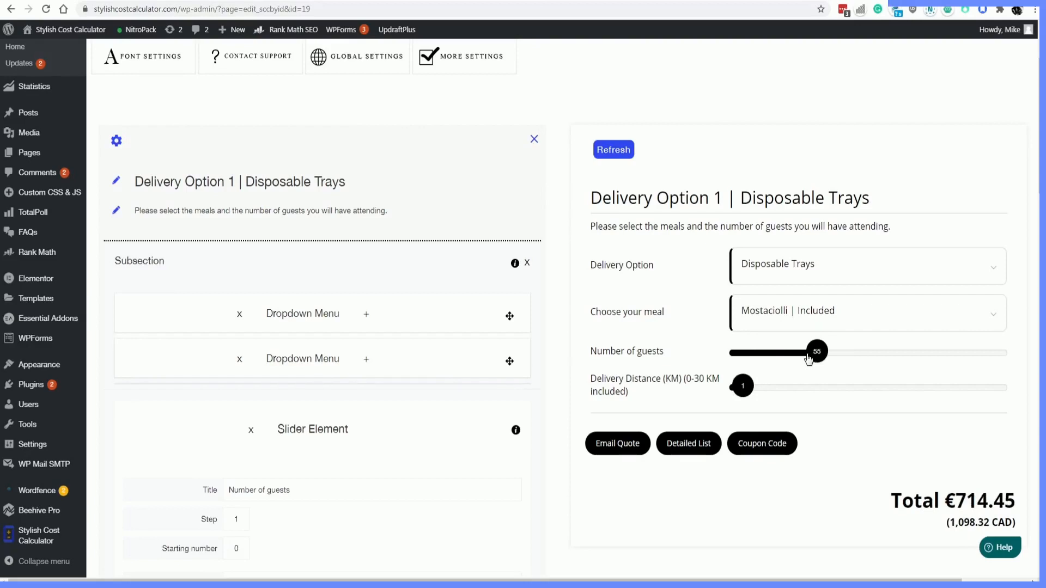
left_click(800, 312)
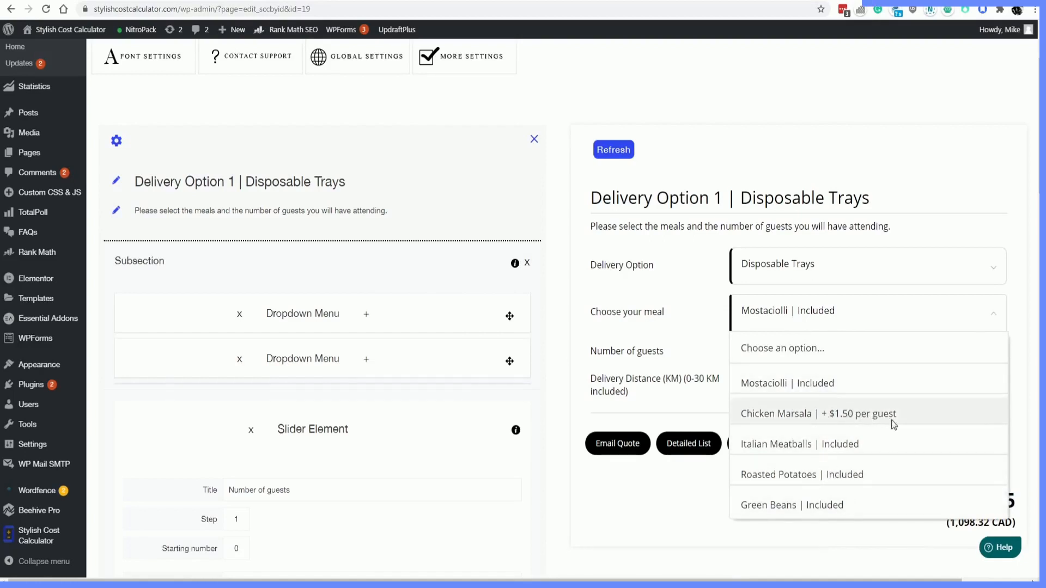
left_click(855, 419)
scroll(423, 309, "down", 1)
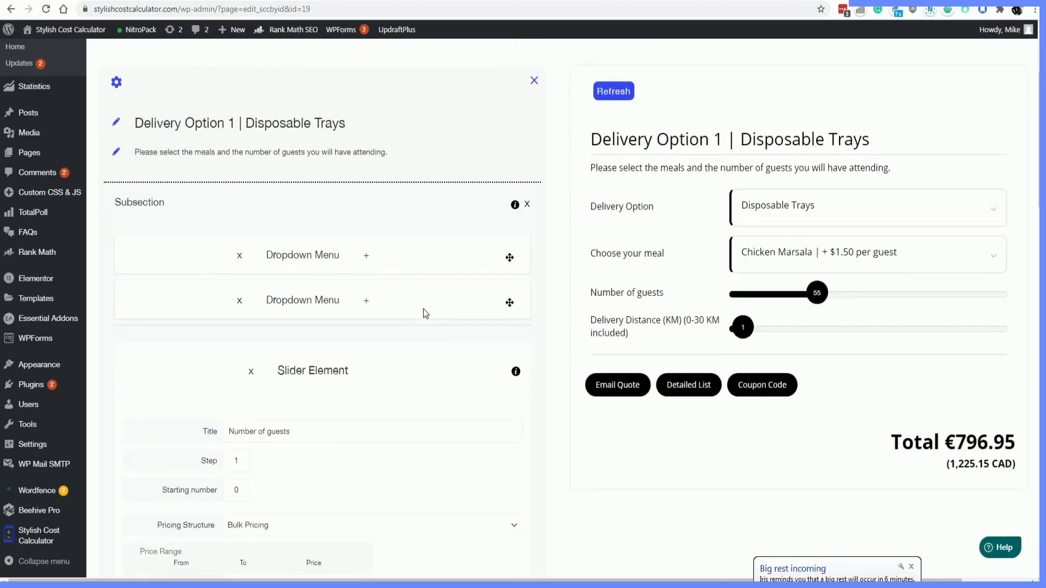
left_click(366, 256)
scroll(364, 292, "down", 2)
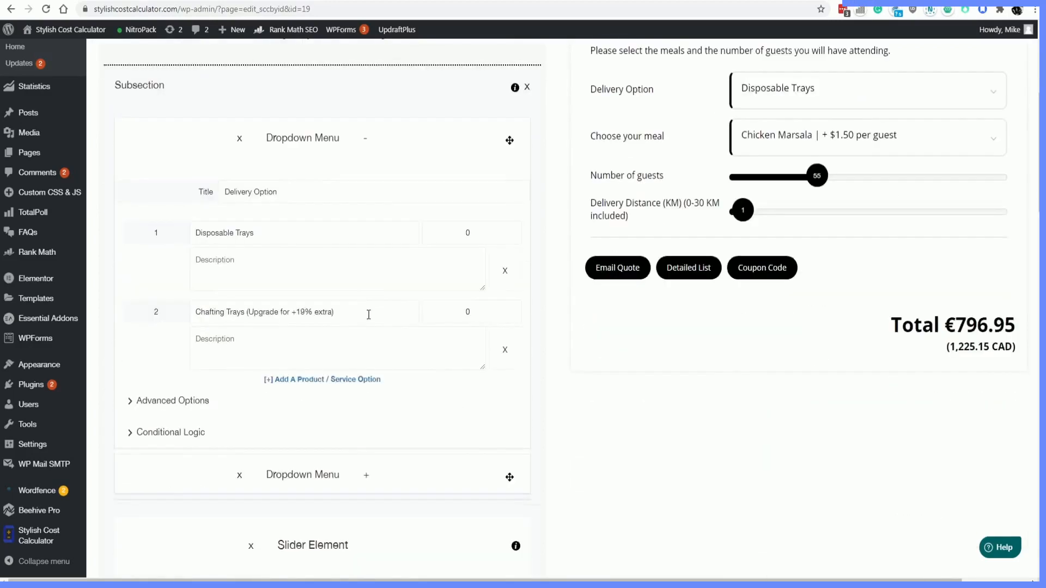
scroll(352, 314, "up", 1)
left_click(366, 196)
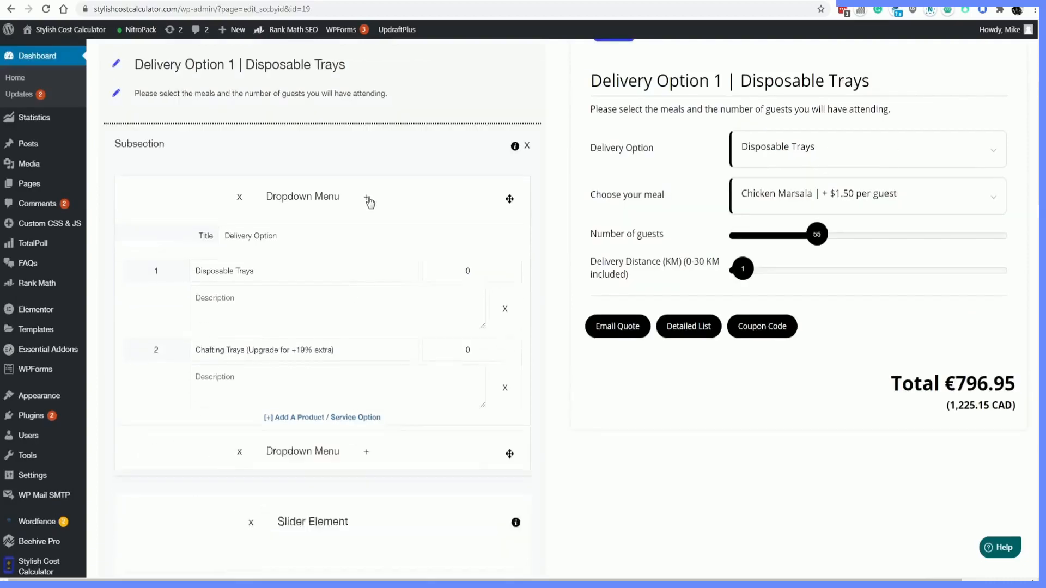
Expand the "Choose your meal" dropdown element and examine the price of each meal option, including Chicken Marsala.
left_click(363, 244)
scroll(285, 305, "down", 2)
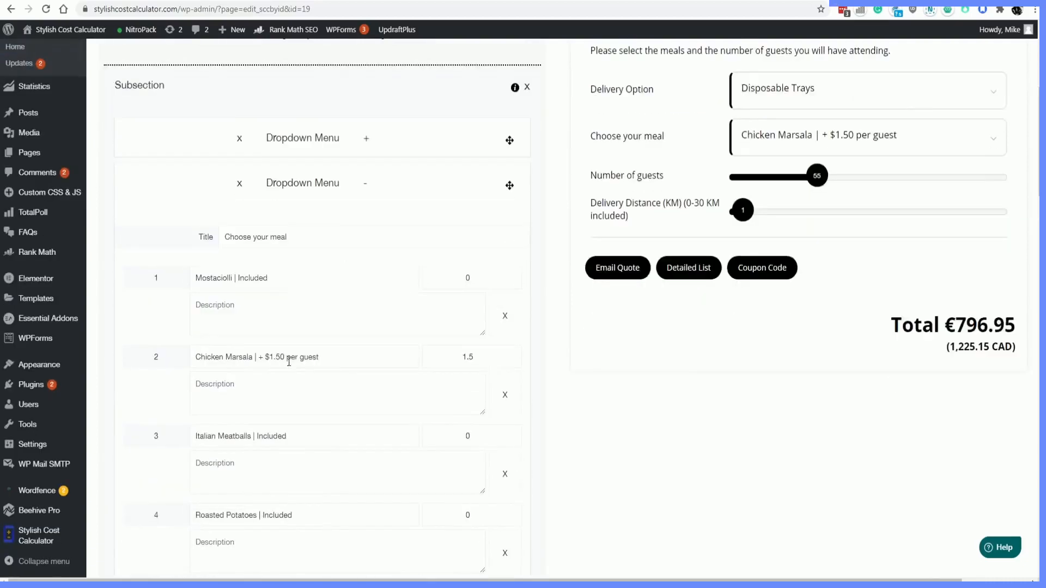
left_click(446, 223)
left_click(478, 376)
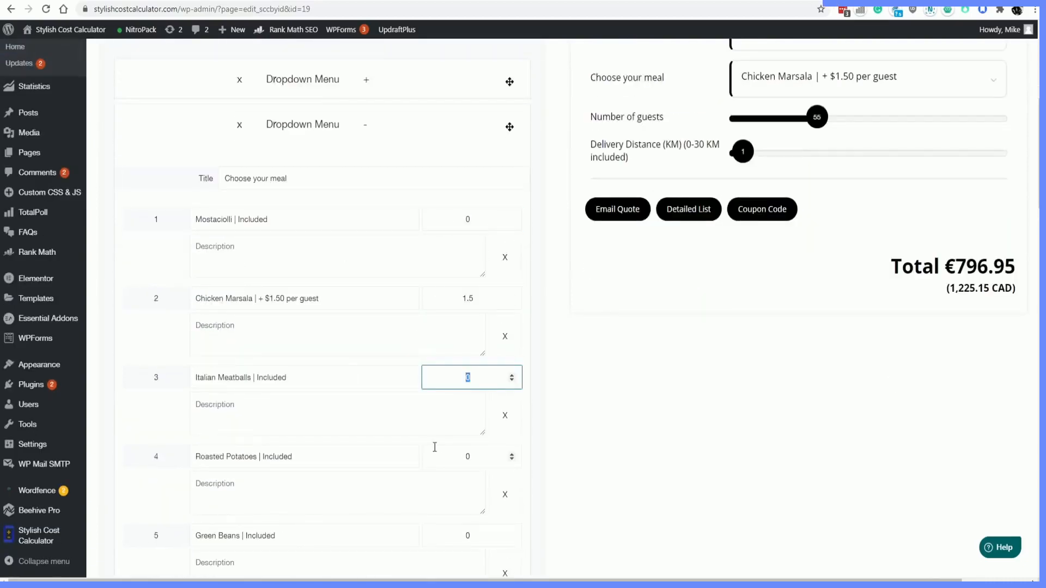
left_click(434, 456)
left_click(447, 526)
scroll(468, 395, "up", 1)
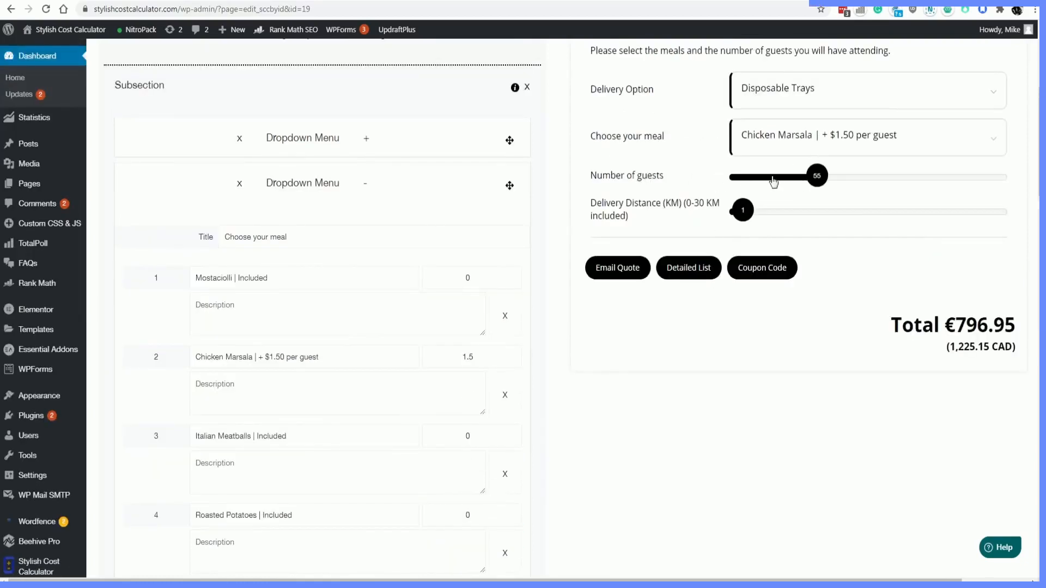
left_click(452, 359)
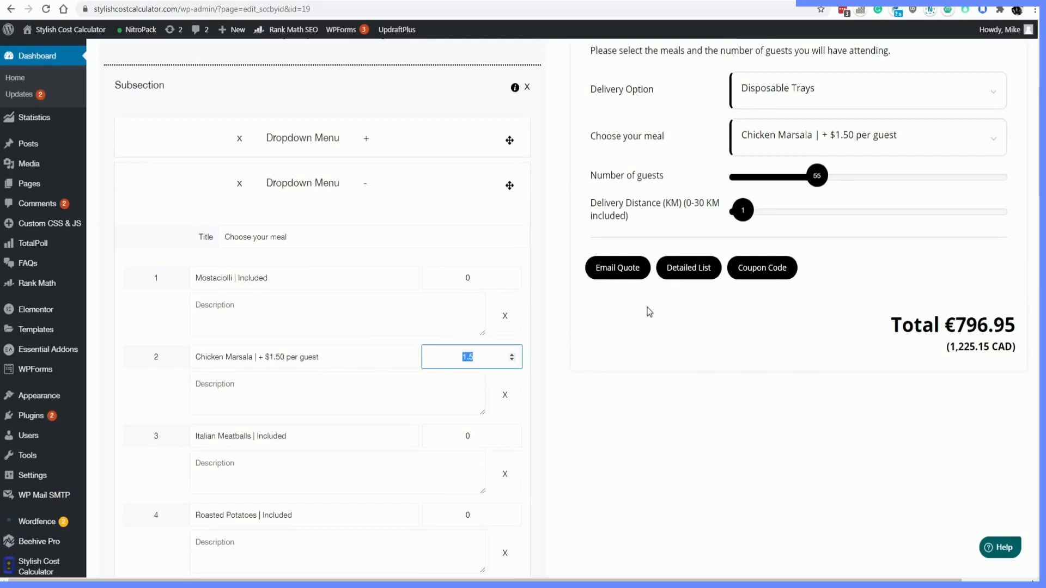
Test the preview's delivery distance at 18 km and at 36 km.
scroll(766, 190, "up", 1)
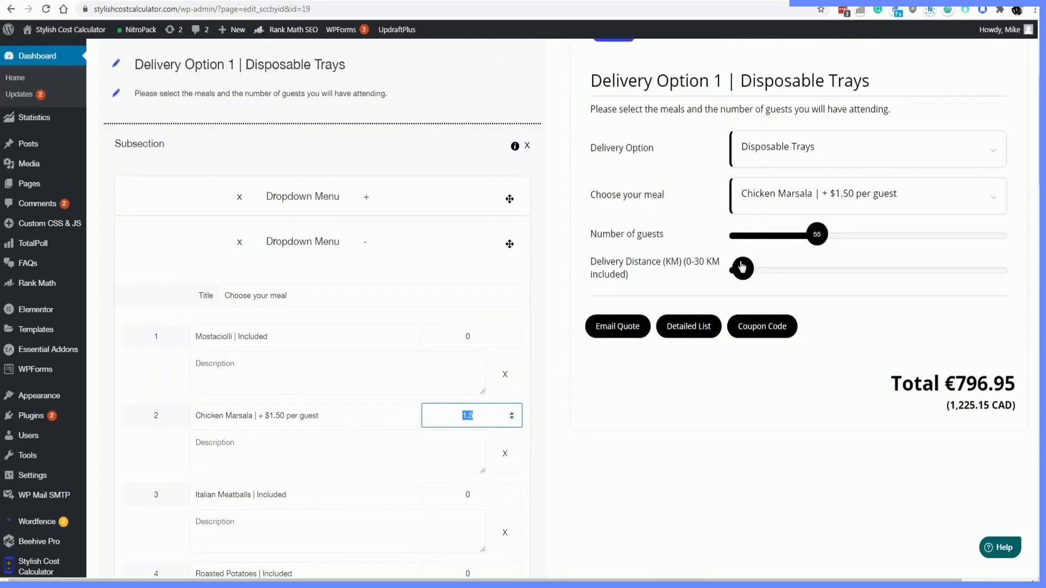
left_click_drag(748, 276, 780, 281)
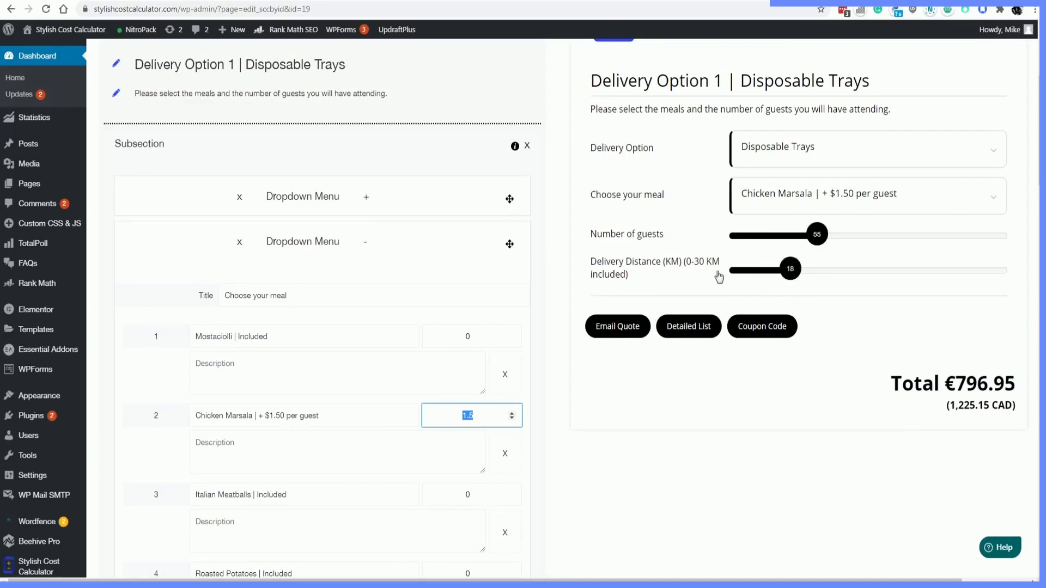
left_click_drag(788, 277, 830, 271)
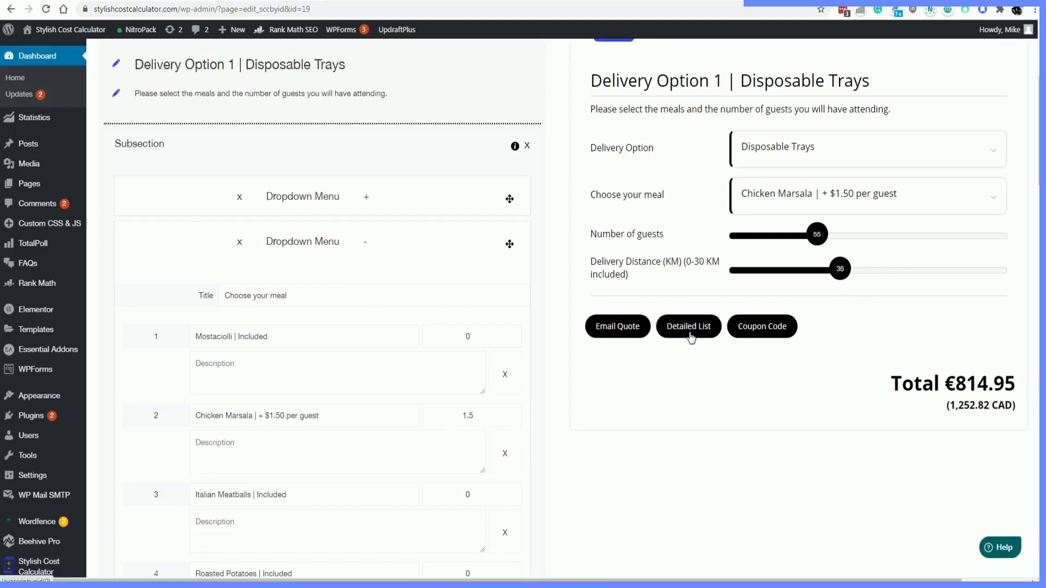
Open the preview's detailed list, review the Delivery Distance line's quantity and unit price, and close the list.
left_click(691, 333)
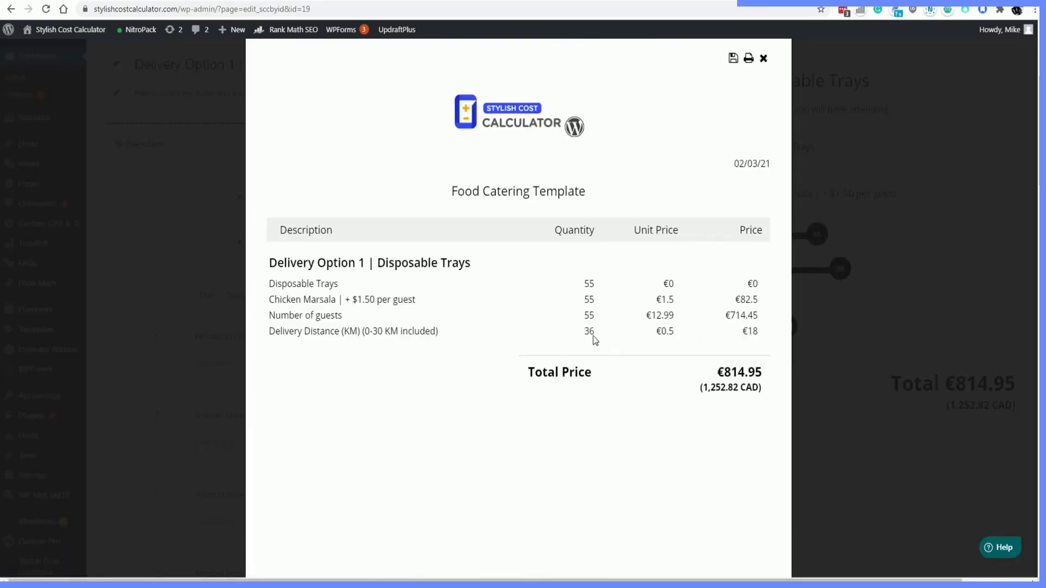
left_click_drag(592, 336, 680, 345)
left_click(703, 350)
left_click(763, 58)
View the PayPal setup form among the calculator's payment options and close it without enabling PayPal.
scroll(759, 273, "down", 10)
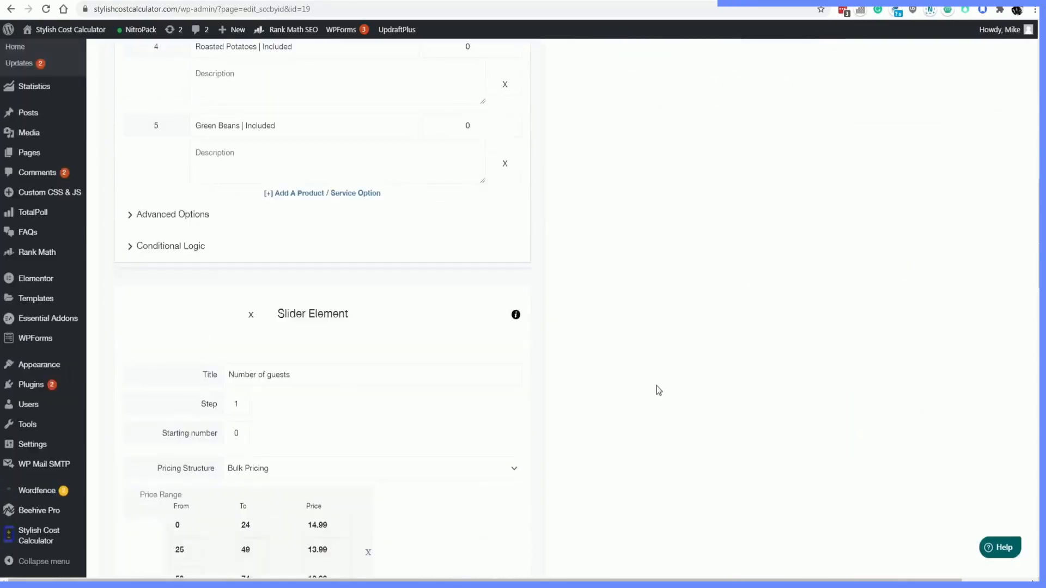
scroll(658, 390, "down", 15)
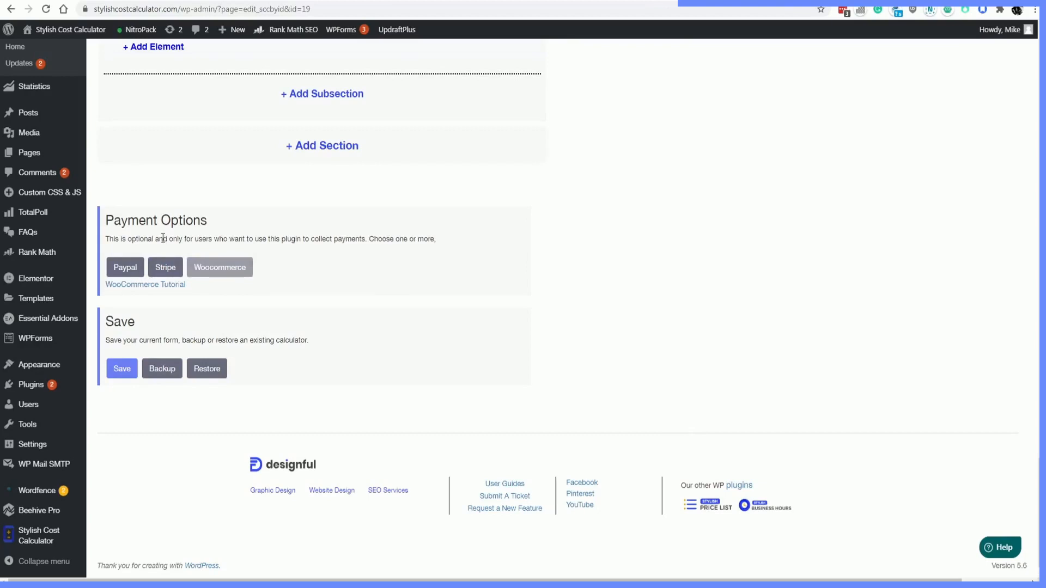
left_click(131, 269)
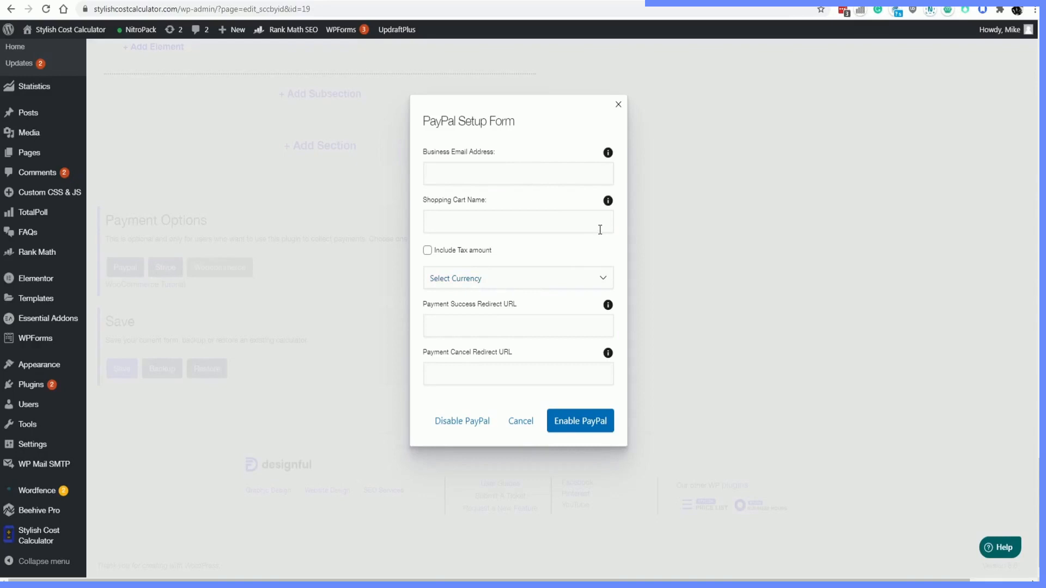
left_click(618, 104)
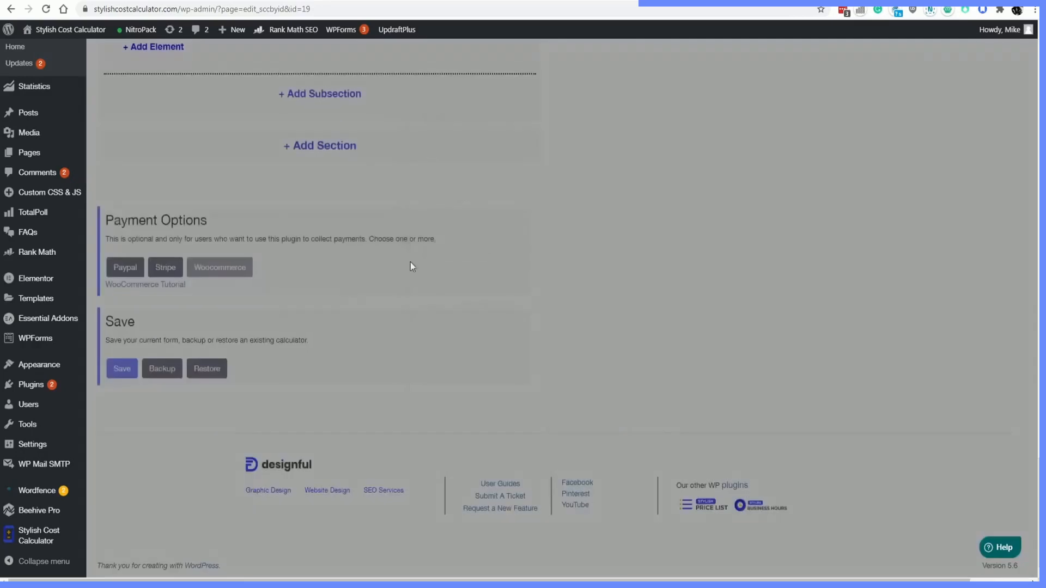
Set the calculator's form field style to Style 2 - Block, save, and check the preview's layout.
scroll(695, 290, "up", 3)
scroll(763, 289, "up", 15)
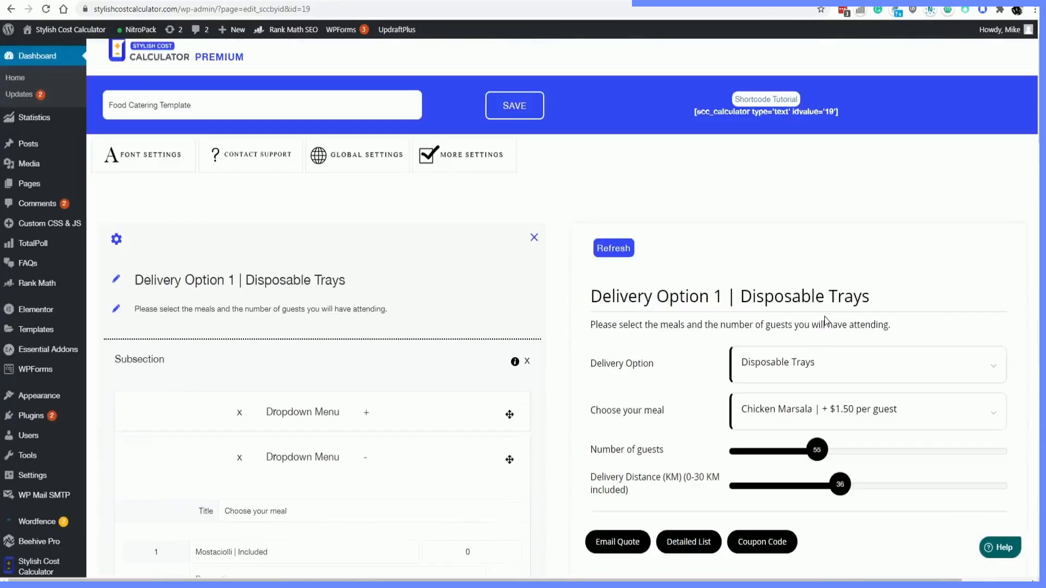
scroll(817, 321, "down", 5)
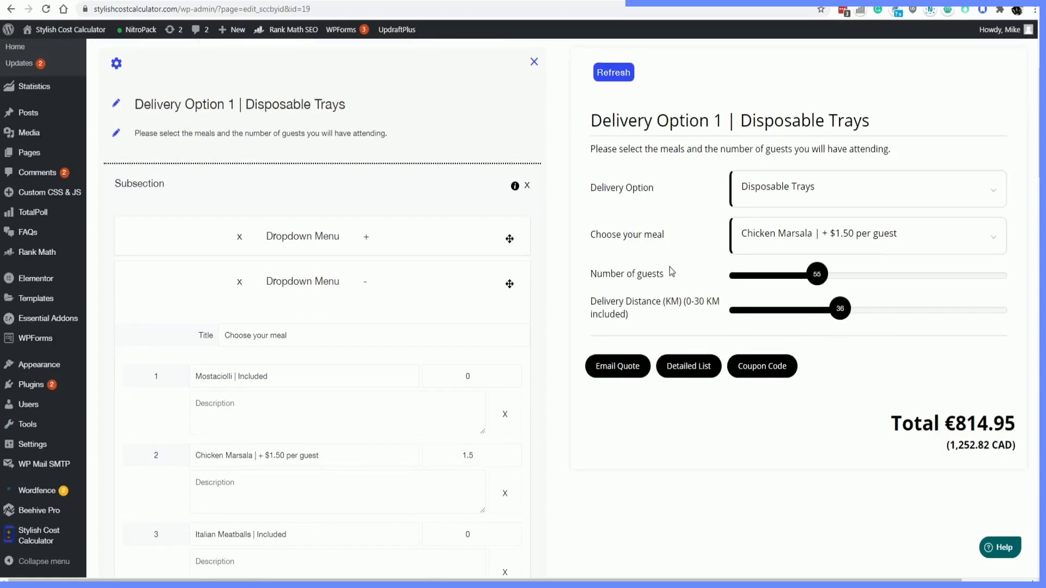
scroll(670, 272, "up", 4)
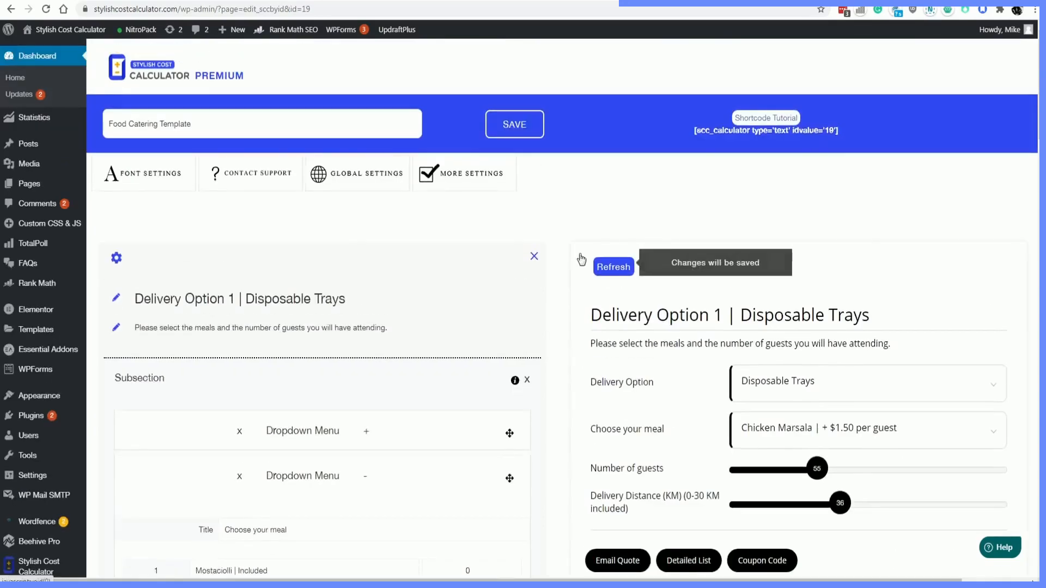
left_click(474, 174)
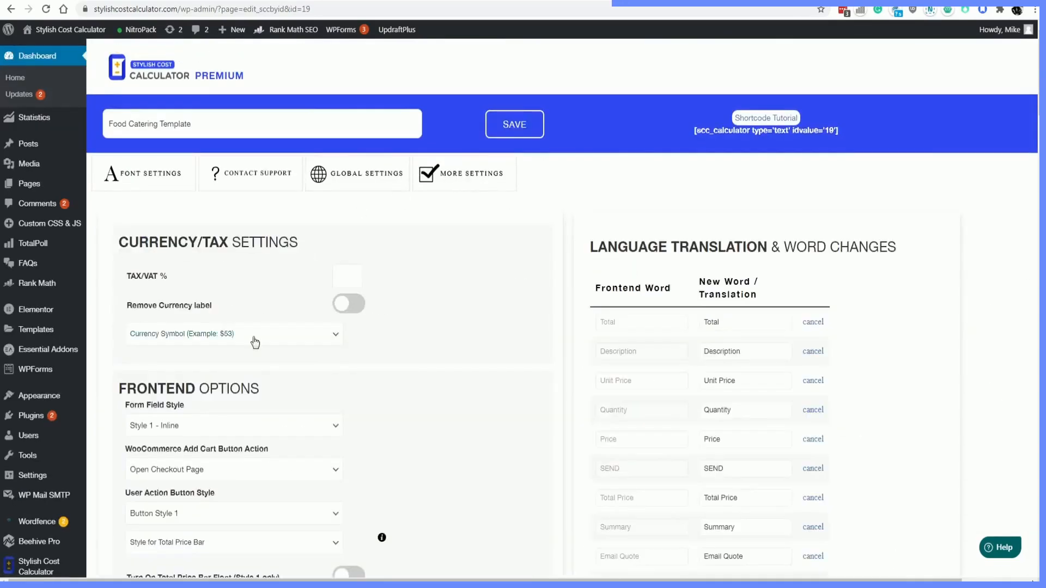
scroll(218, 354, "down", 2)
left_click(188, 308)
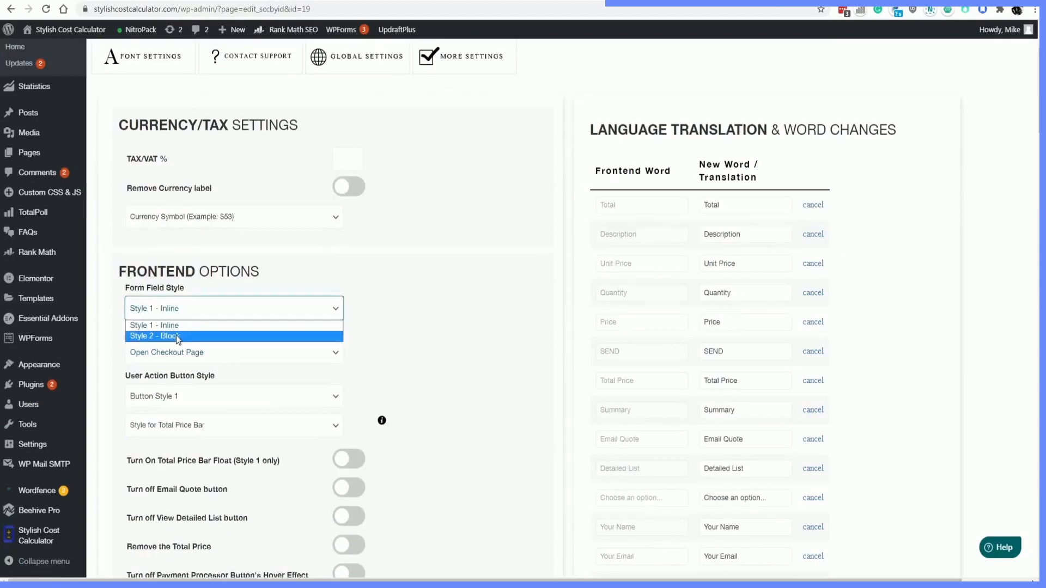
left_click(176, 335)
scroll(399, 326, "up", 2)
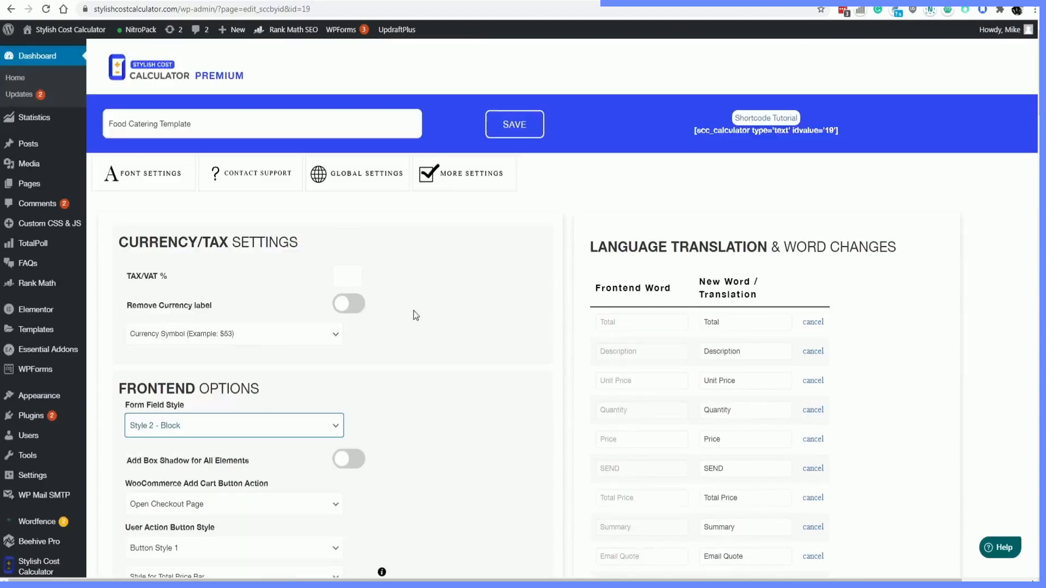
left_click(514, 133)
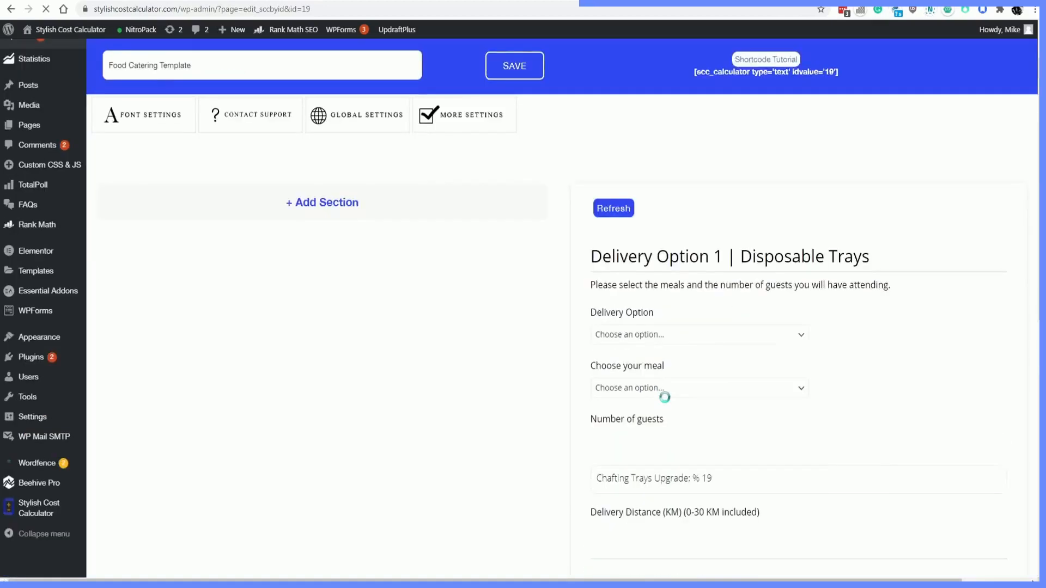
scroll(662, 392, "down", 2)
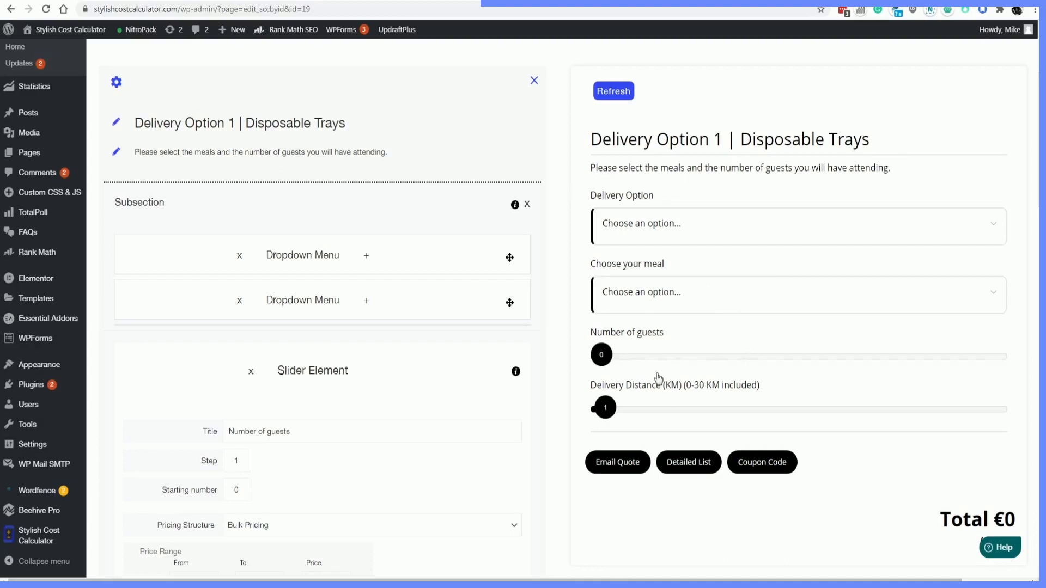
scroll(671, 428, "up", 2)
scroll(670, 427, "up", 1)
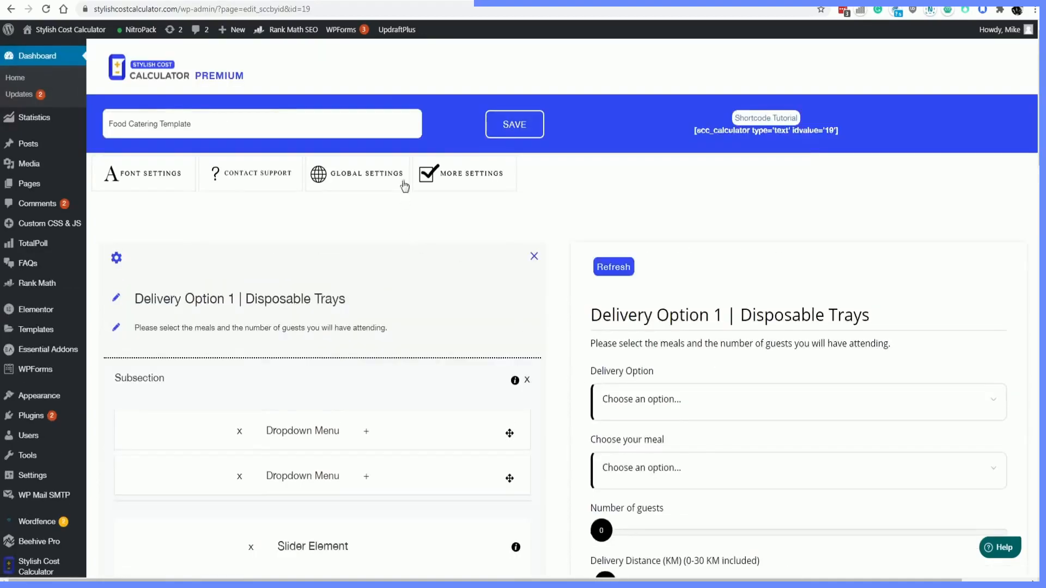
Set the calculator's user action button style to Button Style 2, save, and check the buttons in the preview.
left_click(444, 162)
scroll(199, 342, "down", 3)
scroll(199, 342, "down", 1)
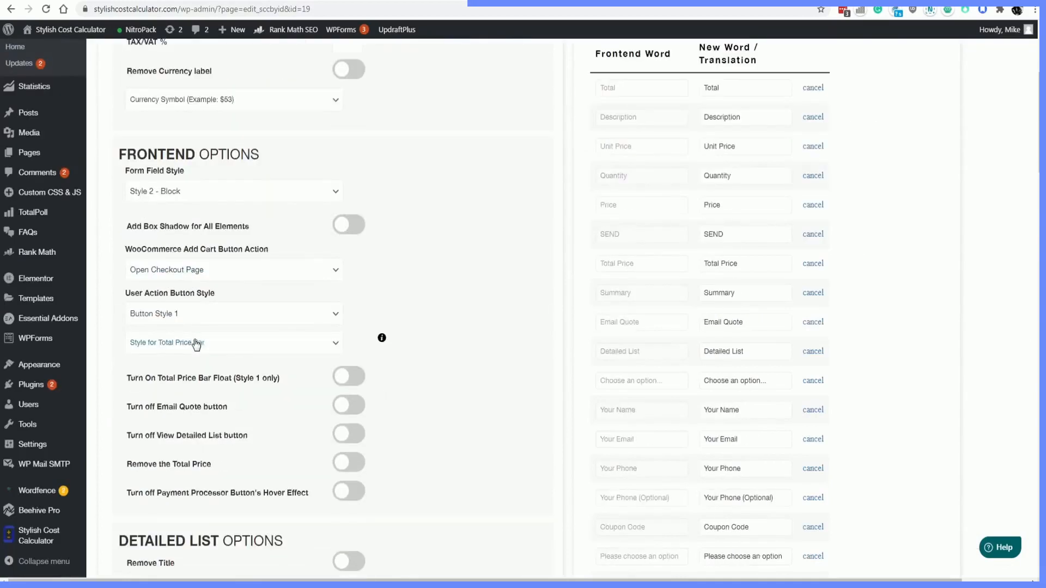
left_click(196, 315)
left_click(196, 341)
scroll(463, 327, "up", 4)
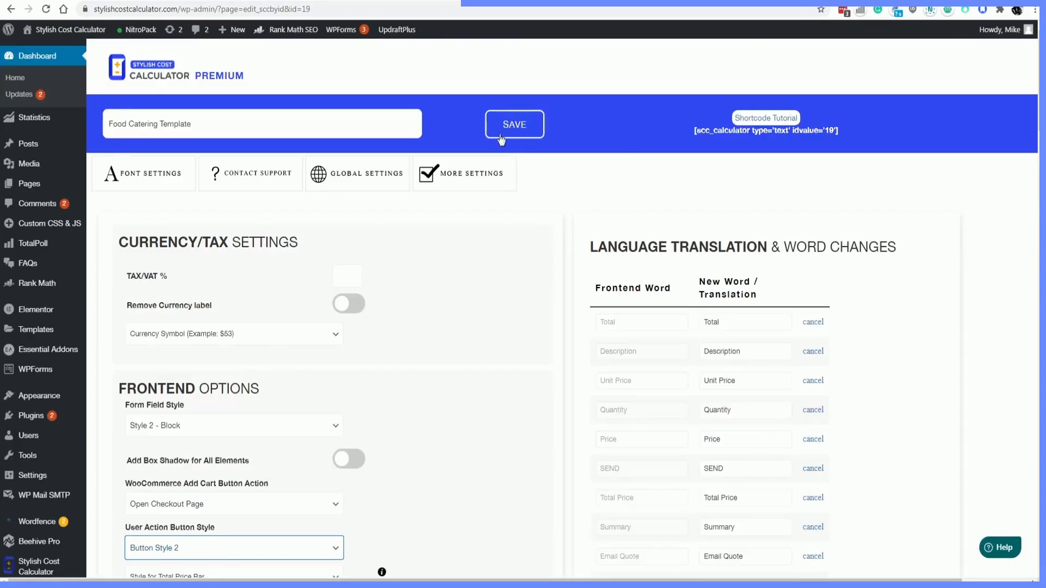
left_click(514, 125)
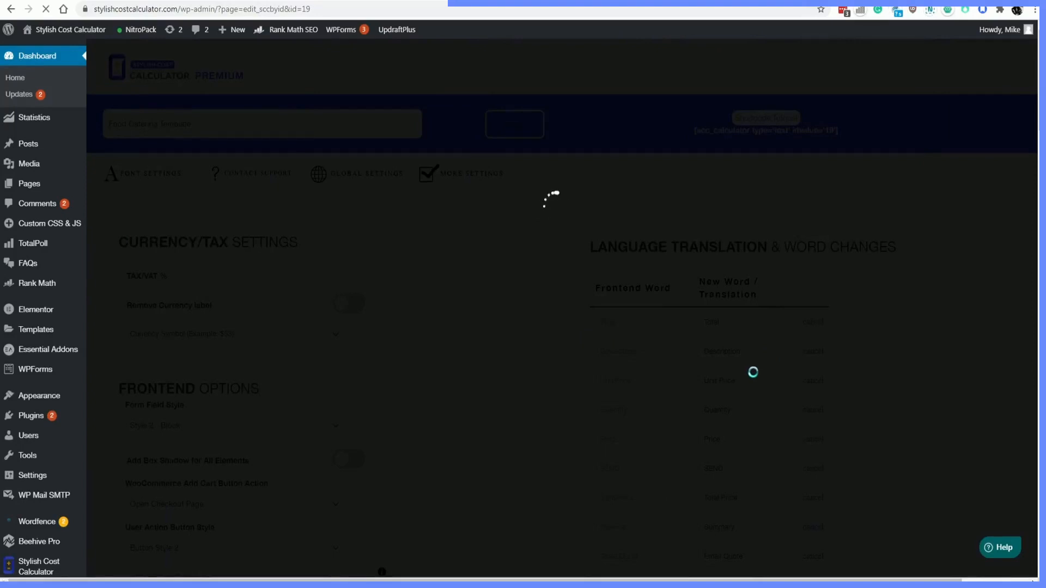
scroll(752, 370, "down", 3)
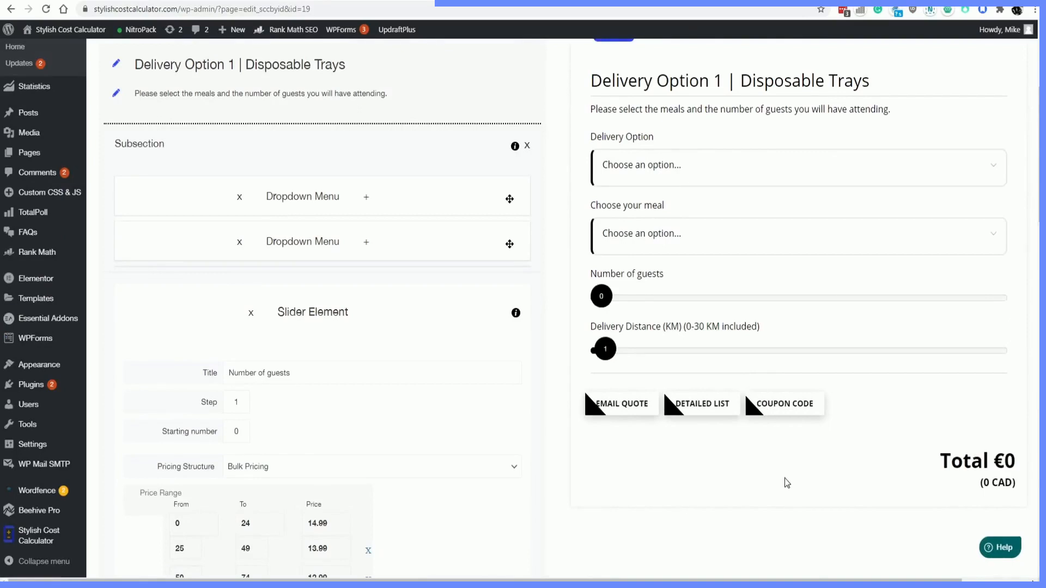
scroll(784, 478, "up", 1)
scroll(879, 489, "up", 2)
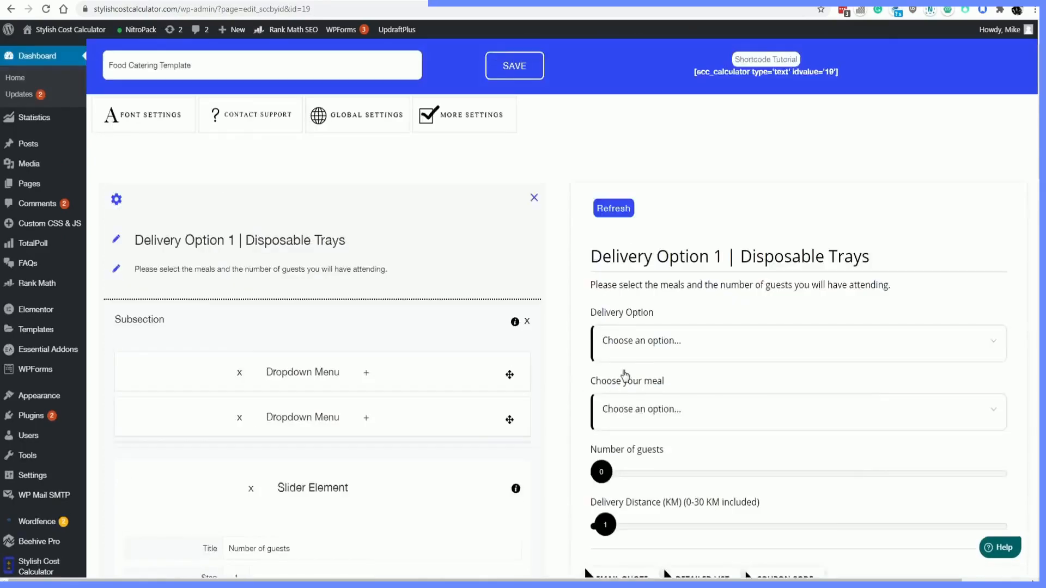
Open the calculator's object color setting and change it to orange, darkening the shade to #c48f2d.
left_click(156, 118)
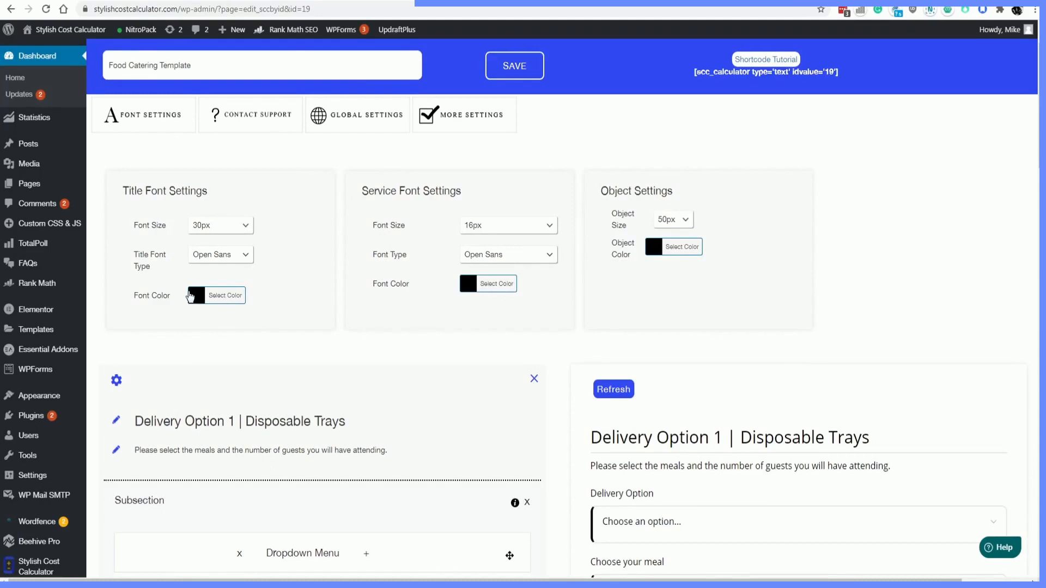
scroll(191, 296, "down", 1)
scroll(190, 295, "up", 1)
left_click(650, 252)
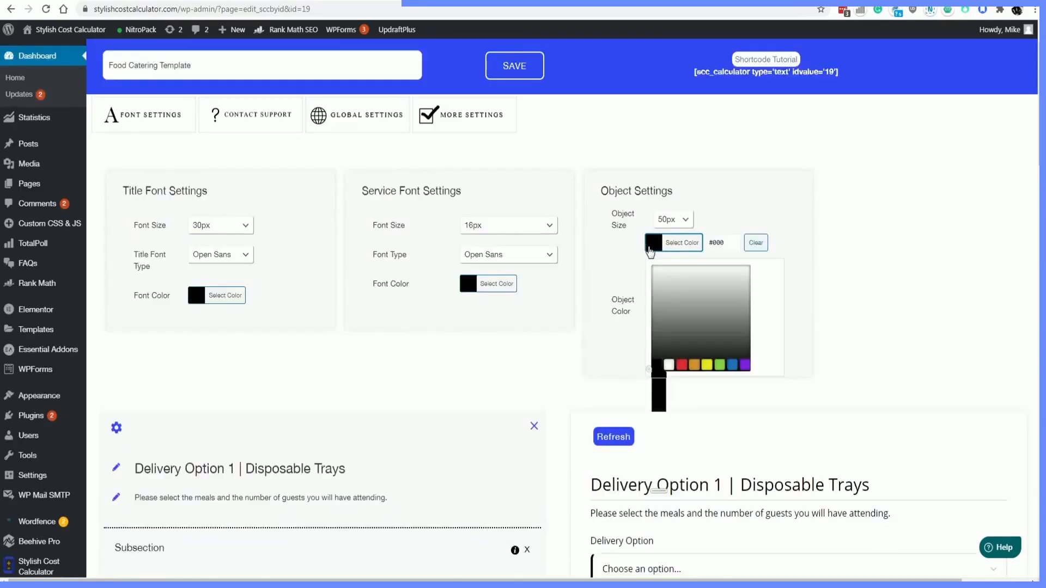
left_click(694, 364)
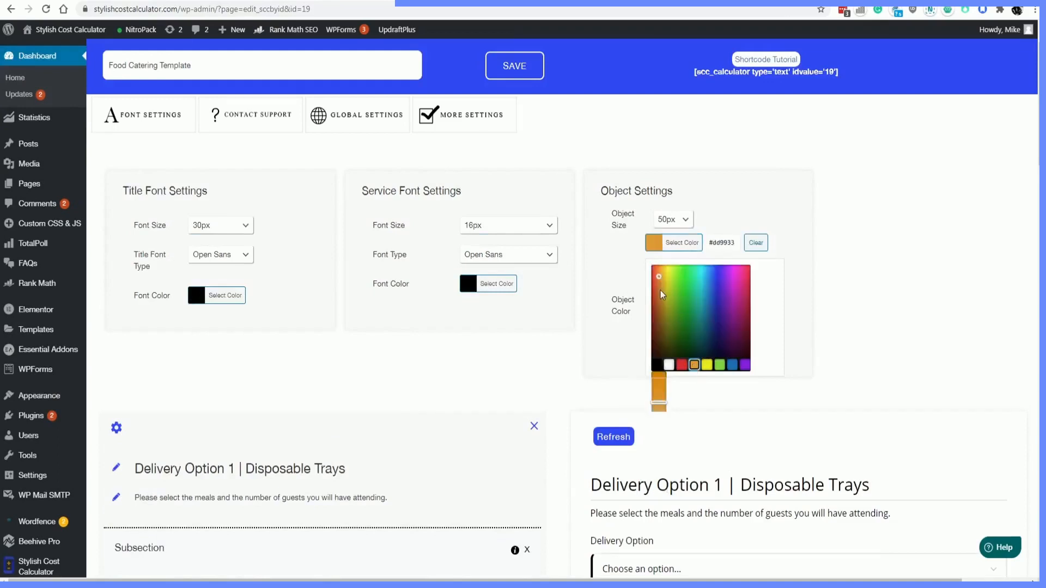
left_click_drag(663, 294, 662, 290)
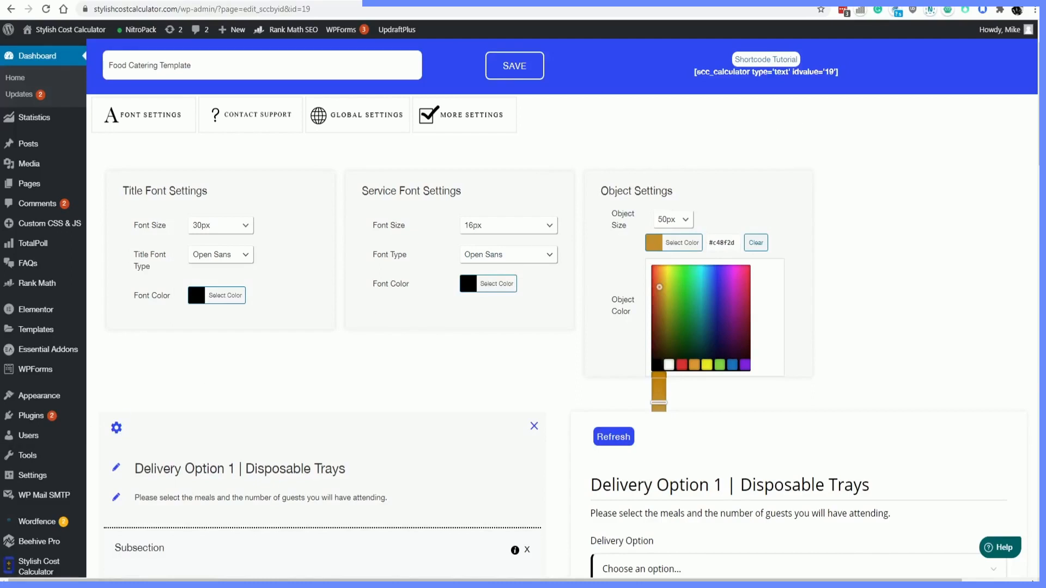
Switch to the affairs.com catering site and look over its homepage colors.
key("ctrl+Tab")
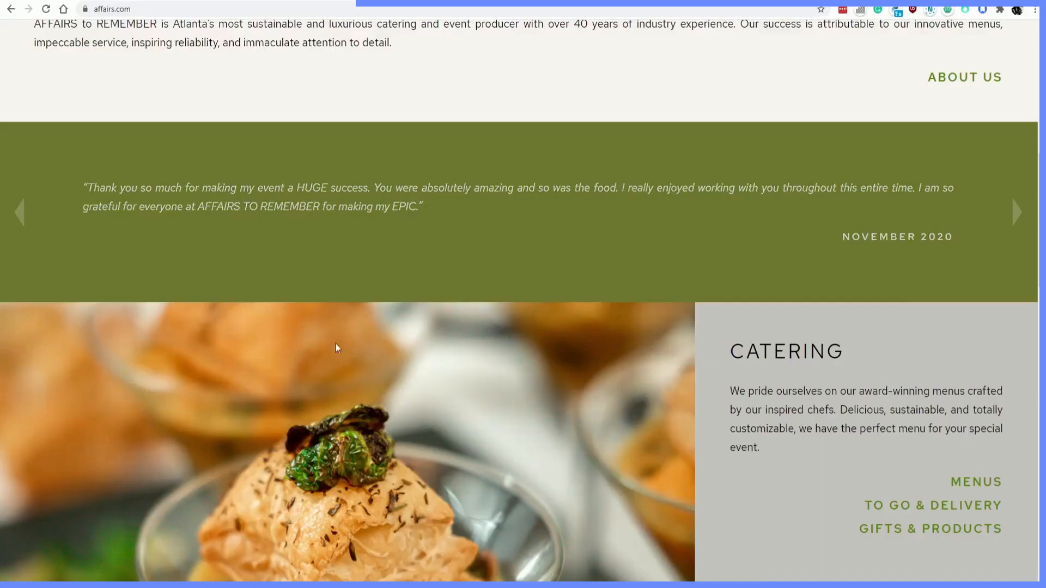
scroll(819, 368, "down", 10)
scroll(815, 367, "down", 6)
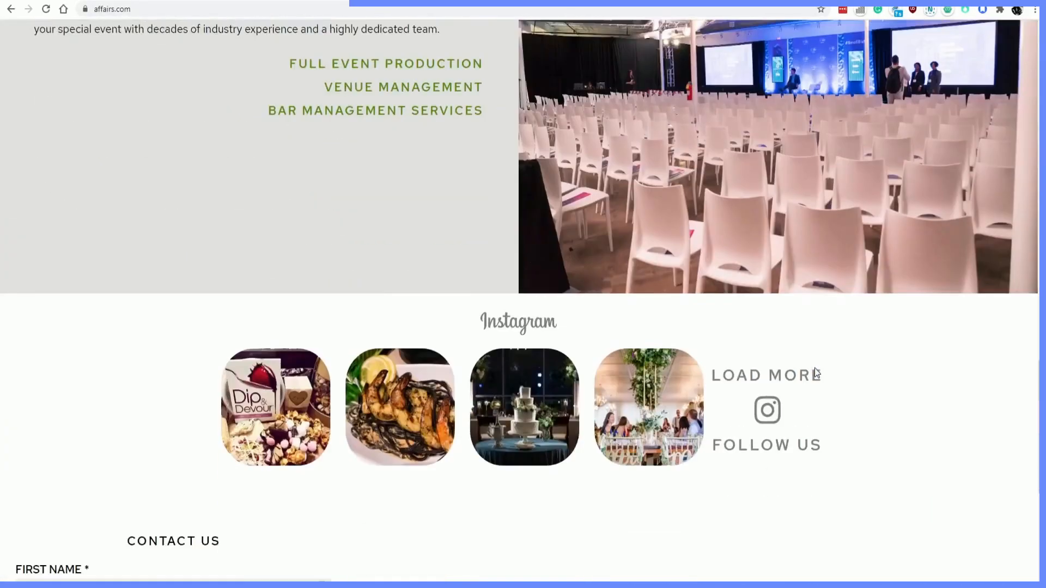
scroll(815, 368, "up", 12)
scroll(815, 373, "up", 4)
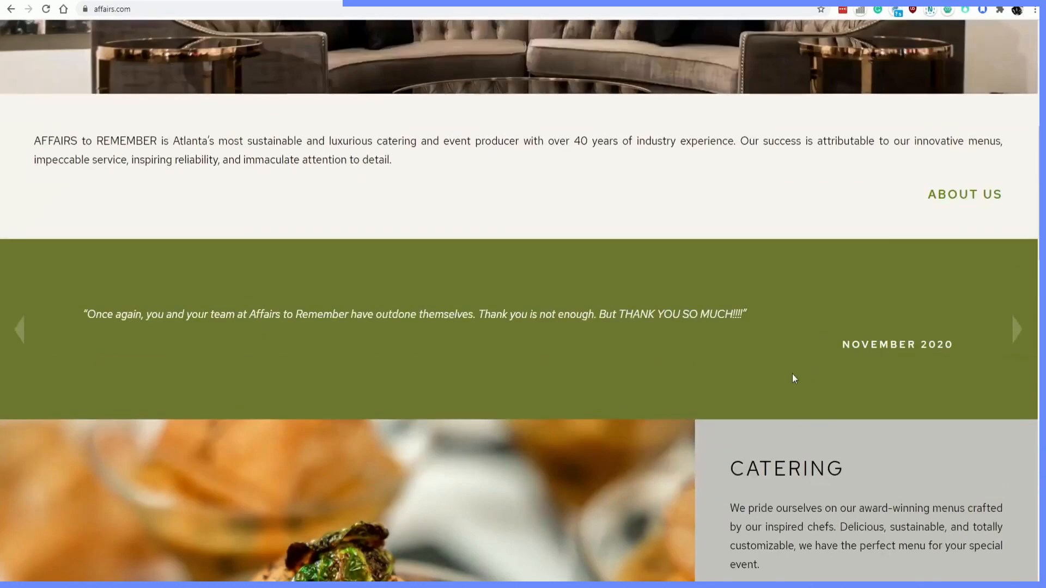
Inspect the green testimonial section of the affairs.com homepage in the developer tools and select its list element.
right_click(448, 274)
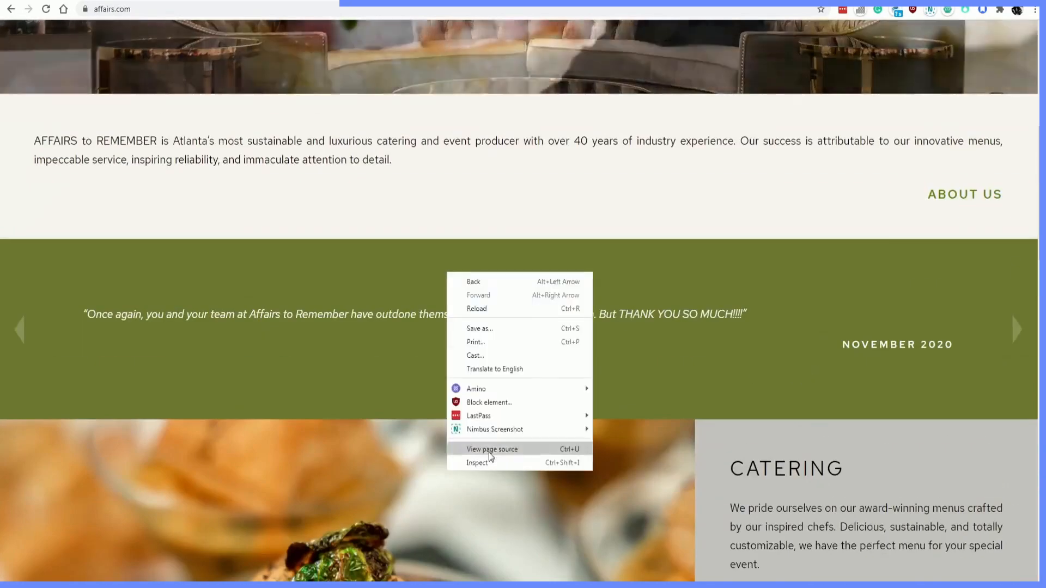
right_click(284, 278)
left_click(341, 467)
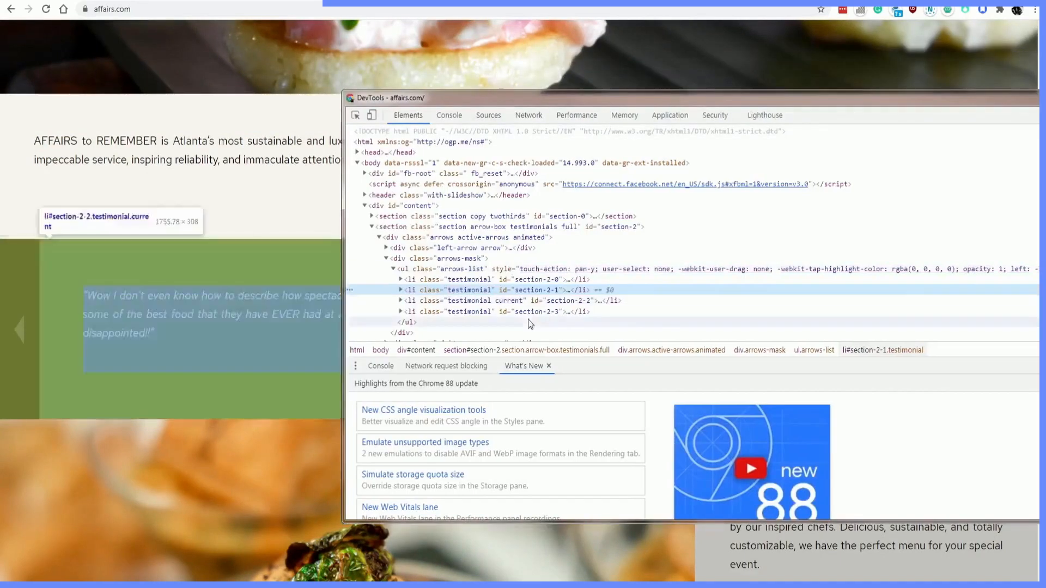
left_click(626, 114)
left_click(406, 115)
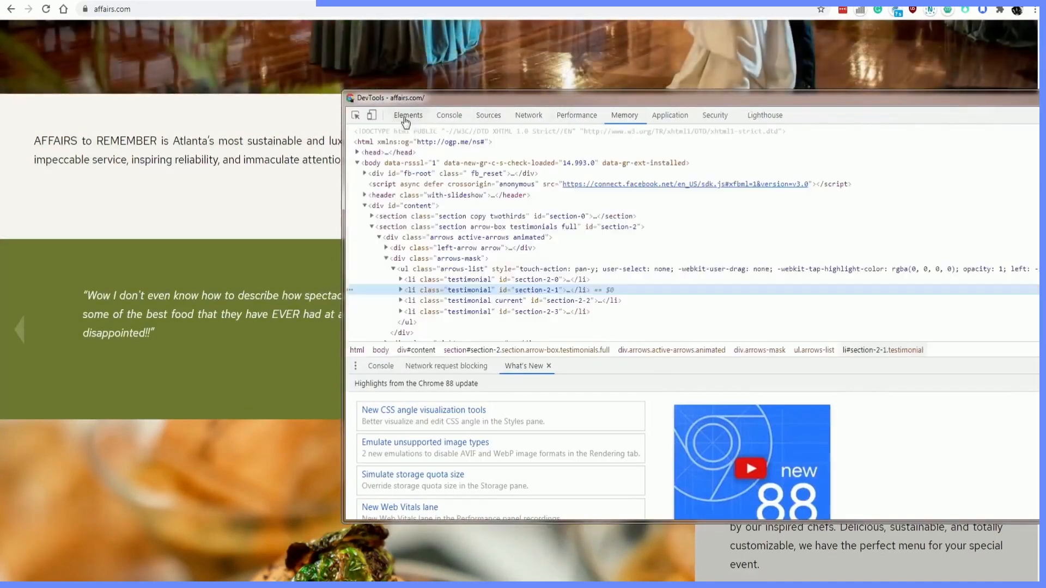
left_click(355, 114)
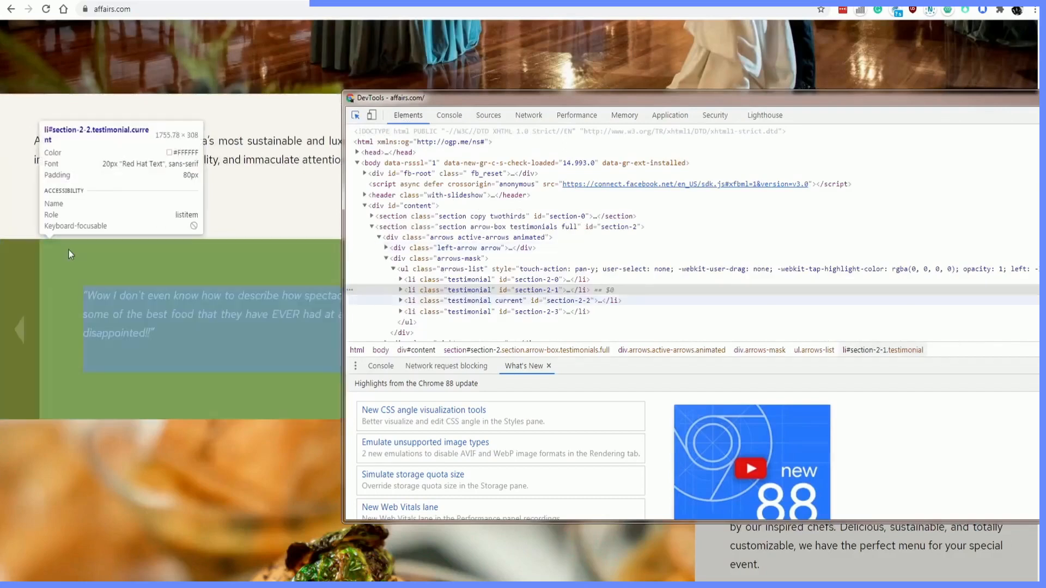
left_click(69, 250)
Find the .testimonials background color in the element's styles and copy its value, #6C7830.
left_click_drag(463, 103, 348, 109)
left_click_drag(956, 180, 957, 266)
left_click(888, 281)
right_click(886, 282)
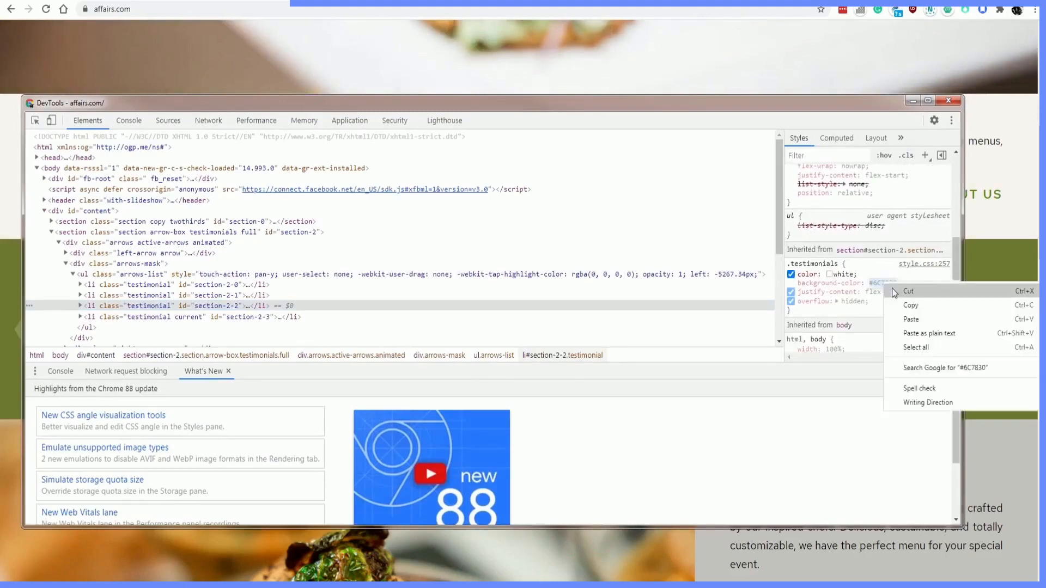
left_click(908, 305)
Return to the calculator editor, set the object color to #6C7830, save, and check the preview's sliders and buttons.
left_click(643, 1)
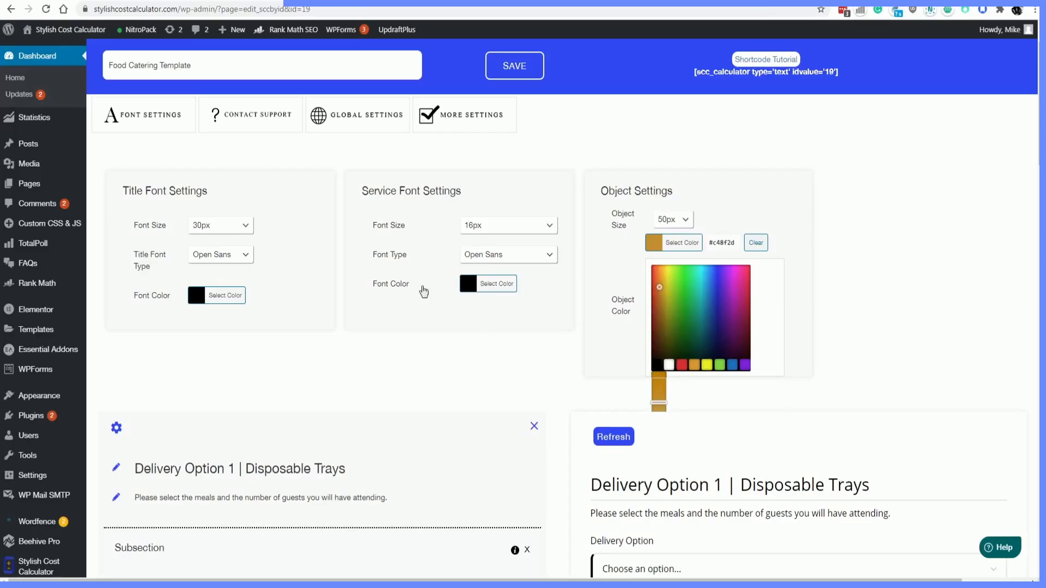
triple_click(726, 242)
type("#6C7830")
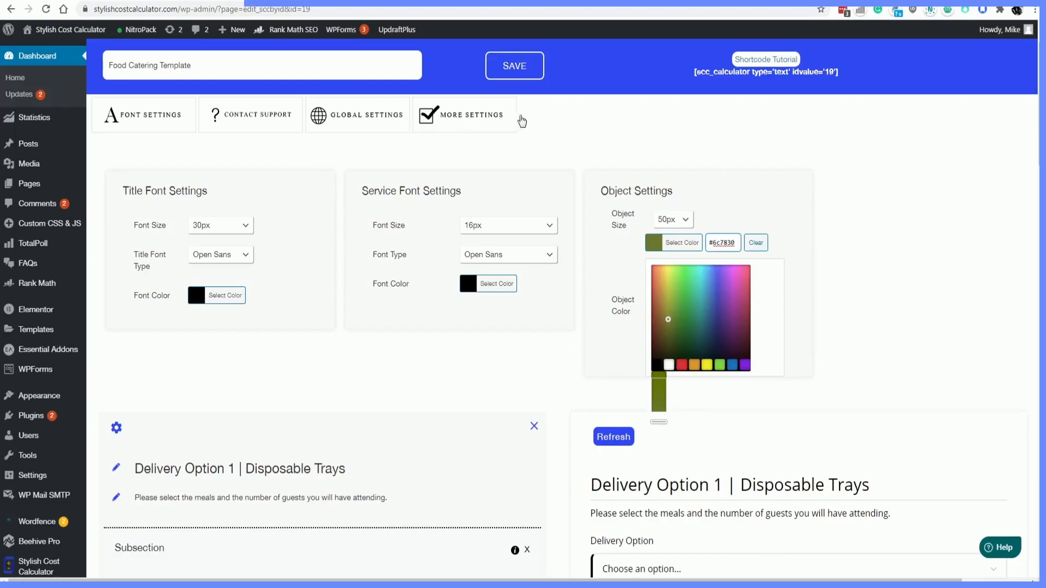
left_click(428, 112)
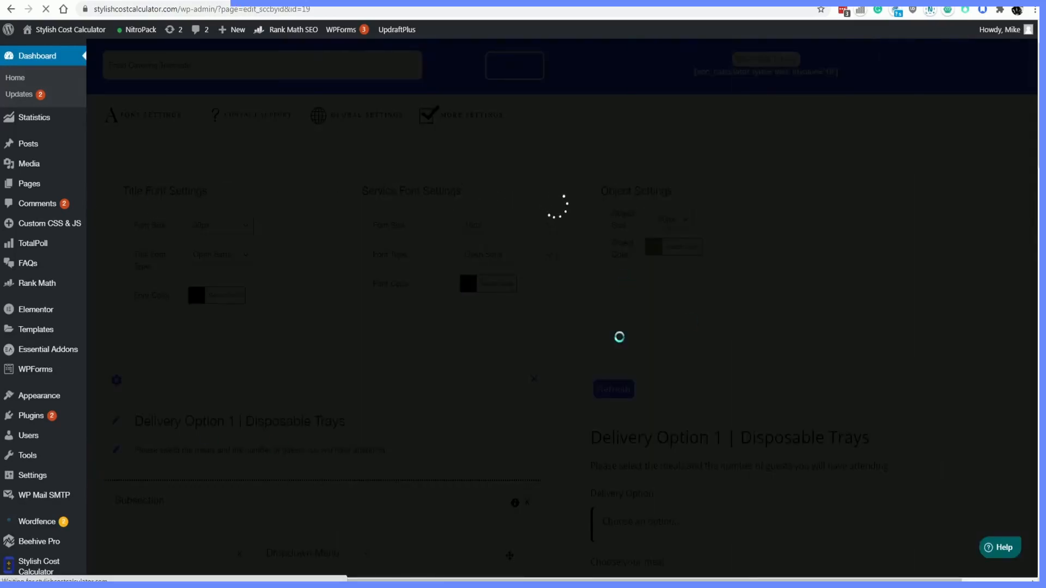
scroll(686, 370, "down", 5)
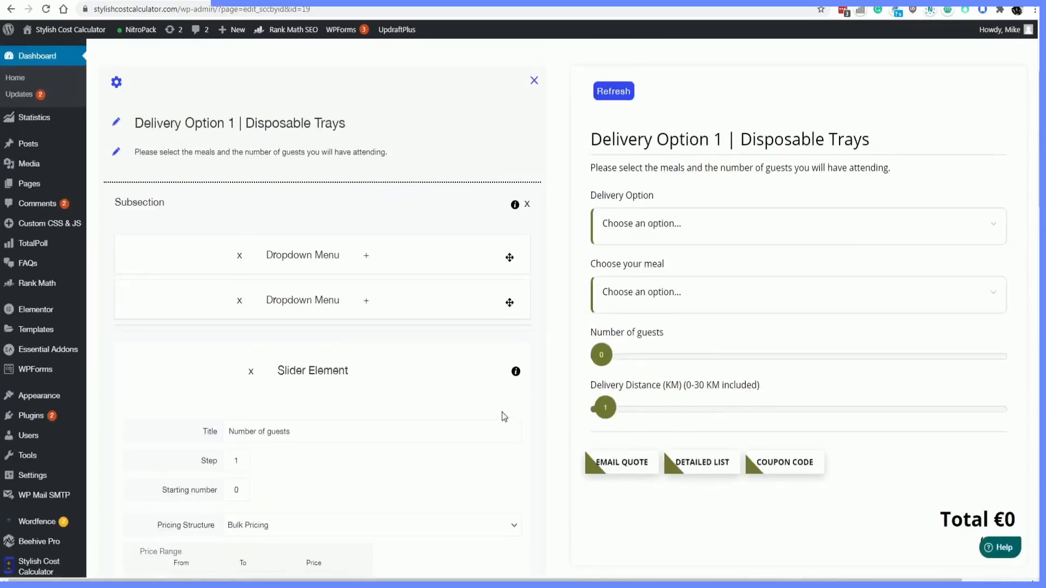
scroll(496, 413, "up", 1)
scroll(355, 264, "up", 2)
scroll(355, 264, "down", 2)
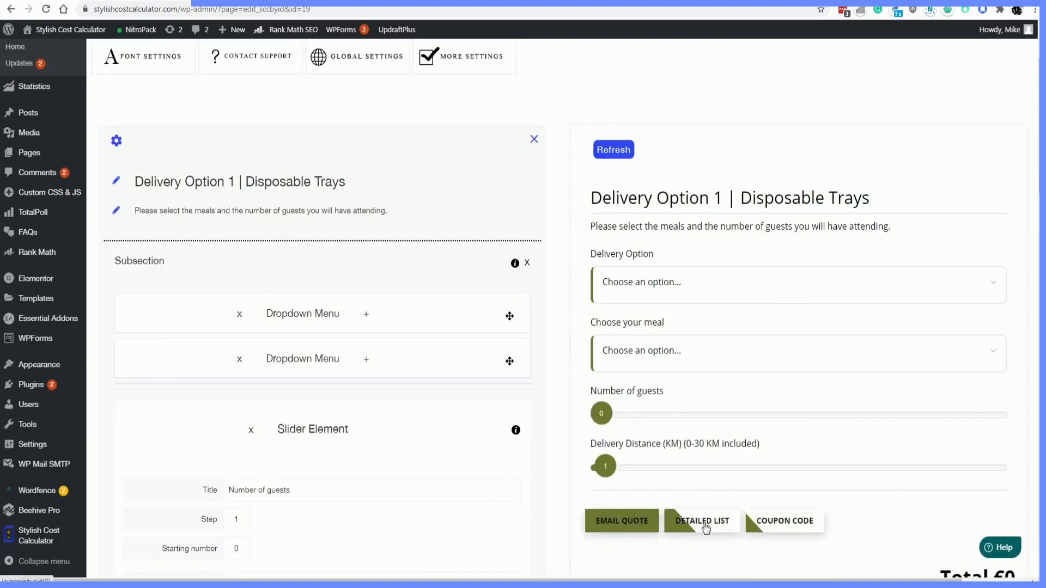
scroll(669, 398, "up", 2)
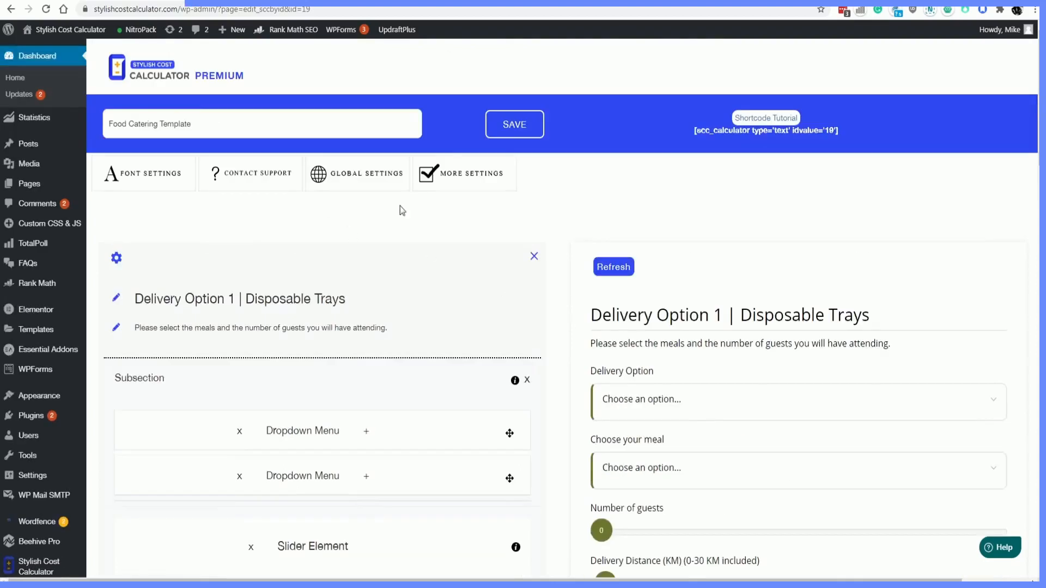
Set the title font color to the copied green #6C7830 and save the calculator.
left_click(465, 179)
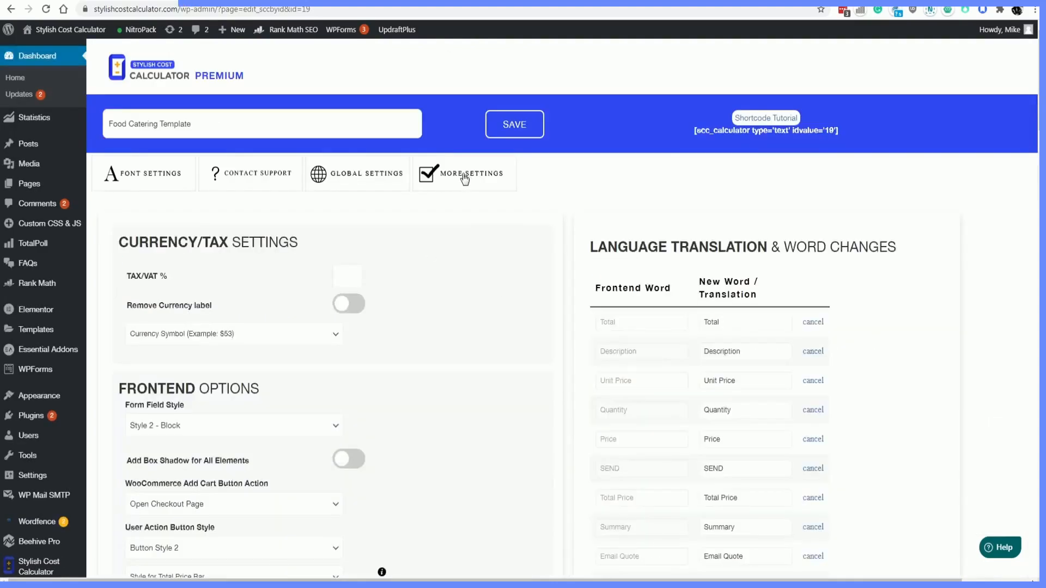
left_click(465, 179)
left_click(151, 176)
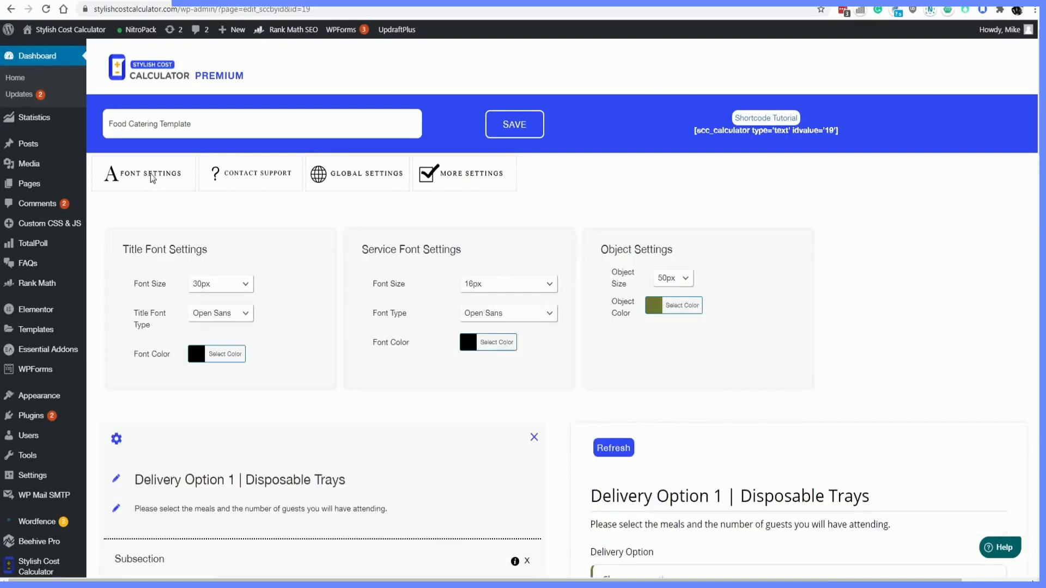
left_click(200, 355)
left_click_drag(211, 372, 127, 369)
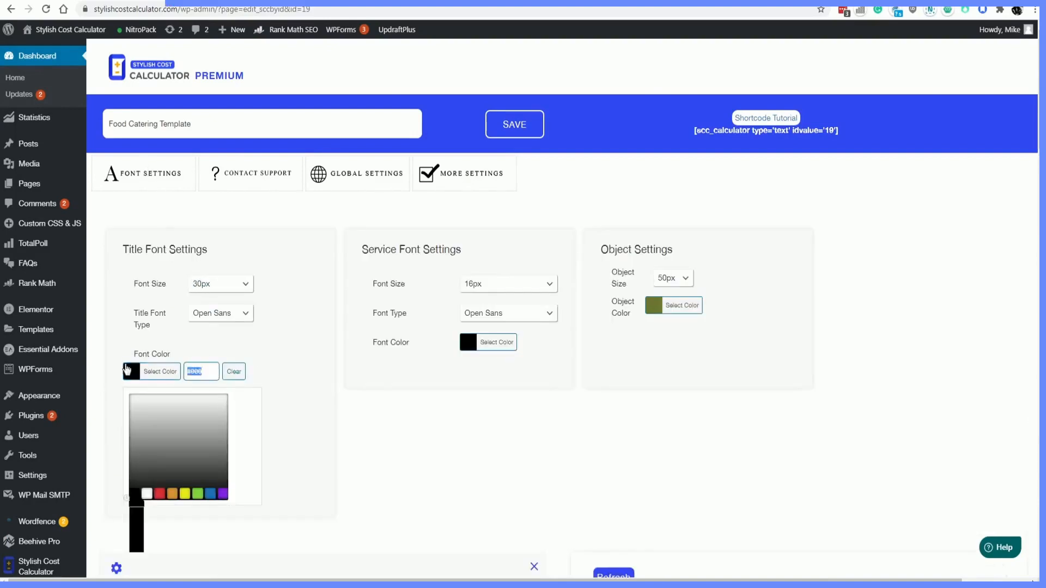
left_click(292, 421)
left_click(197, 354)
double_click(204, 374)
left_click_drag(204, 375, 180, 373)
key("ctrl+v")
left_click(313, 405)
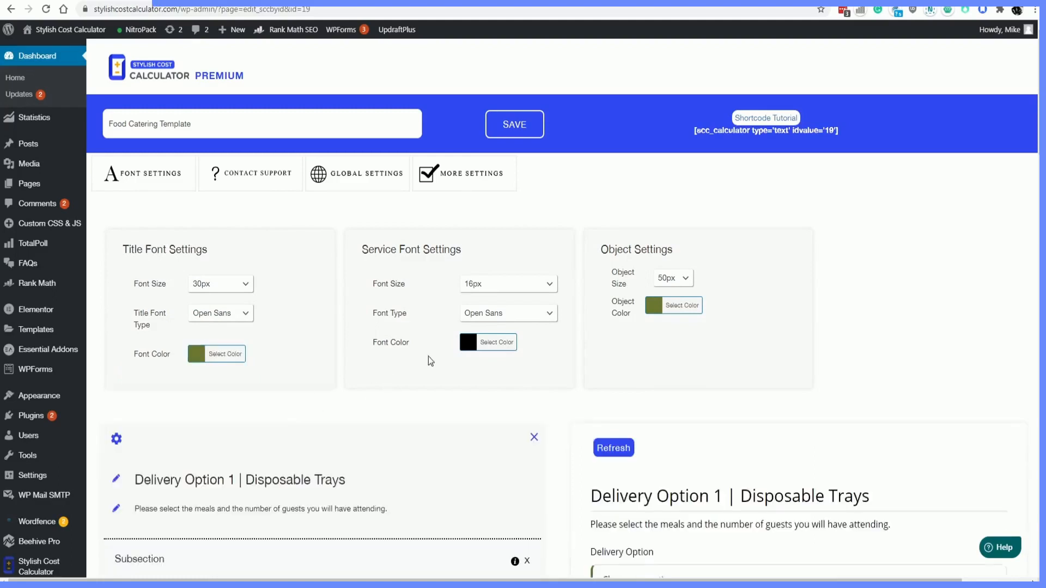
left_click(515, 133)
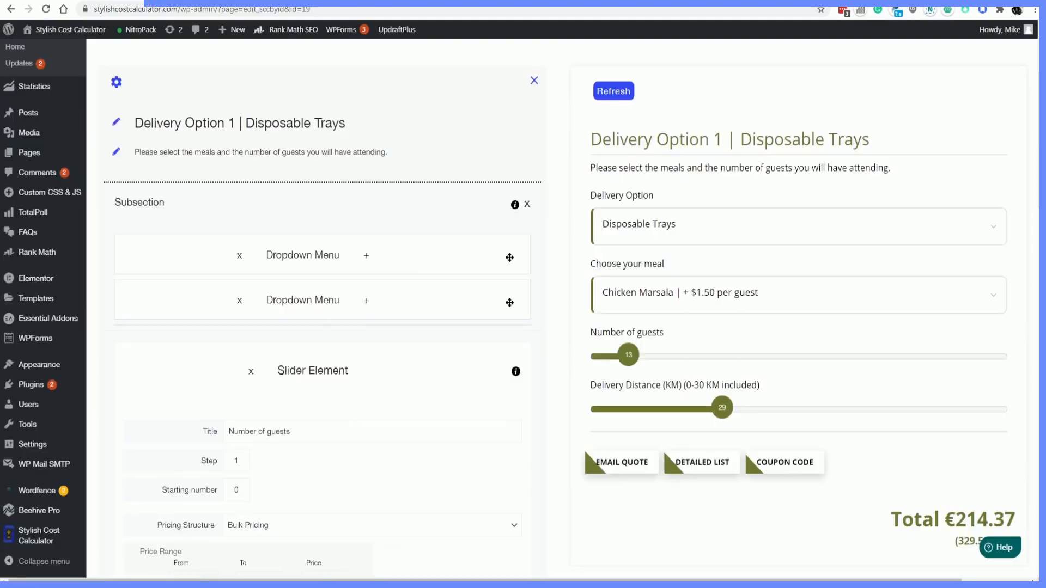
Review the calculator's elements from the Number of guests price ranges through to the payment and save options.
mouse_move(37, 543)
scroll(388, 409, "down", 4)
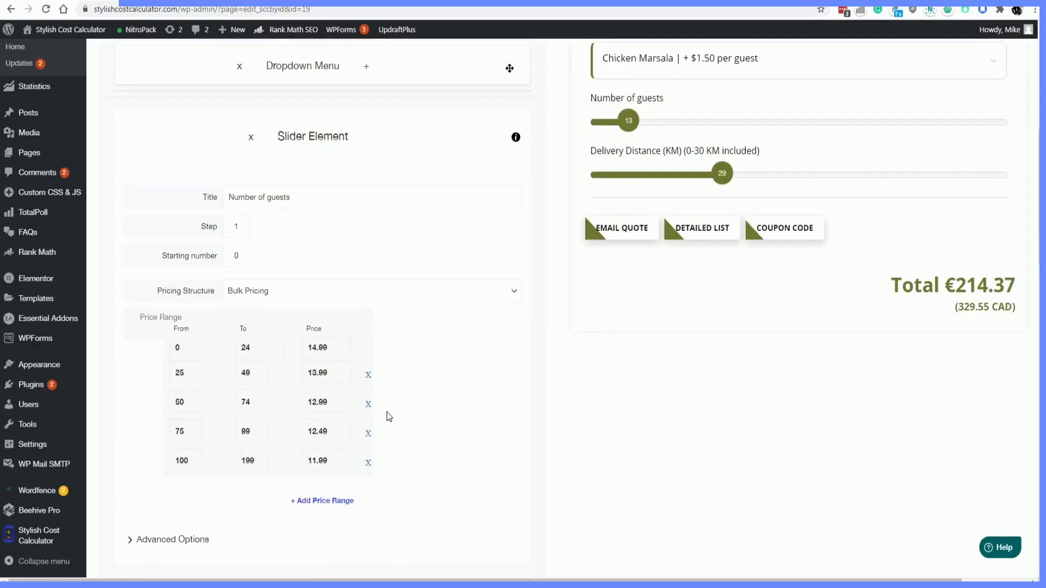
scroll(387, 412, "down", 4)
scroll(398, 408, "up", 4)
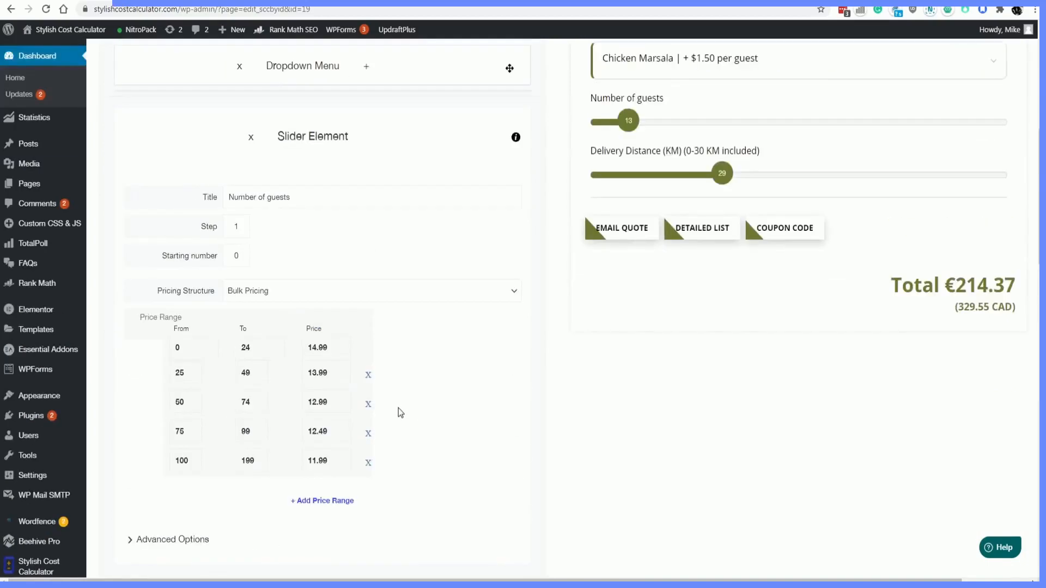
scroll(397, 407, "up", 3)
scroll(443, 392, "down", 4)
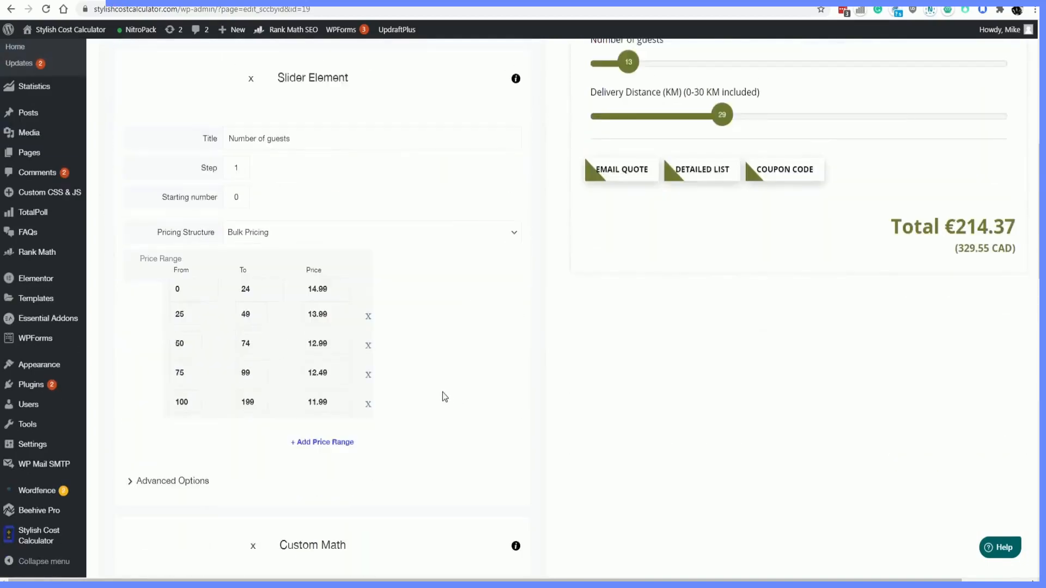
scroll(443, 392, "down", 18)
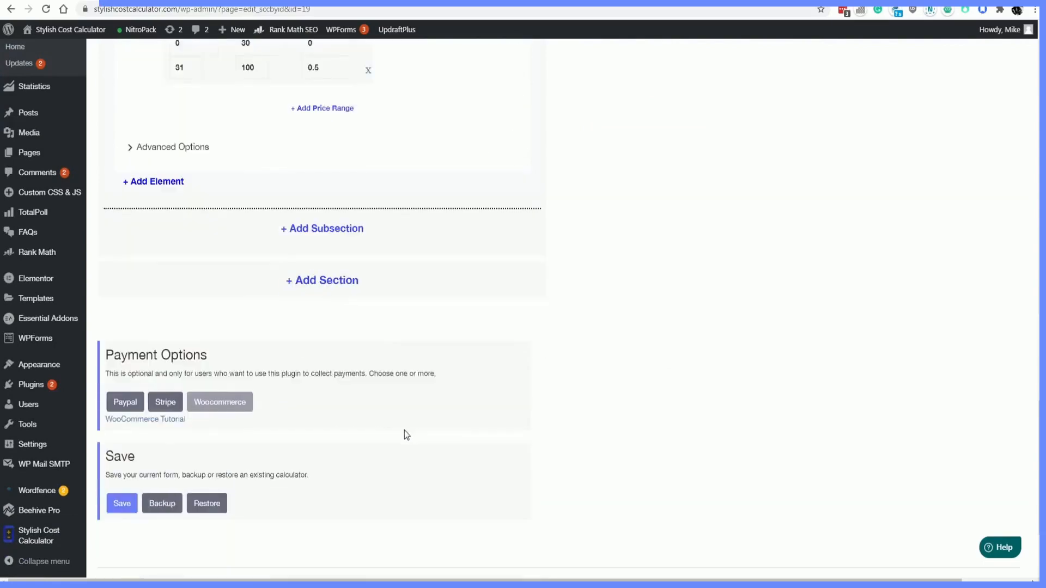
Add a Simple Button element to the subsection containing the Delivery Distance slider.
scroll(404, 431, "up", 5)
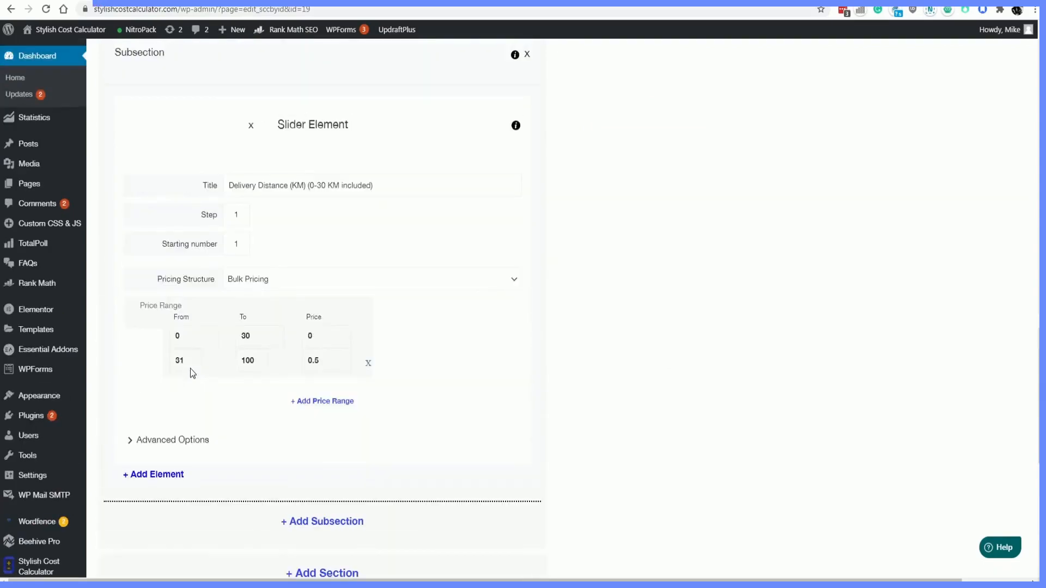
scroll(191, 368, "down", 1)
left_click(164, 420)
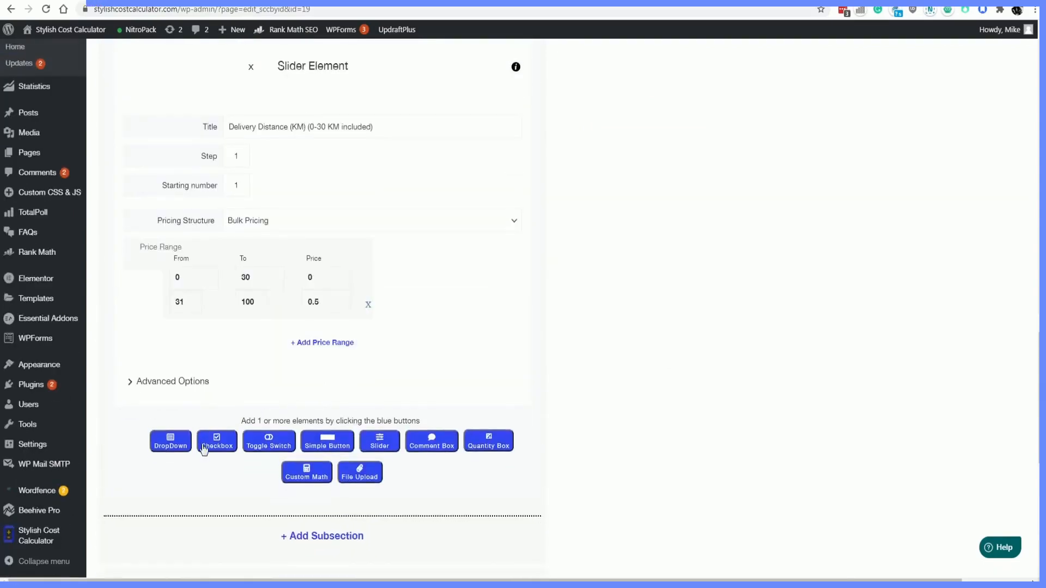
left_click(338, 448)
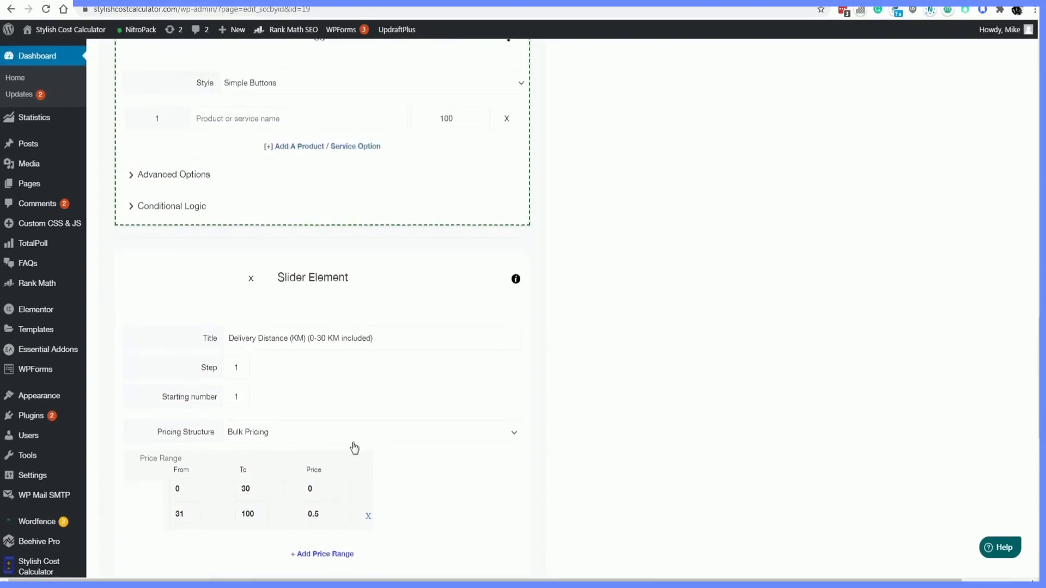
Copy the item name Chairs from the Add Supplies Costs list in the FreshBooks catering article and return to the calculator editor.
scroll(347, 432, "up", 2)
left_click(256, 244)
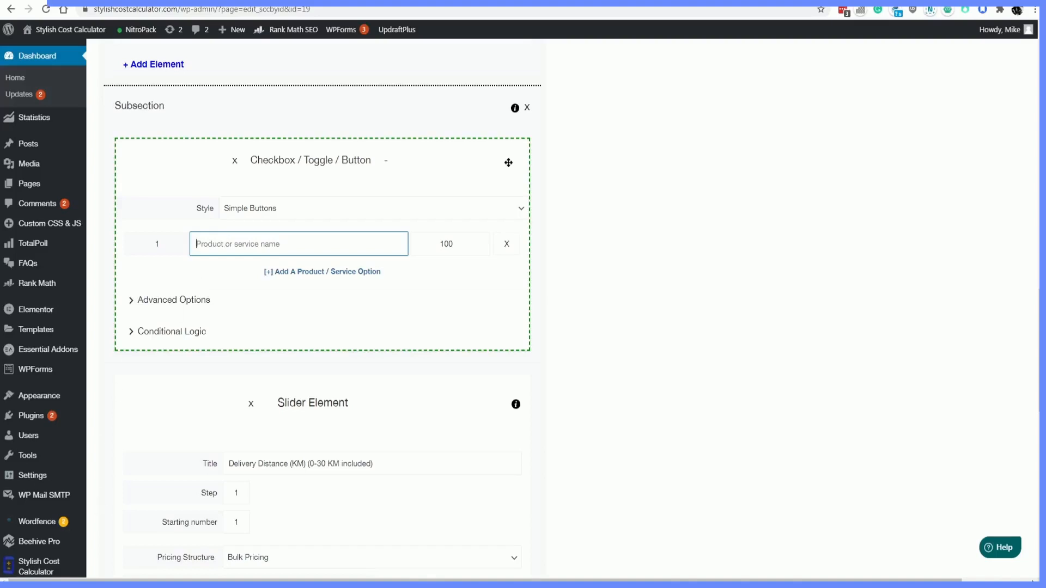
left_click(33, 585)
left_click_drag(369, 211, 520, 213)
left_click(427, 417)
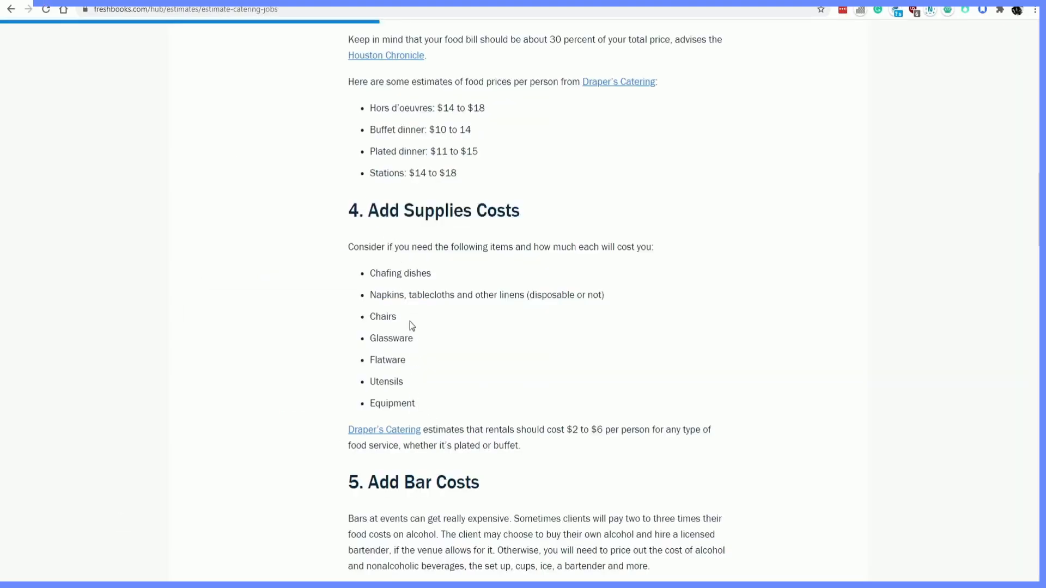
left_click_drag(433, 276, 369, 301)
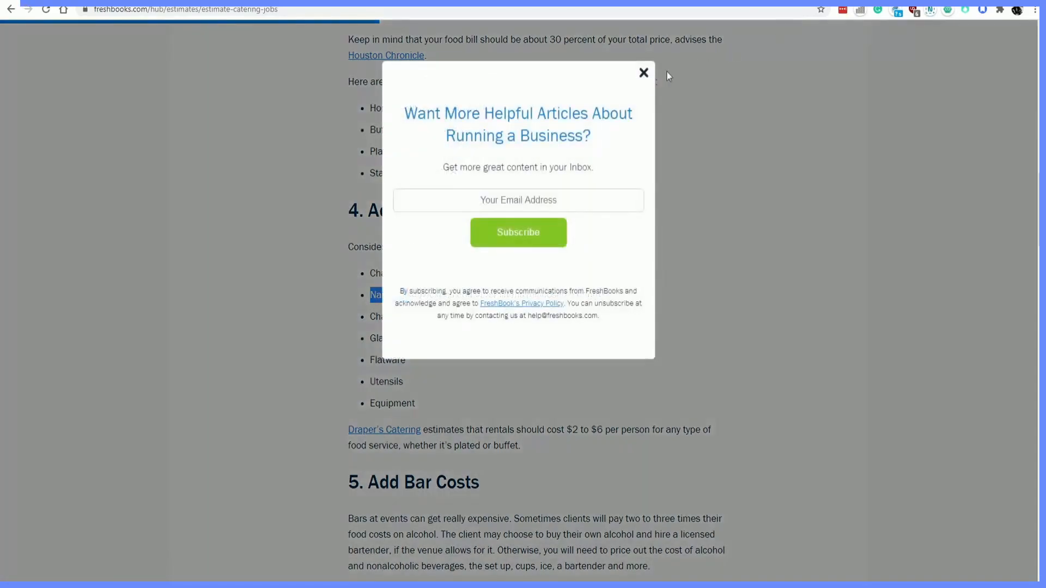
left_click(643, 72)
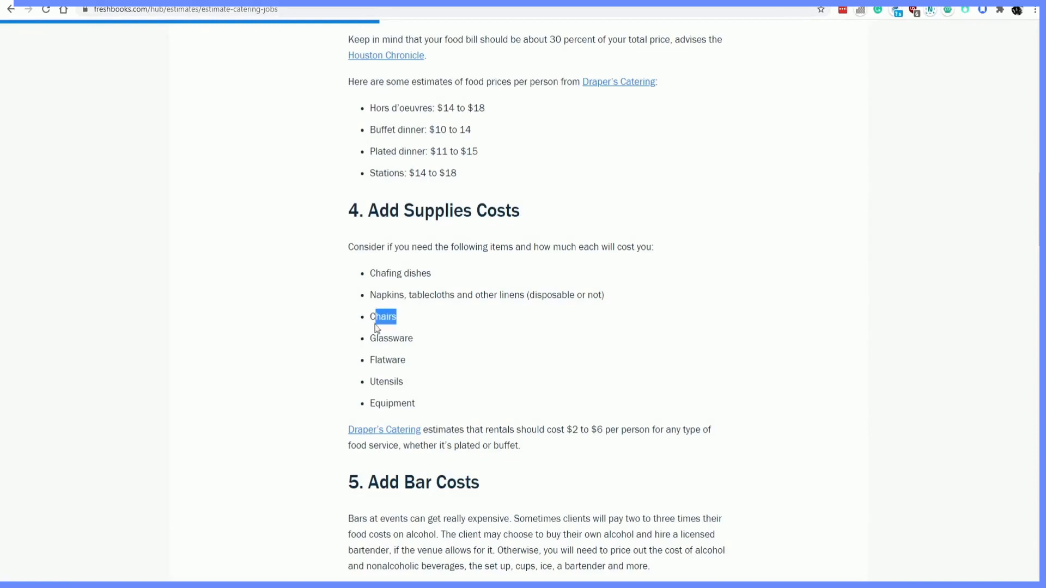
left_click_drag(376, 329, 369, 320)
left_click(738, 1)
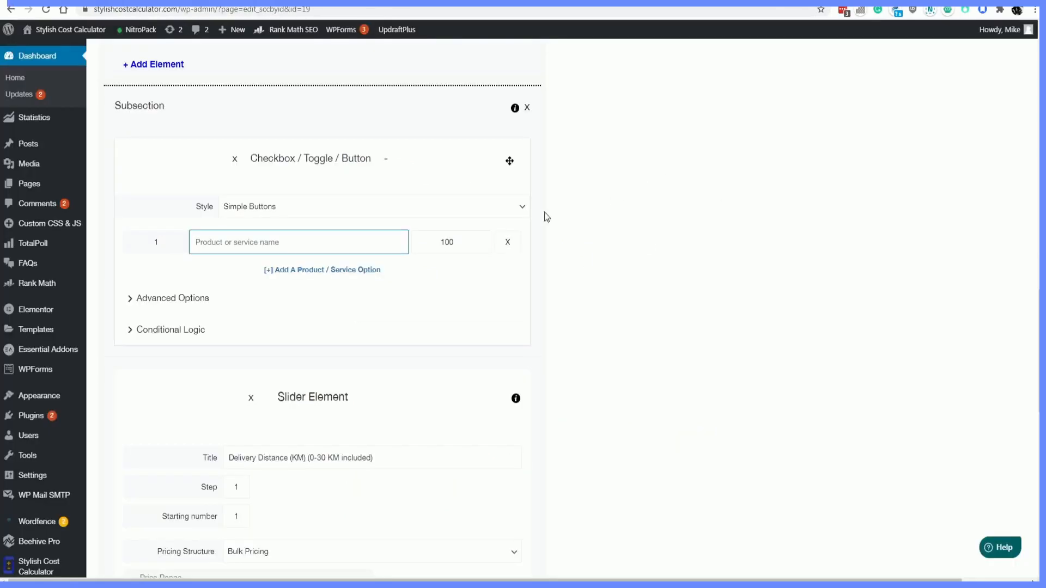
Delete the subsection that holds the Delivery Distance slider and the blank Simple Buttons element.
scroll(477, 241, "up", 1)
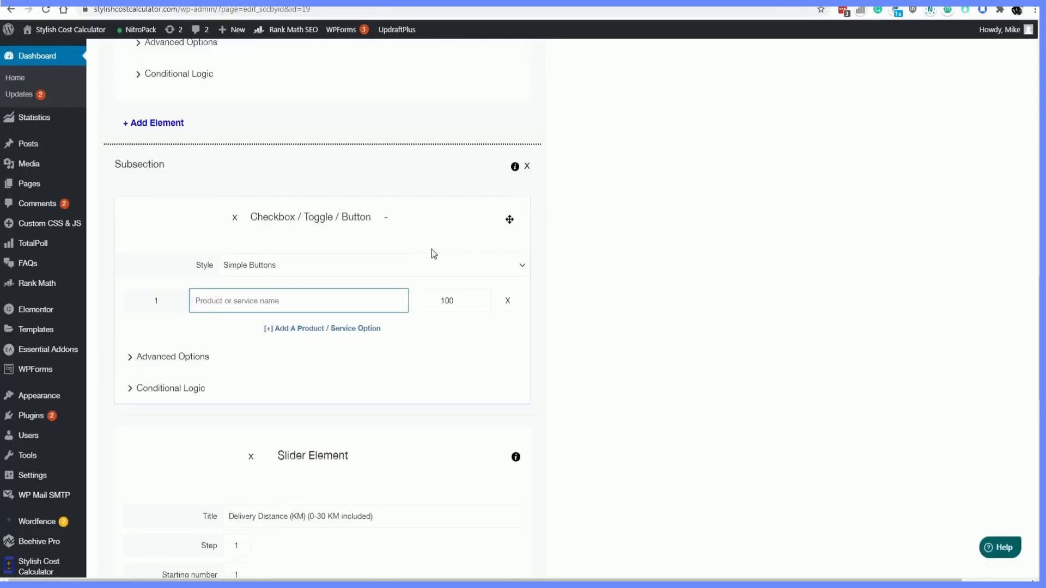
left_click(527, 166)
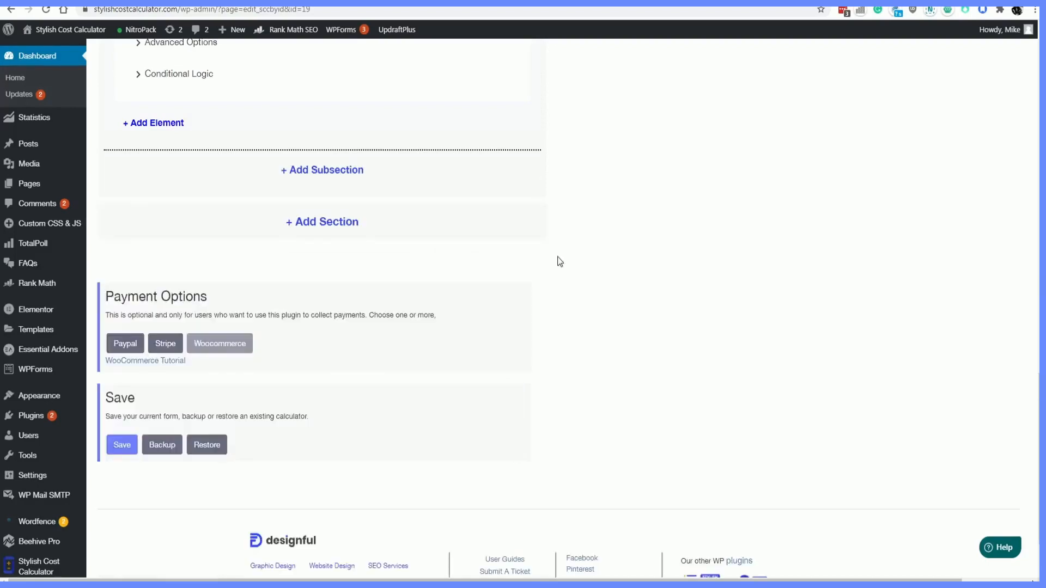
Add a Simple Button element to the subsection containing the Number of guests slider and the Chafting Trays Upgrade math.
scroll(511, 267, "up", 5)
scroll(512, 267, "up", 8)
scroll(479, 273, "down", 2)
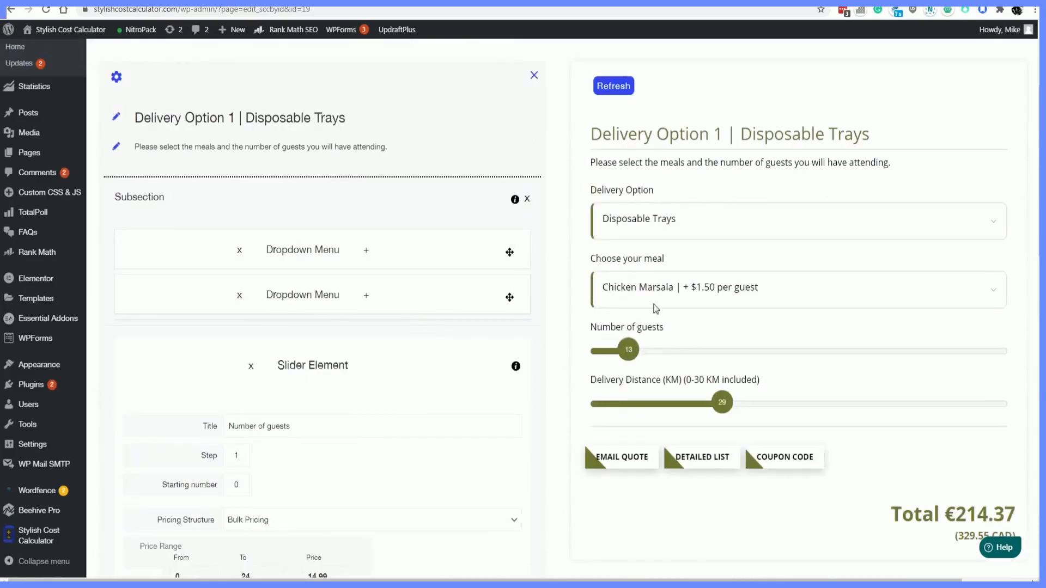
scroll(393, 310, "down", 1)
scroll(394, 310, "down", 1)
scroll(334, 303, "up", 3)
scroll(323, 343, "down", 10)
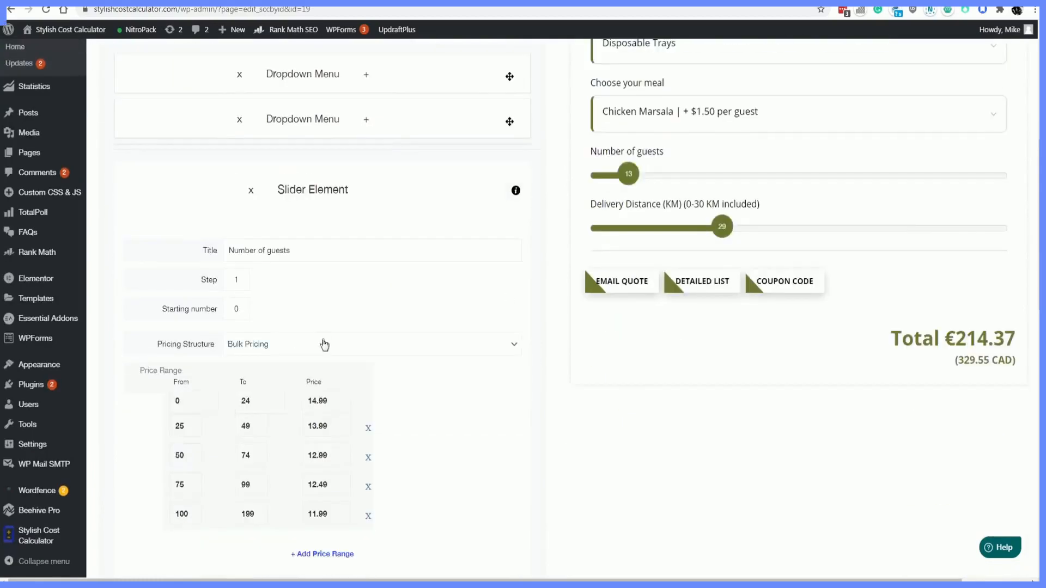
scroll(285, 385, "down", 1)
scroll(313, 236, "up", 5)
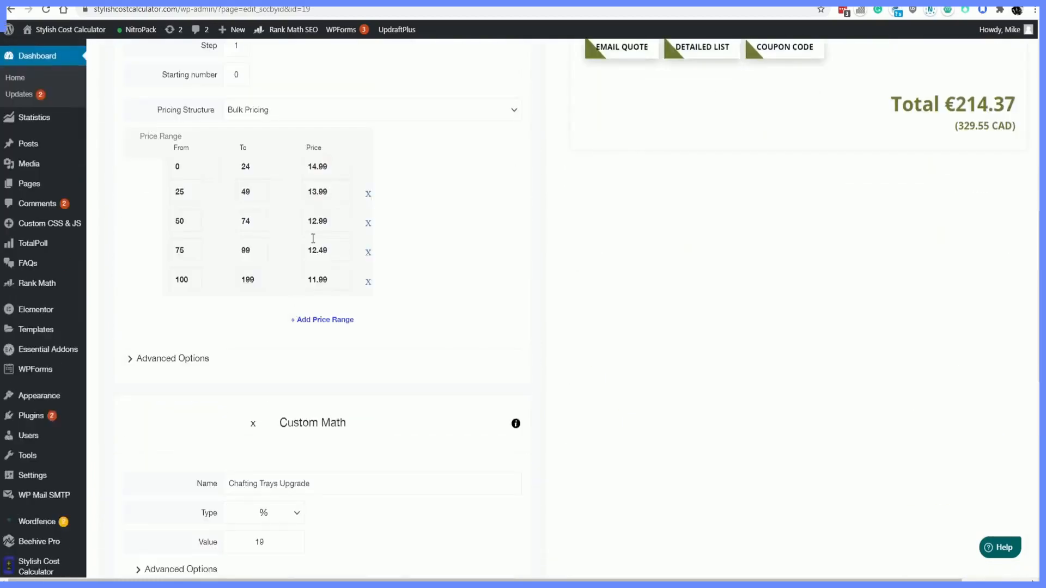
scroll(291, 371, "down", 4)
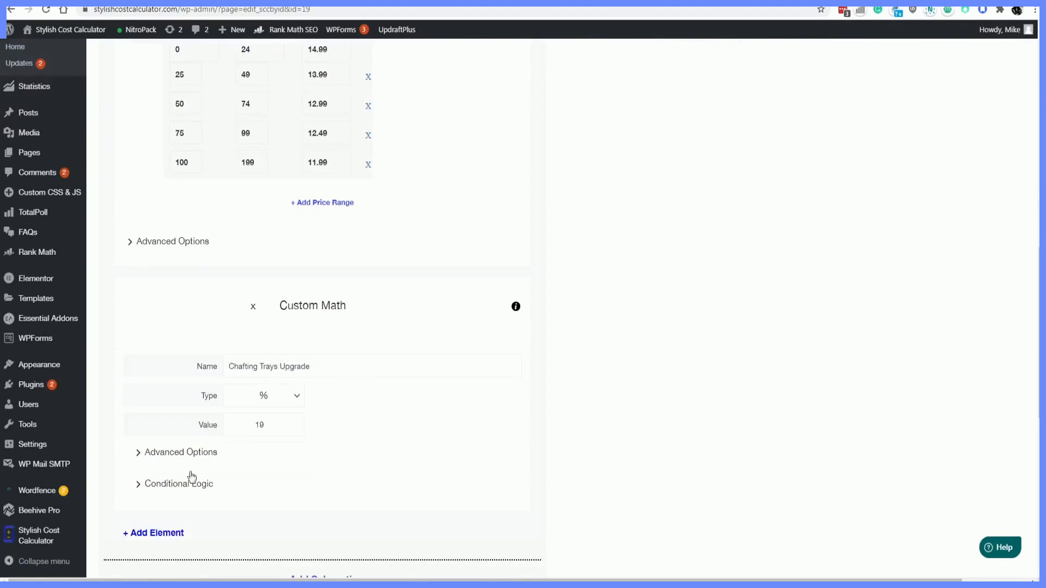
left_click(154, 532)
scroll(420, 321, "up", 2)
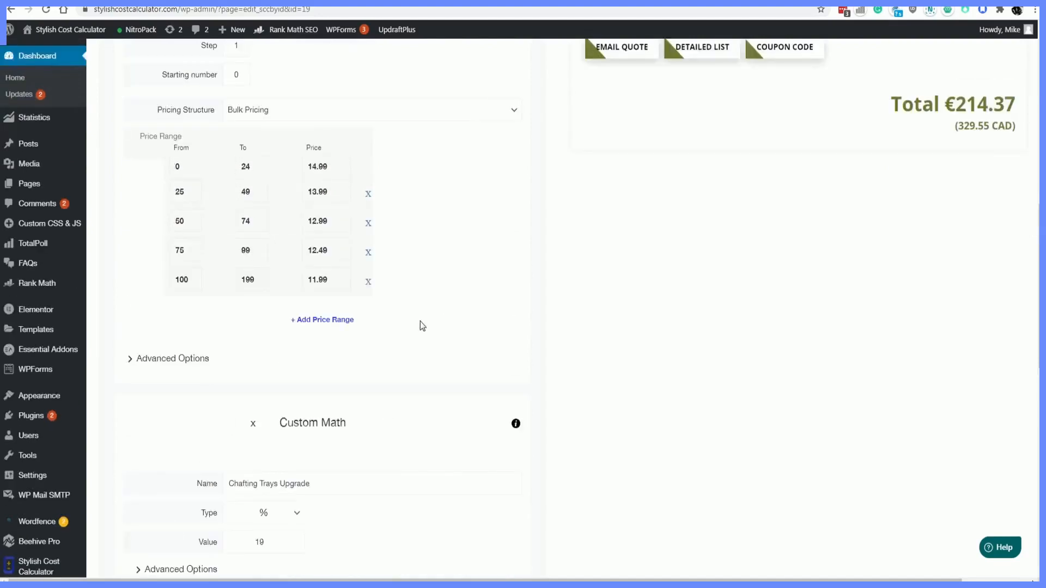
scroll(414, 332, "down", 2)
scroll(196, 512, "down", 2)
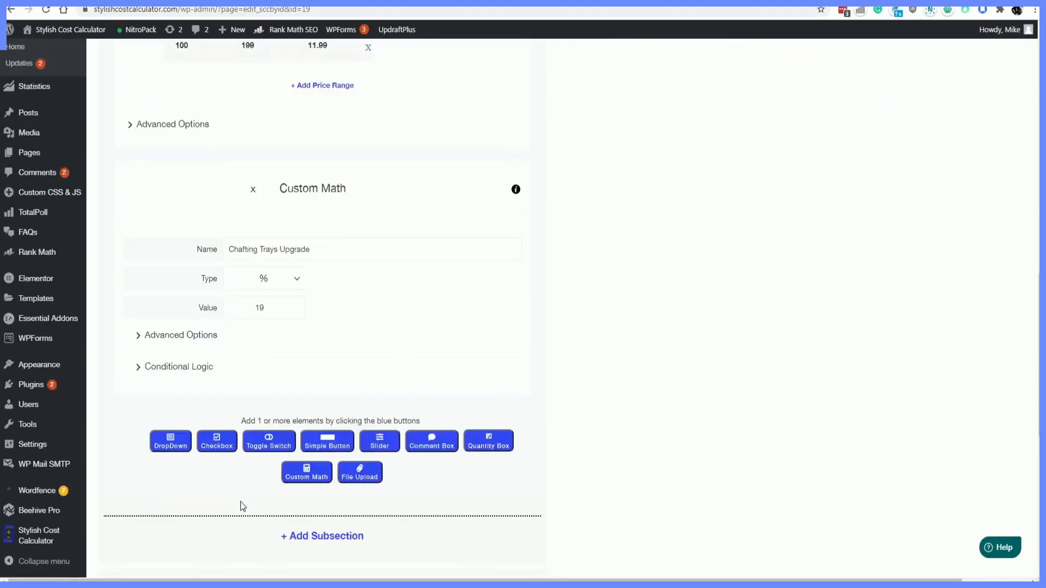
left_click(334, 448)
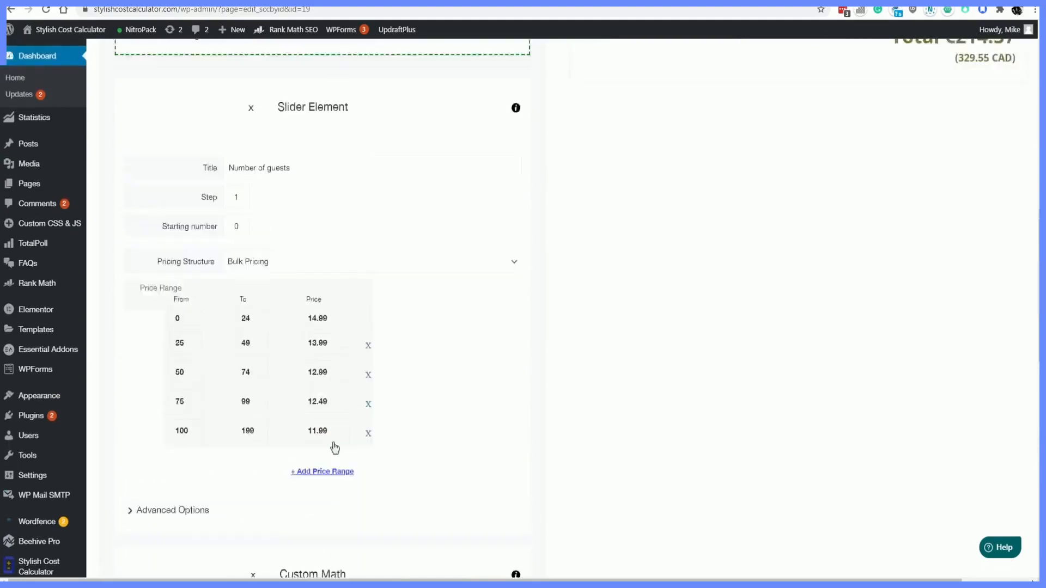
Add two more product options to the new button element and name the first option Chairs.
left_click(303, 329)
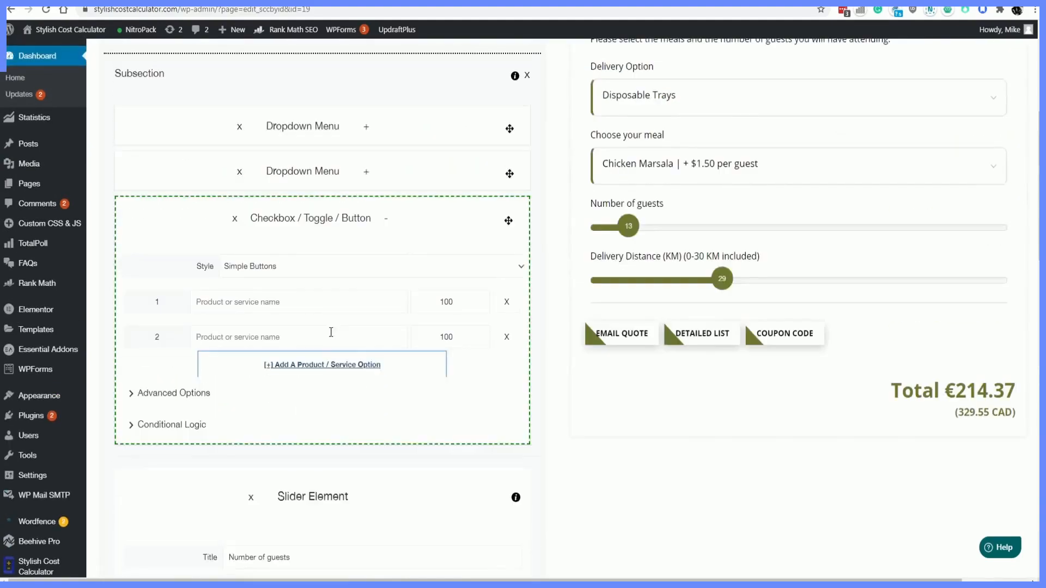
left_click(326, 364)
type("Chairs")
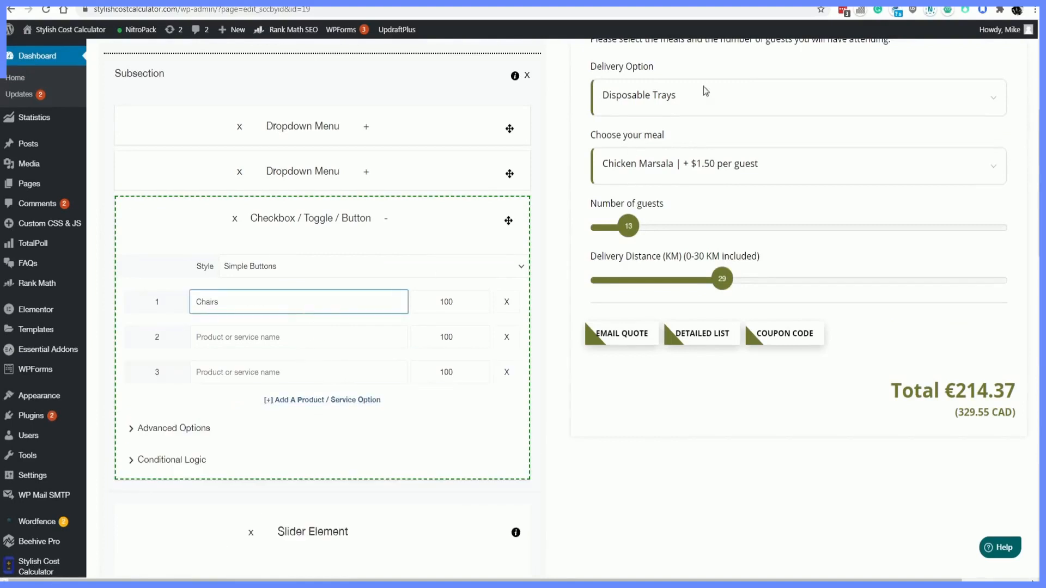
Name the second button option Glassware, copied from the article's supplies list.
key("ctrl+Tab")
left_click_drag(414, 338, 369, 339)
key("ctrl+c")
key("ctrl+Tab")
left_click(286, 336)
key("ctrl+v")
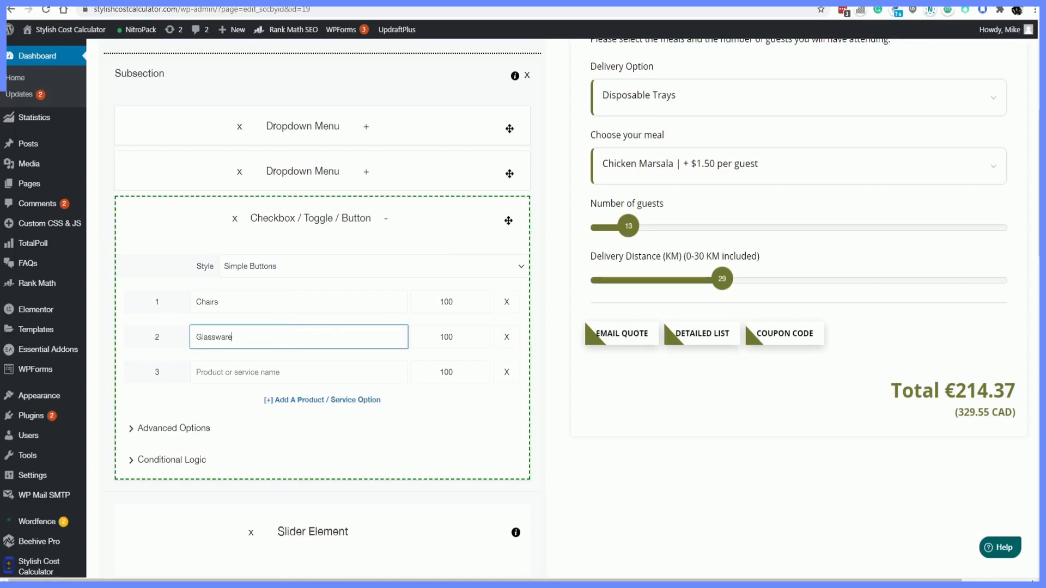
Name the third button option Utensils, copied from the article's supplies list.
key("ctrl+Tab")
left_click_drag(422, 359, 370, 360)
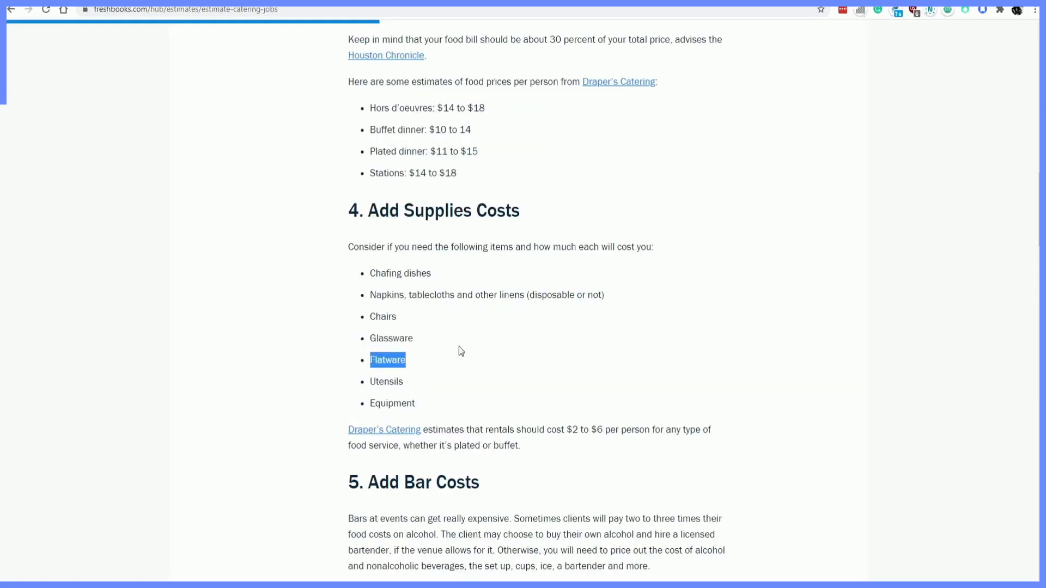
left_click_drag(407, 381, 359, 385)
key("ctrl+c")
key("ctrl+Tab")
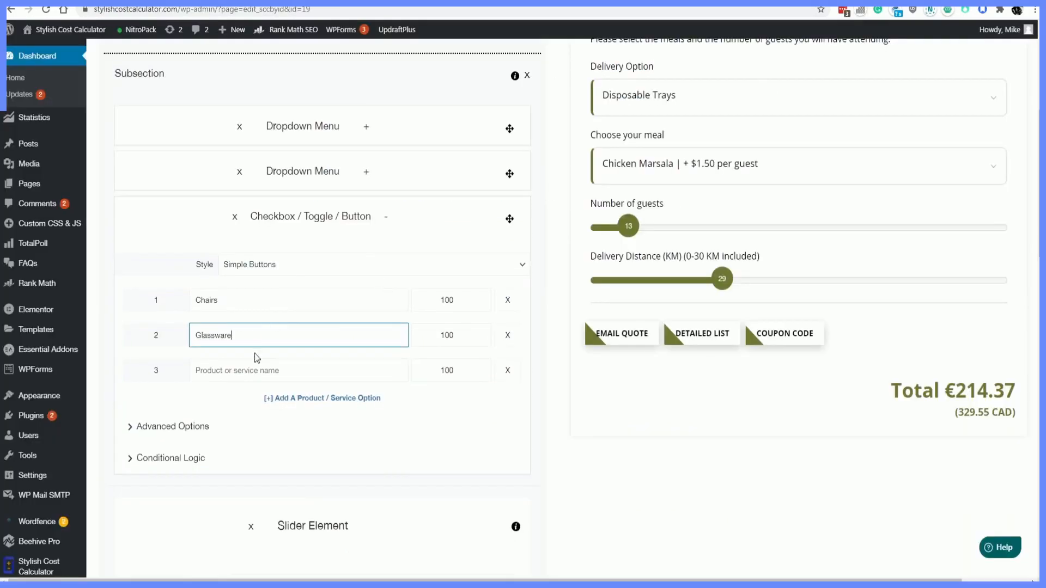
left_click(257, 368)
key("ctrl+v")
Add a fourth button option named "Napkins, tablecloths and other linens", copied from the article's supplies list.
key("ctrl+Tab")
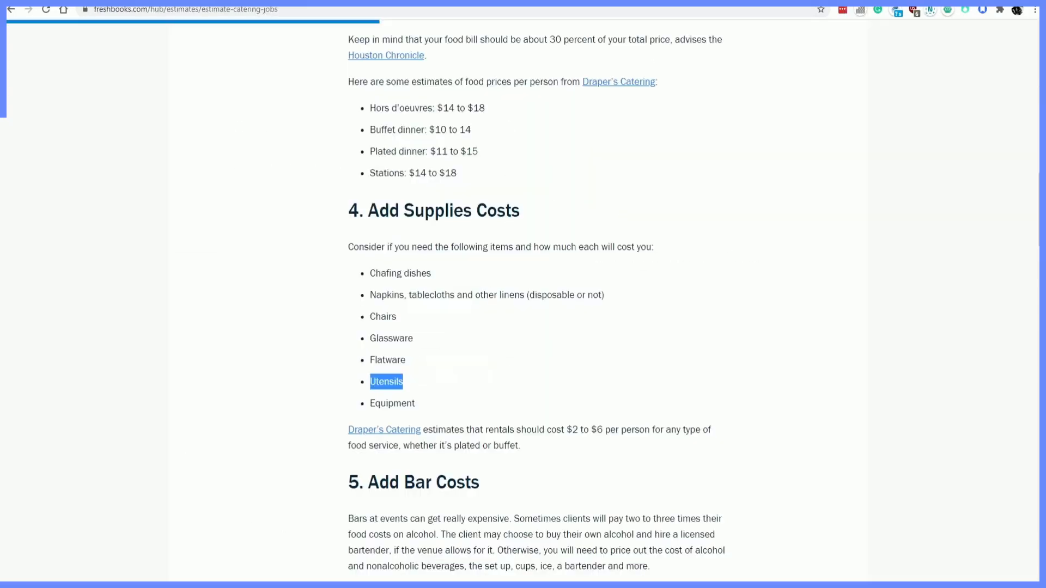
left_click_drag(415, 402, 370, 410)
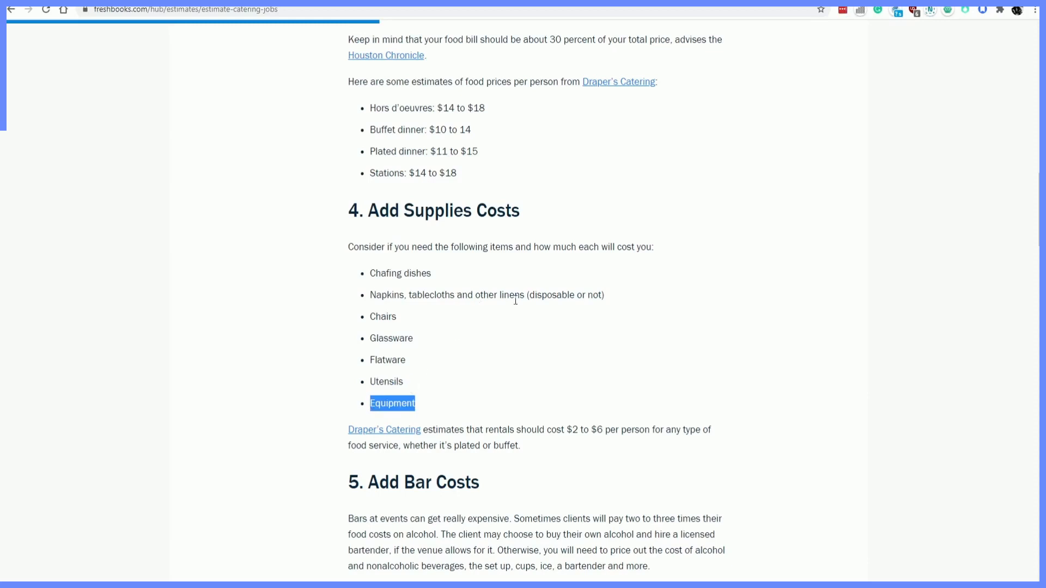
left_click_drag(417, 406, 522, 292)
left_click(394, 341)
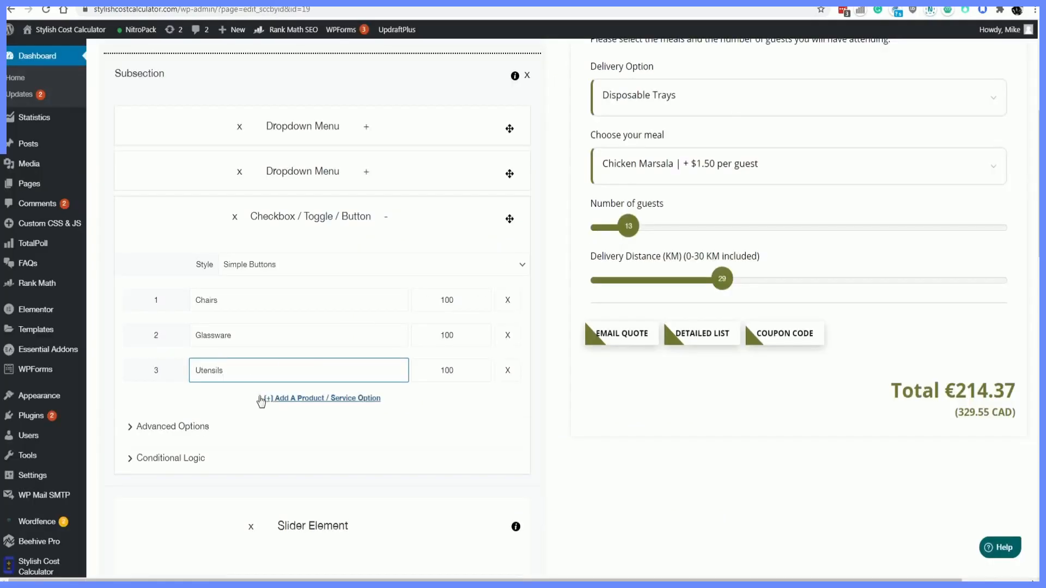
left_click(263, 398)
left_click(243, 406)
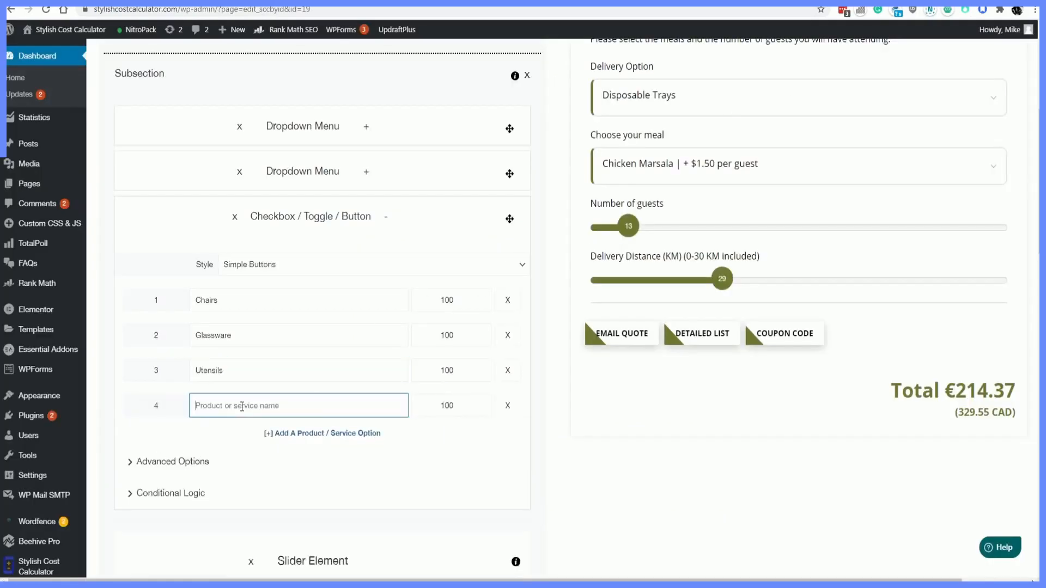
key("ctrl+v")
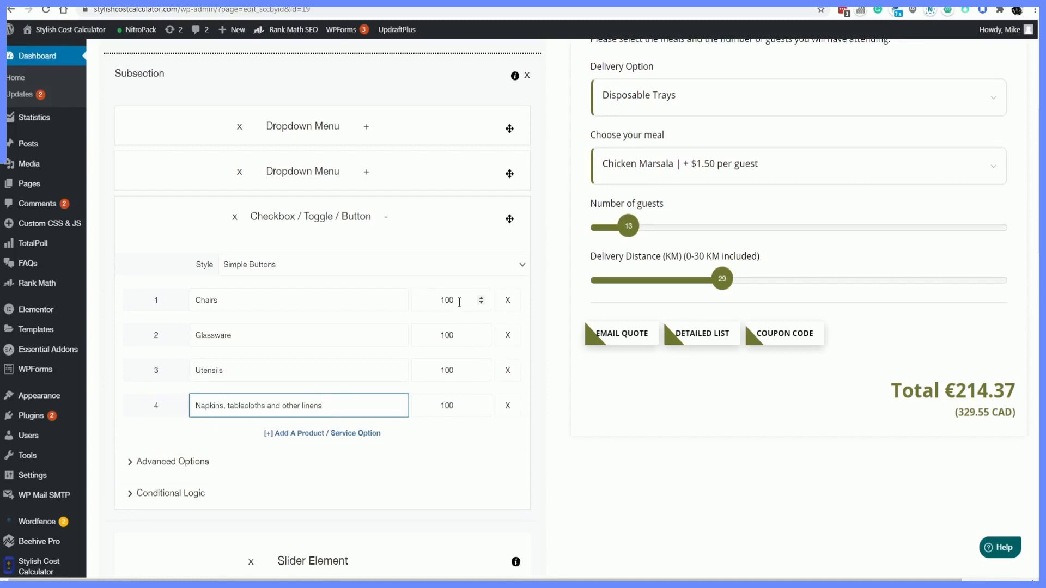
Set the option prices to 5 for Chairs, 2 for Glassware, 1 for Utensils and 2 for the napkins and linens.
double_click(458, 300)
type("5")
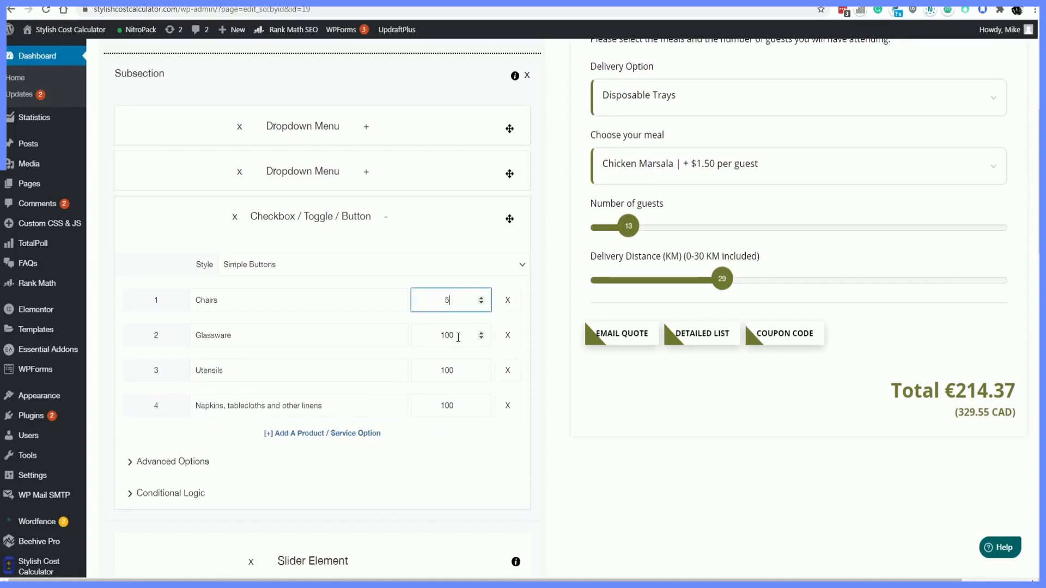
double_click(459, 336)
type("2")
double_click(454, 379)
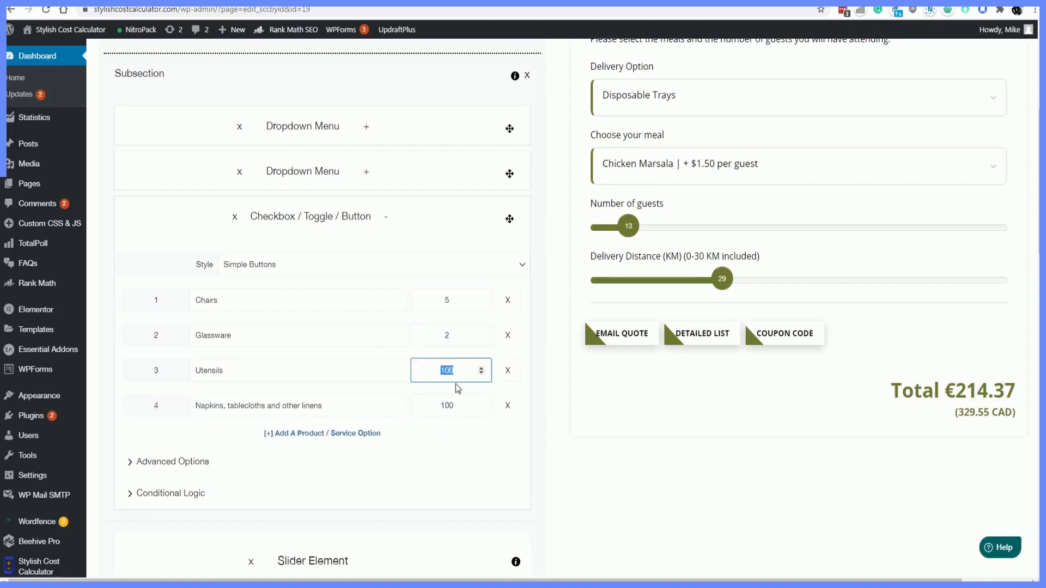
type("1")
double_click(460, 408)
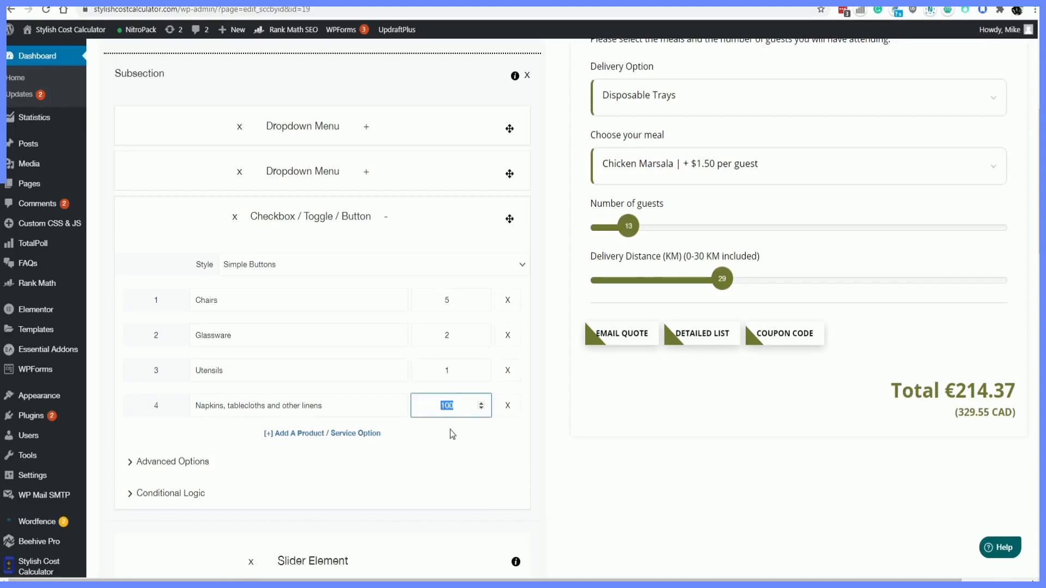
type("2")
Save the calculator and check the new supply buttons in the preview.
scroll(304, 455, "up", 5)
left_click(531, 131)
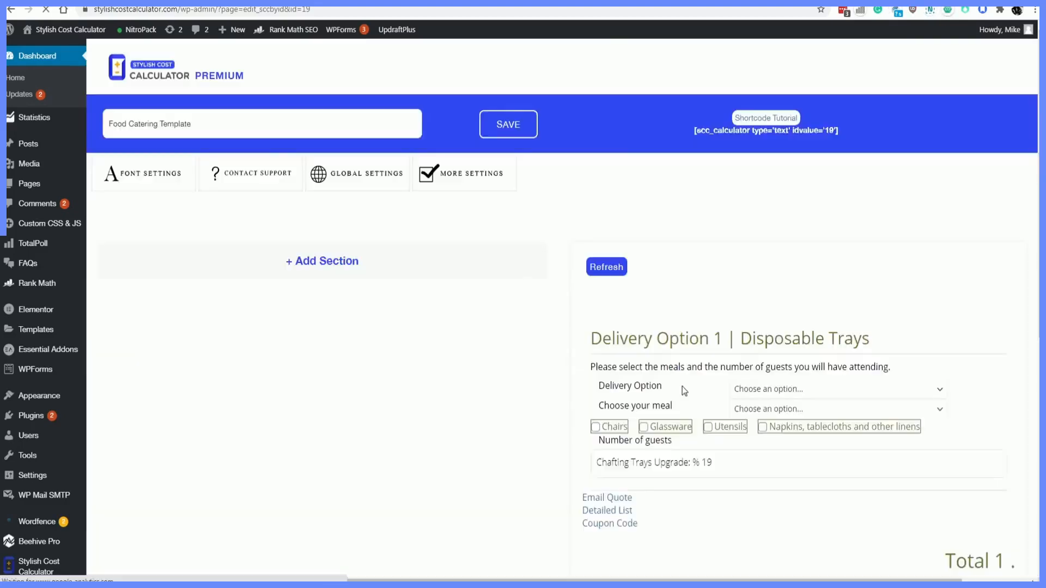
scroll(682, 387, "down", 4)
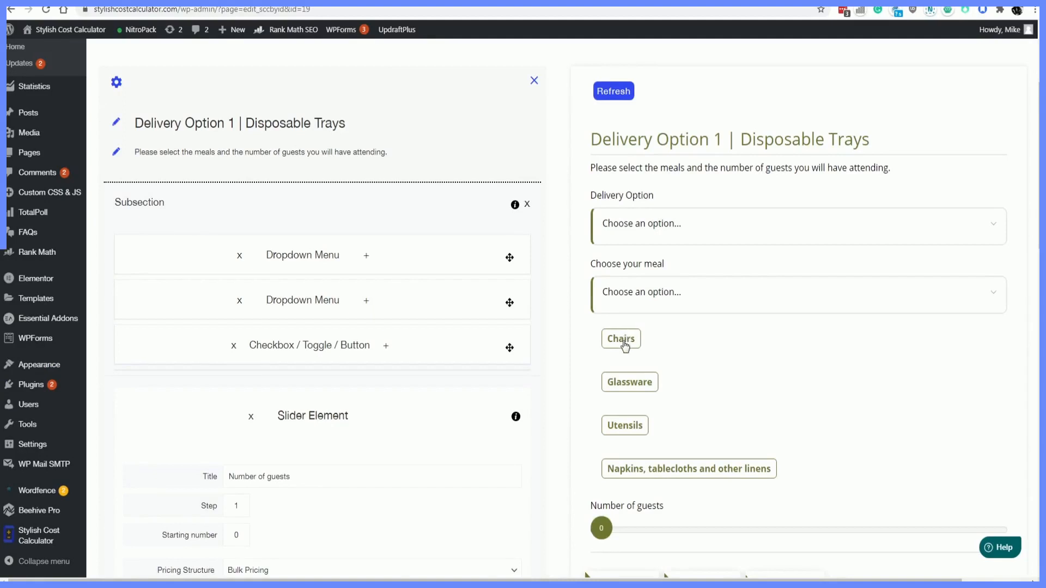
Examine the form field style choices in the calculator's frontend options and the layout of the supply buttons in the preview.
scroll(615, 348, "up", 2)
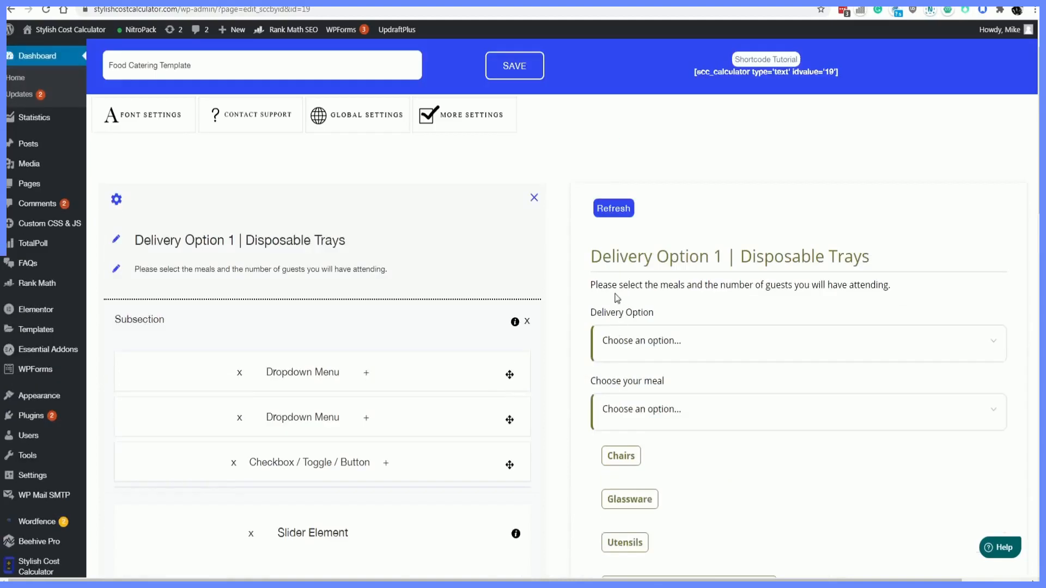
left_click(466, 124)
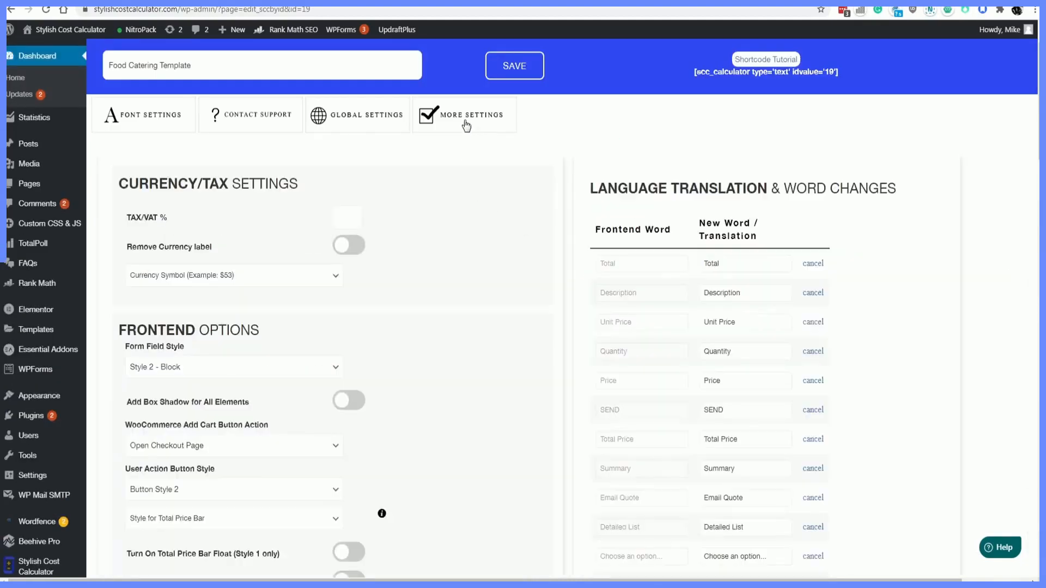
left_click(284, 360)
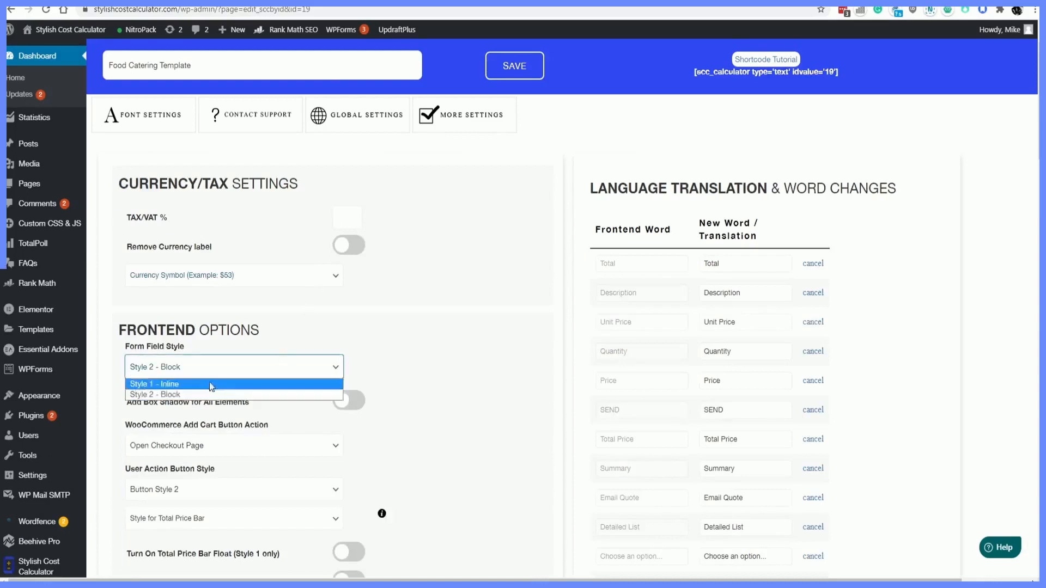
scroll(472, 367, "down", 15)
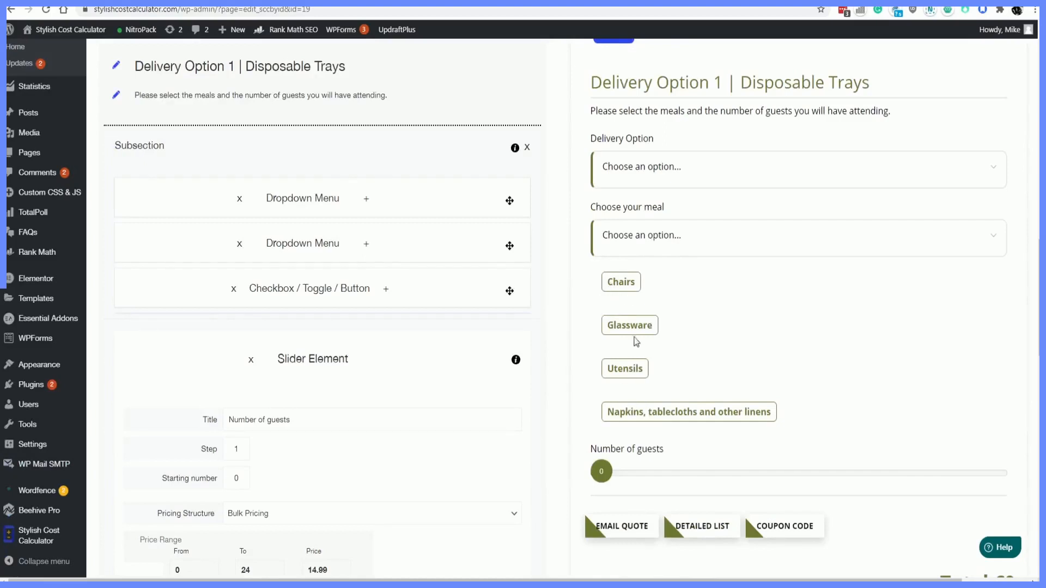
scroll(669, 410, "up", 8)
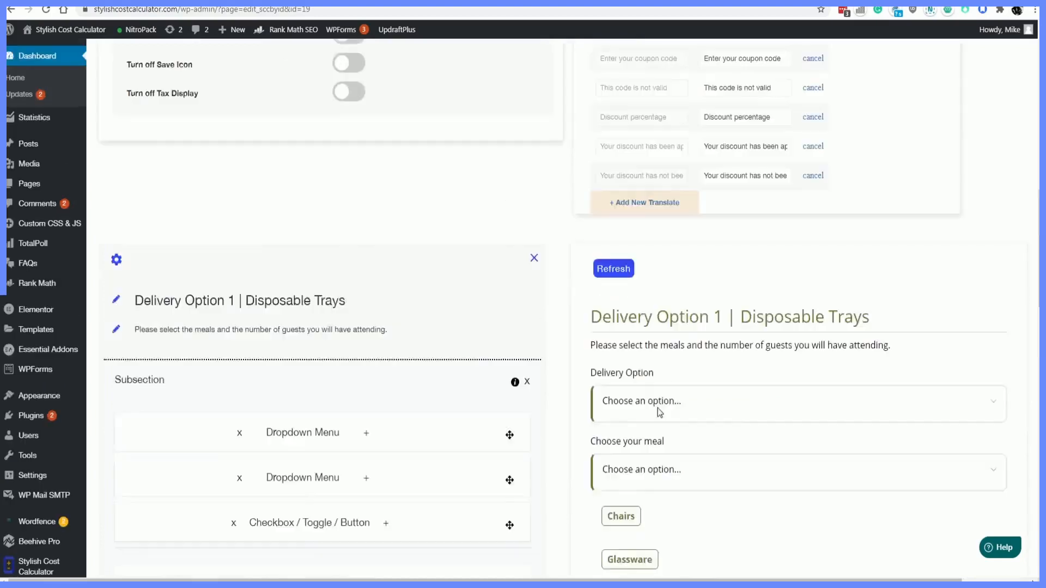
scroll(642, 403, "down", 8)
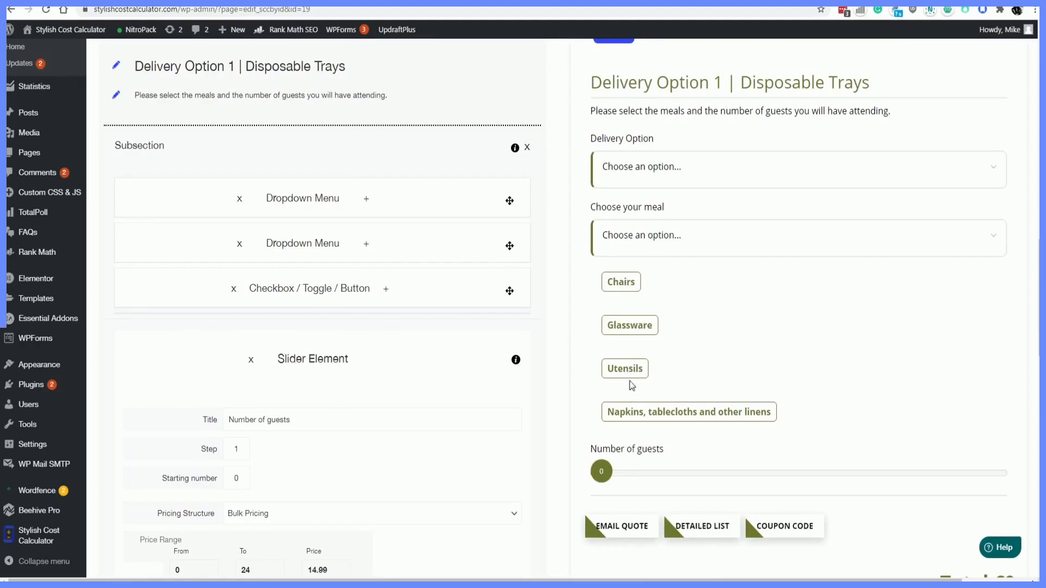
Examine the circle-checkbox supply options in the preview and the style choices available for the checkbox element.
scroll(490, 353, "up", 12)
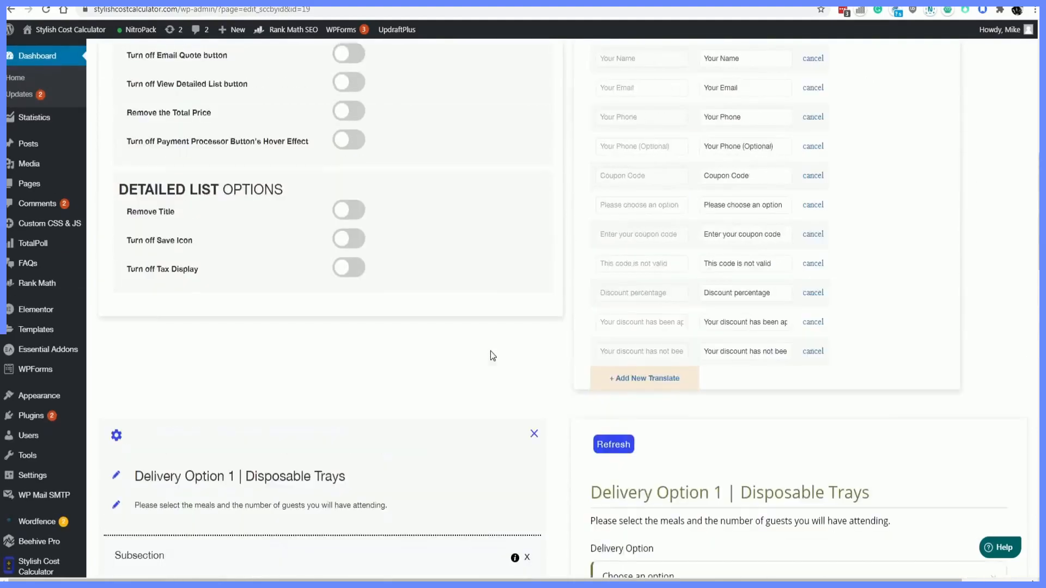
scroll(419, 404, "down", 12)
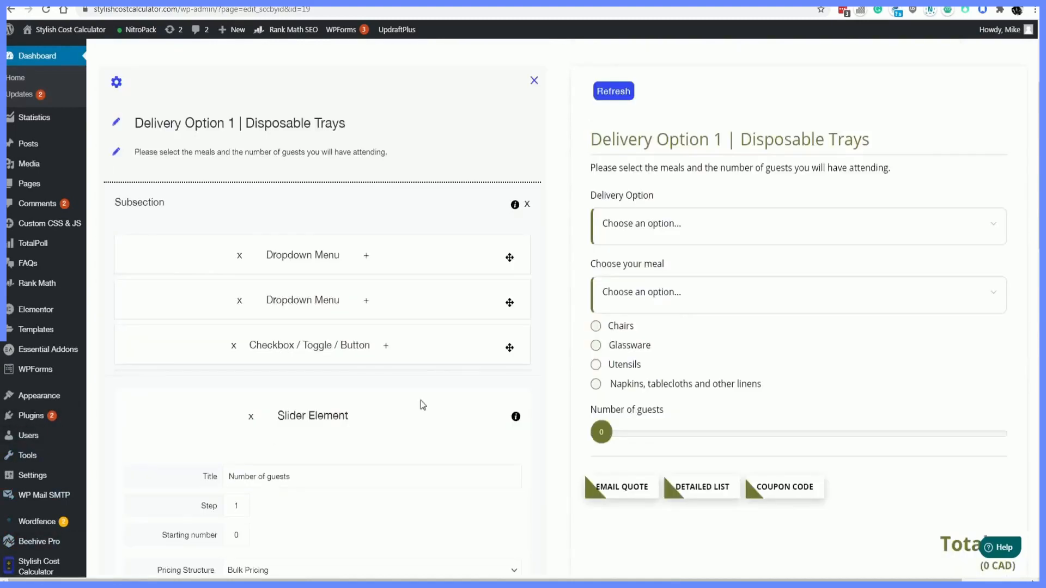
scroll(545, 298, "up", 1)
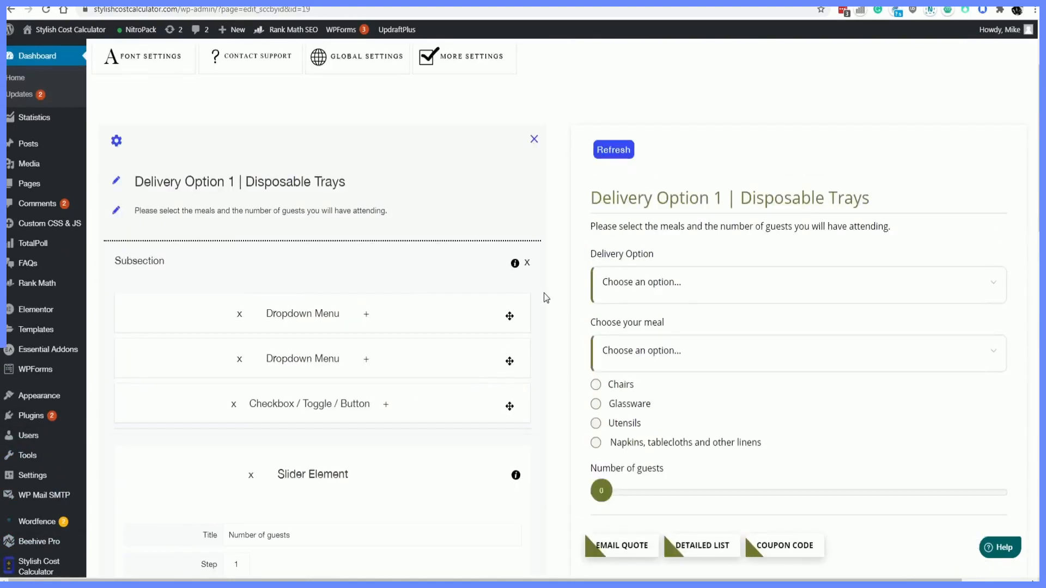
scroll(626, 261, "down", 4)
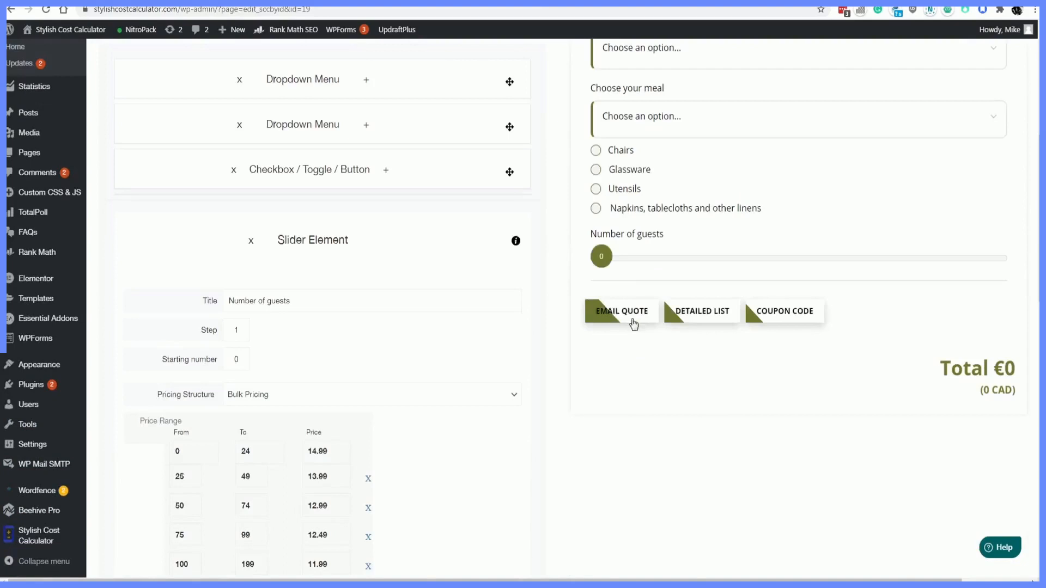
left_click(595, 155)
left_click(386, 170)
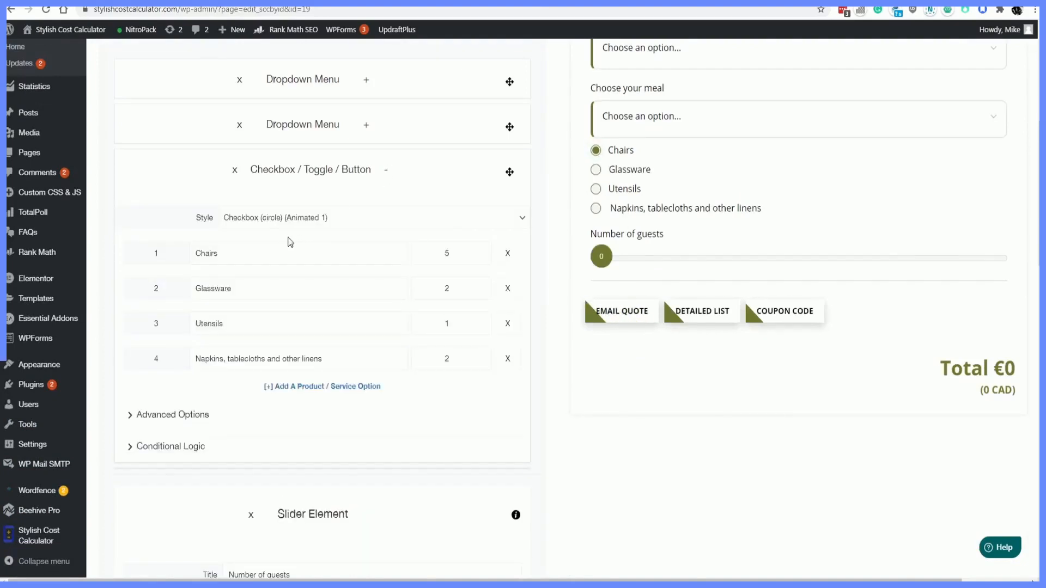
left_click(293, 215)
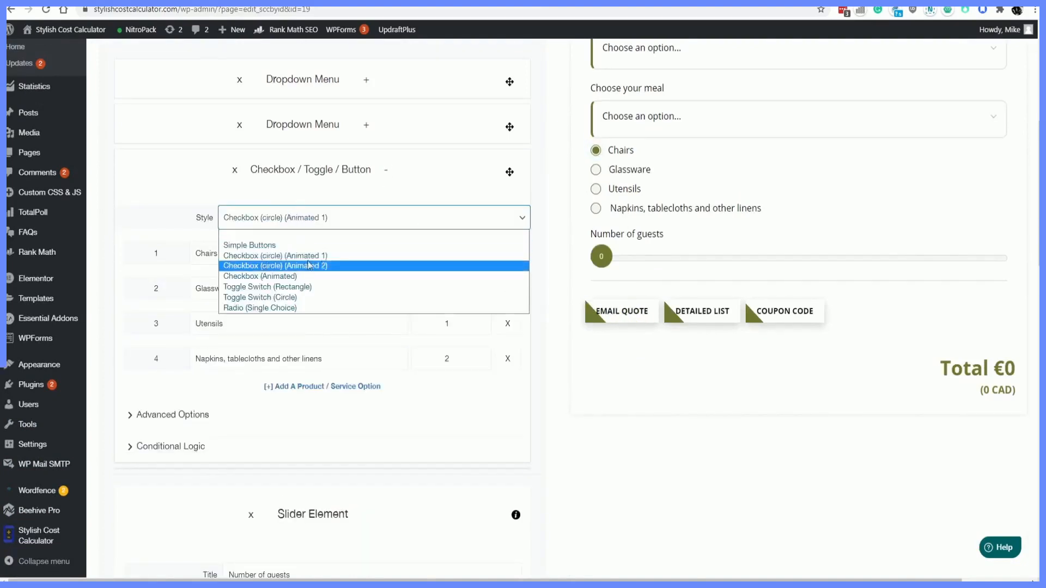
left_click(447, 194)
Test selecting and clearing the Glassware, Utensils and linens checkboxes in the calculator preview.
left_click(596, 169)
left_click(596, 189)
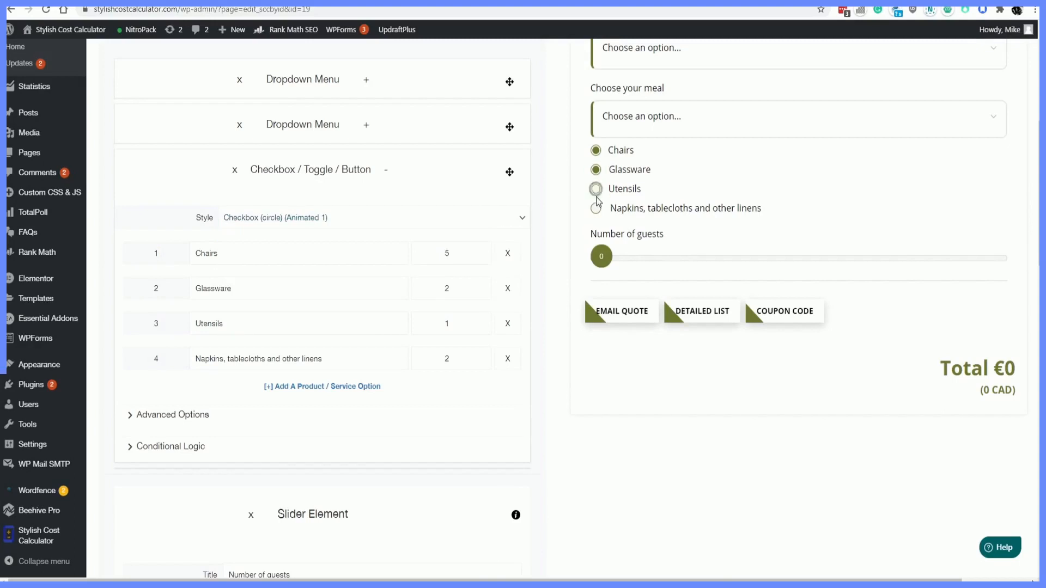
left_click(596, 209)
scroll(645, 269, "up", 1)
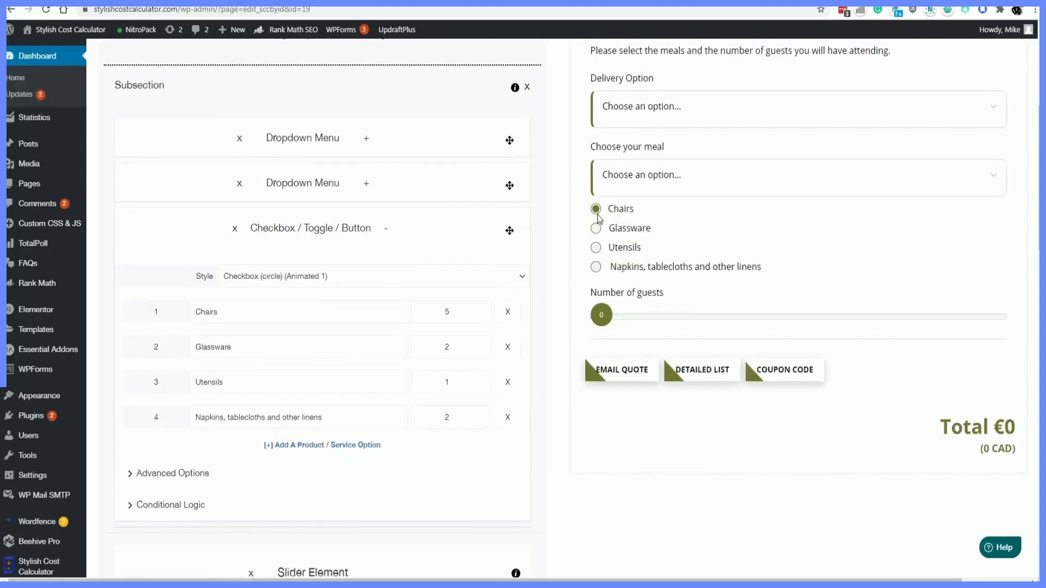
scroll(655, 279, "up", 1)
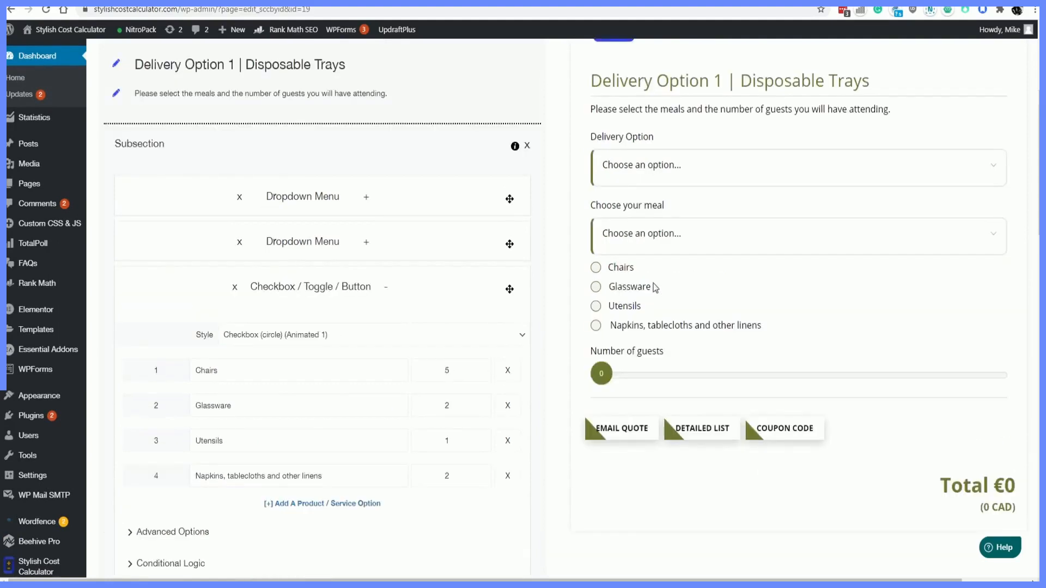
Fill in a test quote in the preview with Disposable Trays, Chicken Marsala, Chairs, Glassware and 39 guests.
left_click(630, 167)
left_click(640, 240)
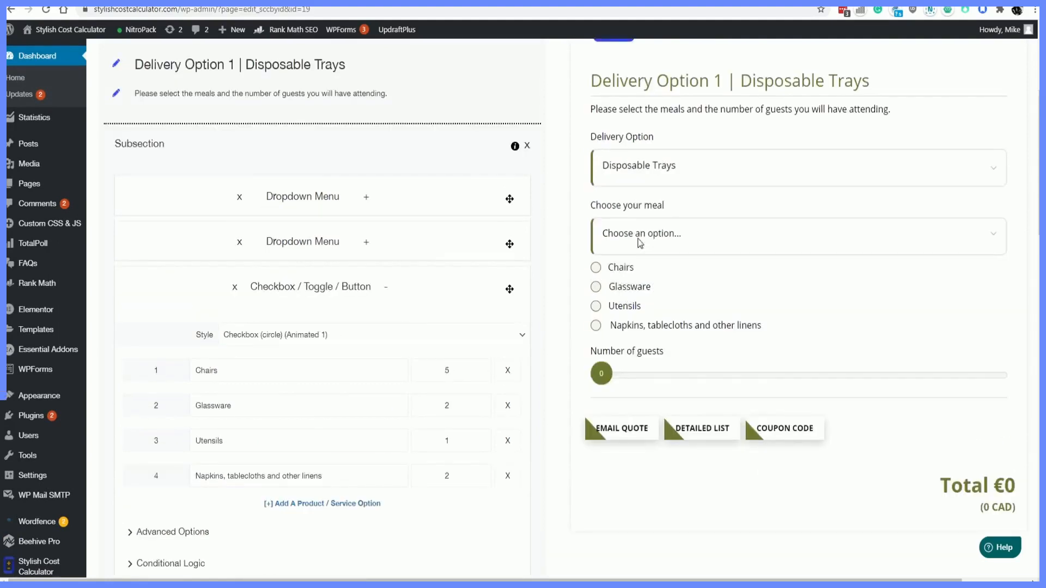
left_click(640, 242)
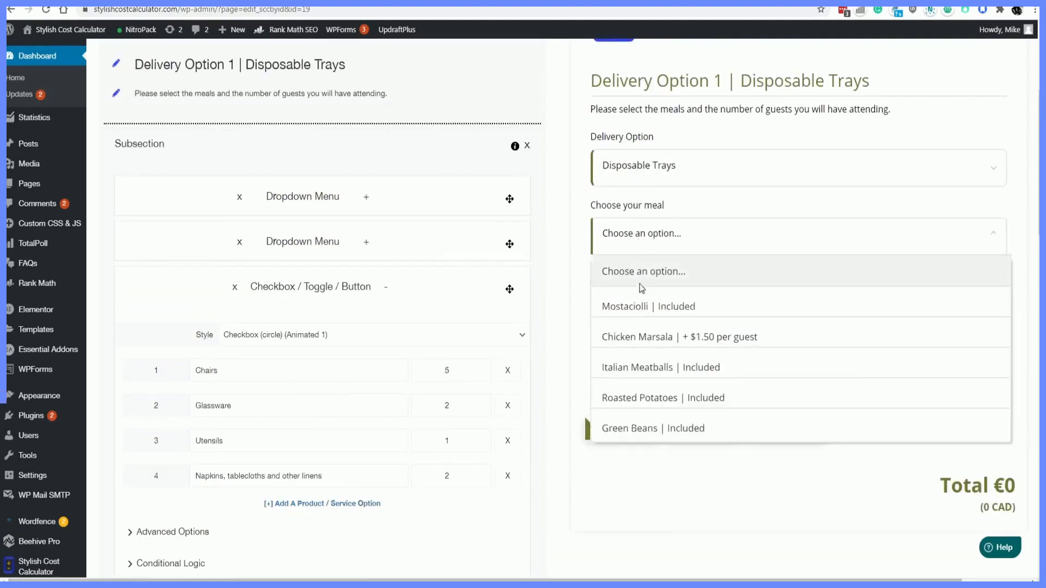
left_click(651, 338)
left_click(596, 268)
left_click(595, 287)
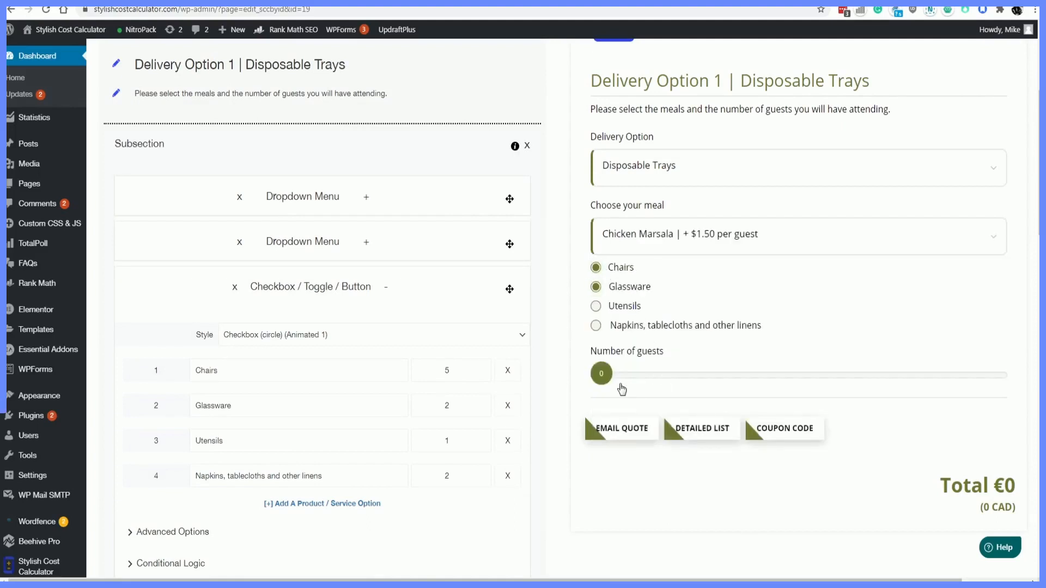
left_click_drag(621, 389, 674, 381)
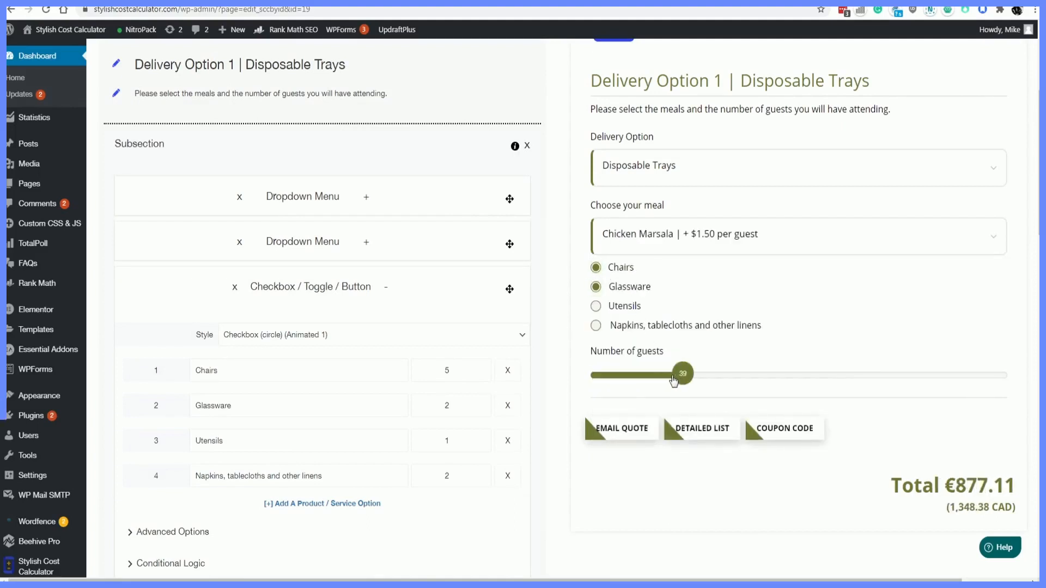
View the quote's detailed list, and look over the name, email and phone fields of the email quote form.
left_click(714, 428)
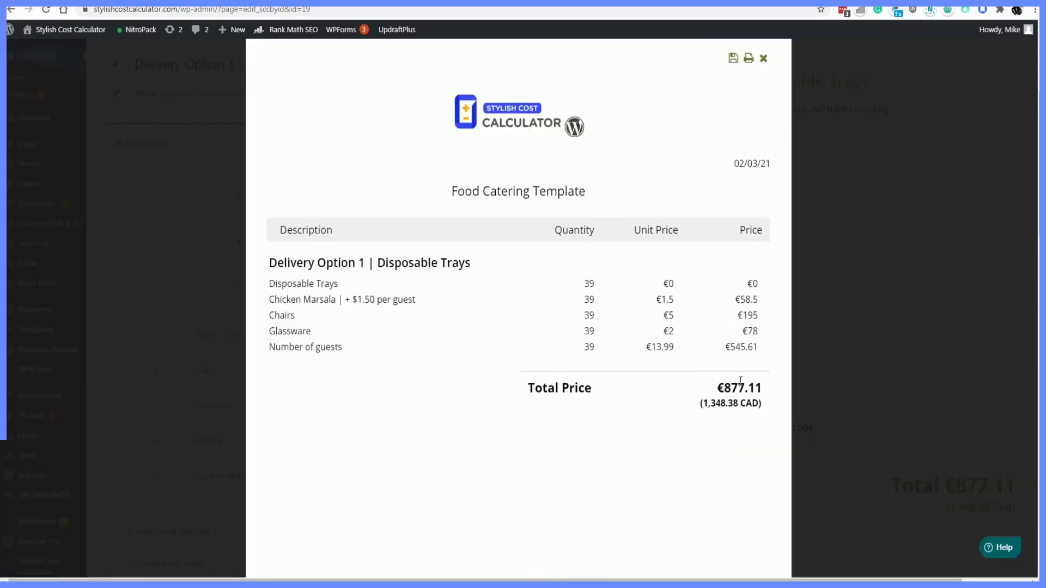
left_click(763, 58)
left_click(612, 428)
left_click(483, 229)
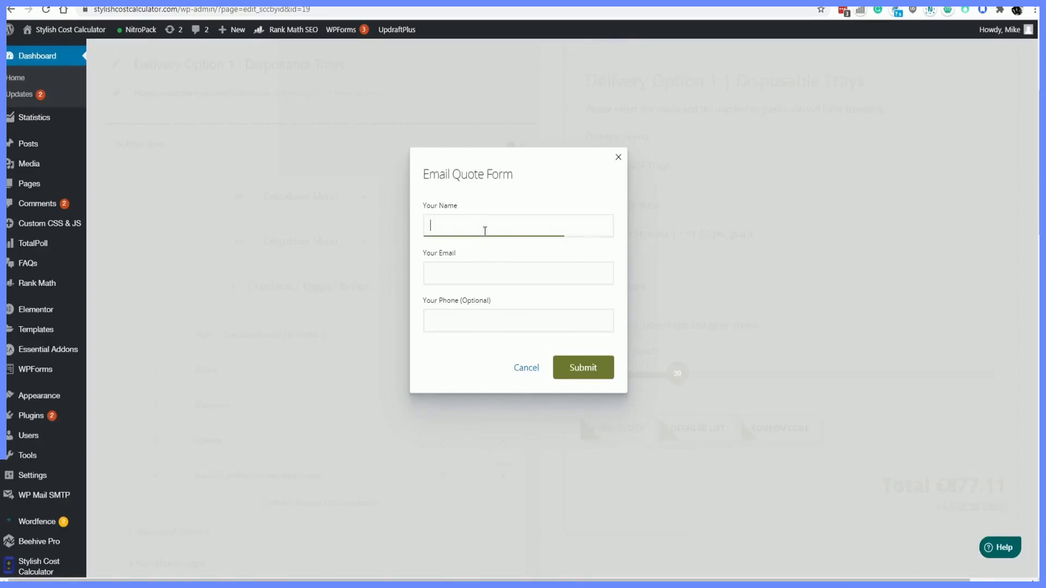
left_click(488, 277)
left_click(481, 321)
left_click(618, 157)
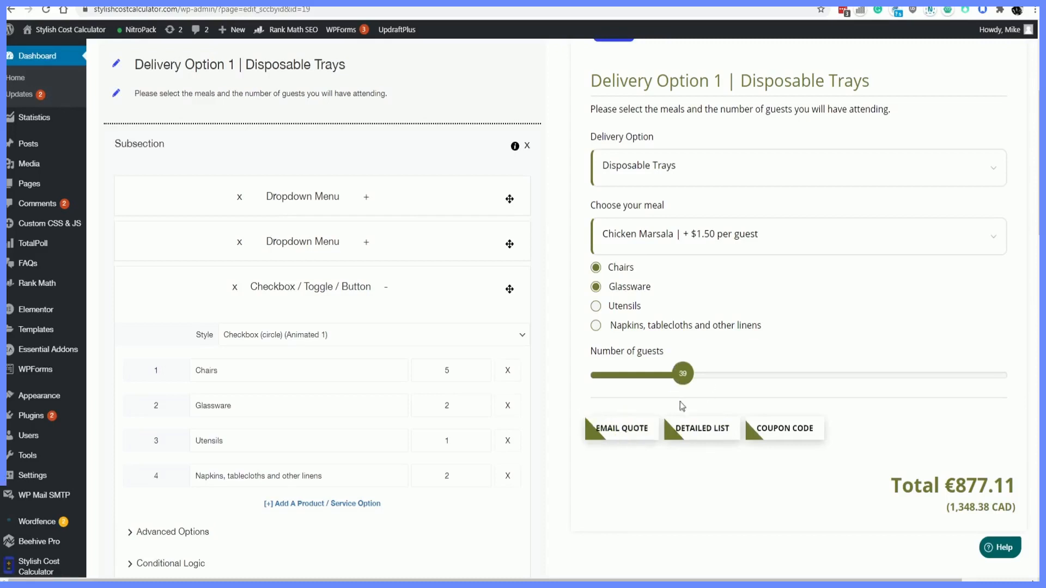
Review the line items in the detailed list again and recheck the email quote form, closing both.
left_click(695, 433)
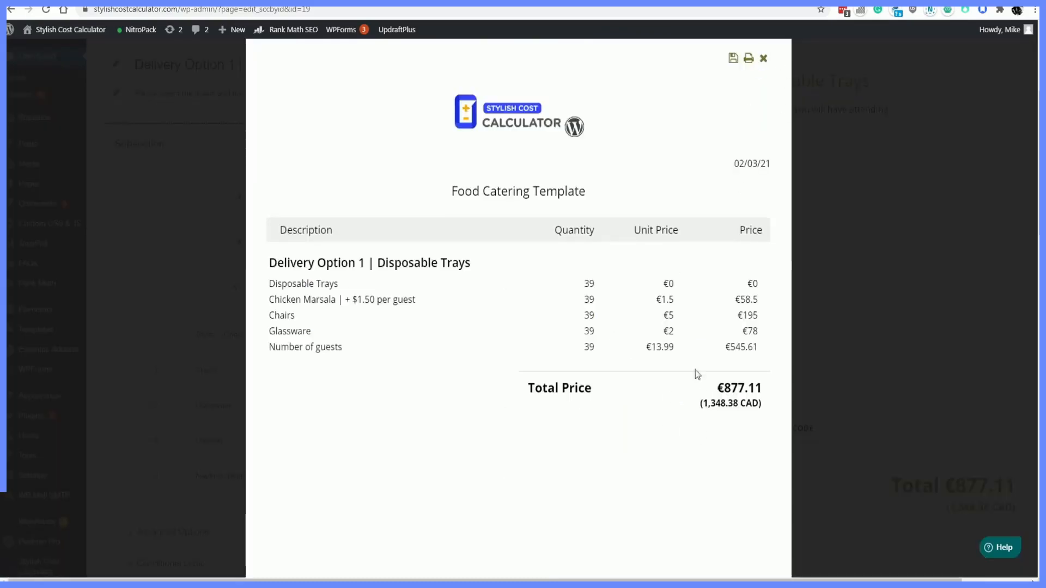
left_click_drag(695, 371, 317, 283)
left_click(666, 145)
left_click(763, 62)
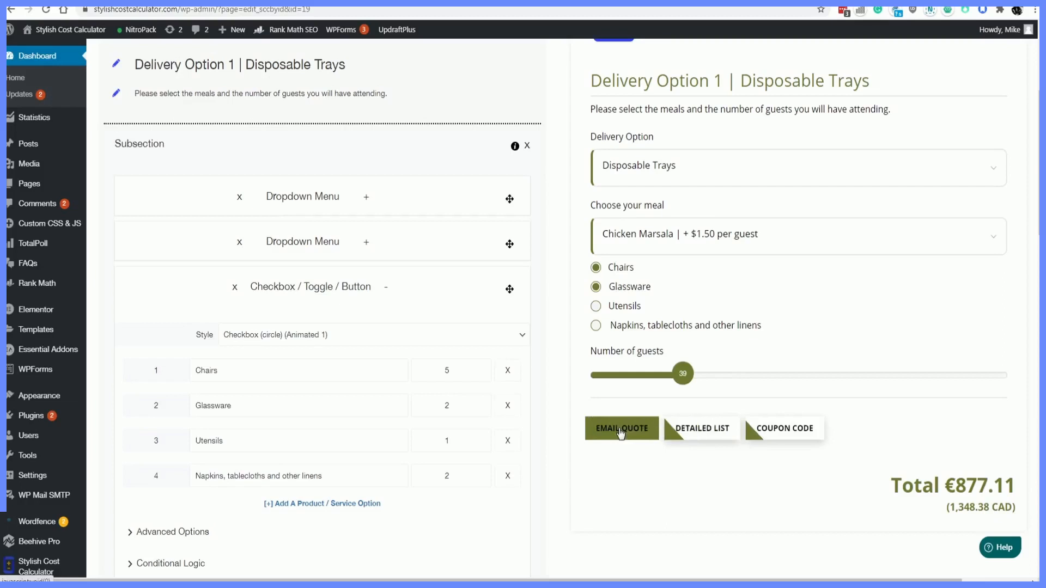
left_click(620, 432)
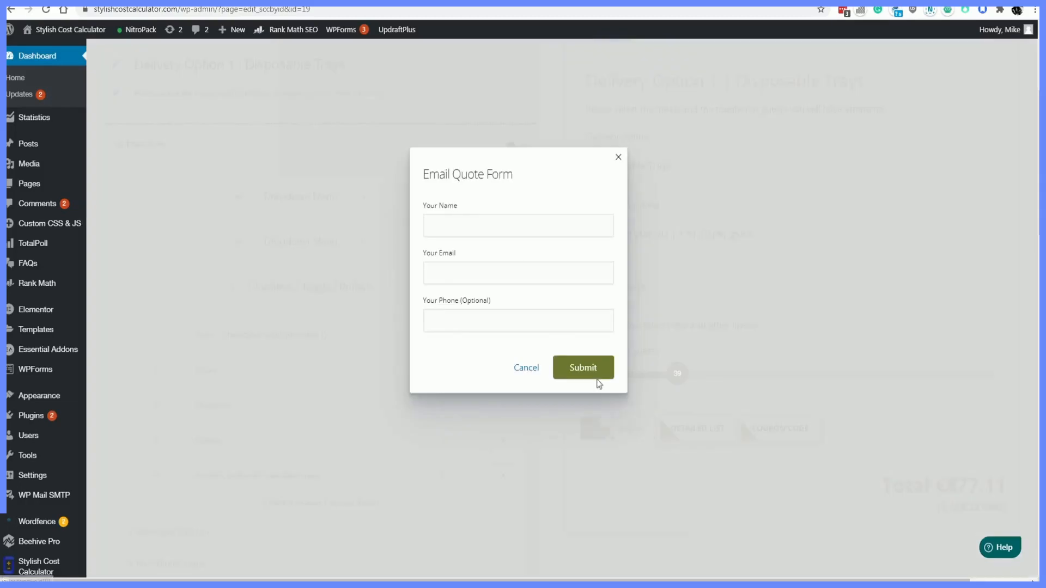
left_click(620, 157)
Highlight the total price and its CAD conversion in the preview, and raise the number of guests to 77.
left_click_drag(922, 485, 1006, 487)
left_click(879, 494)
left_click_drag(890, 494, 1014, 495)
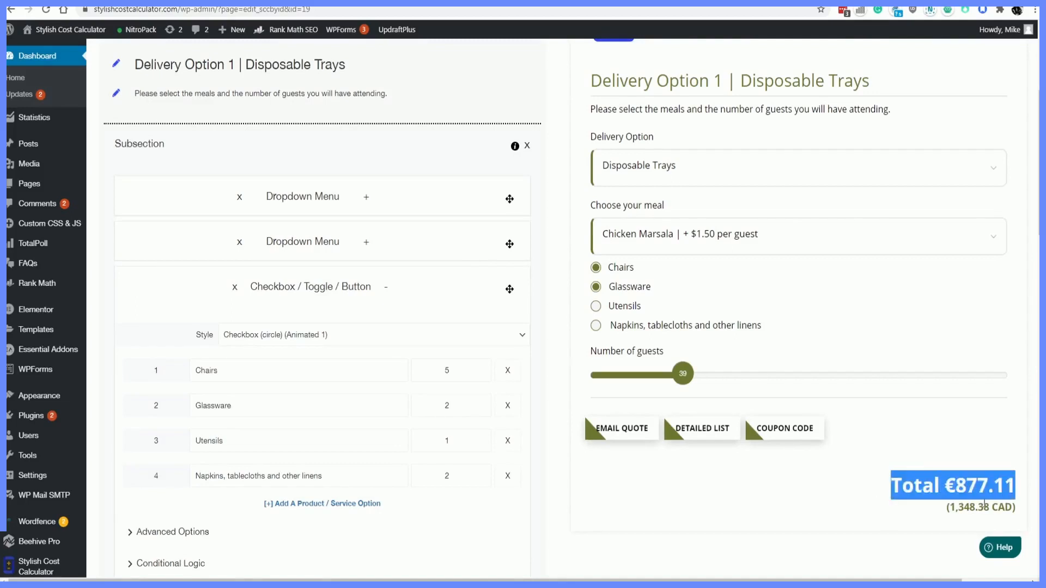
left_click_drag(947, 507, 1016, 507)
left_click(970, 492)
left_click_drag(922, 486, 1010, 482)
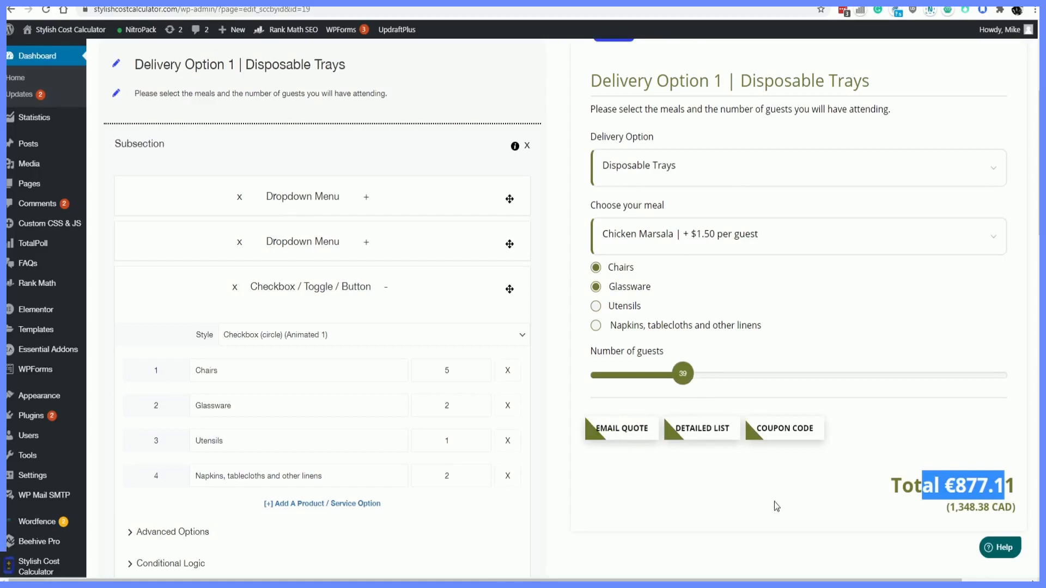
left_click_drag(676, 372, 762, 374)
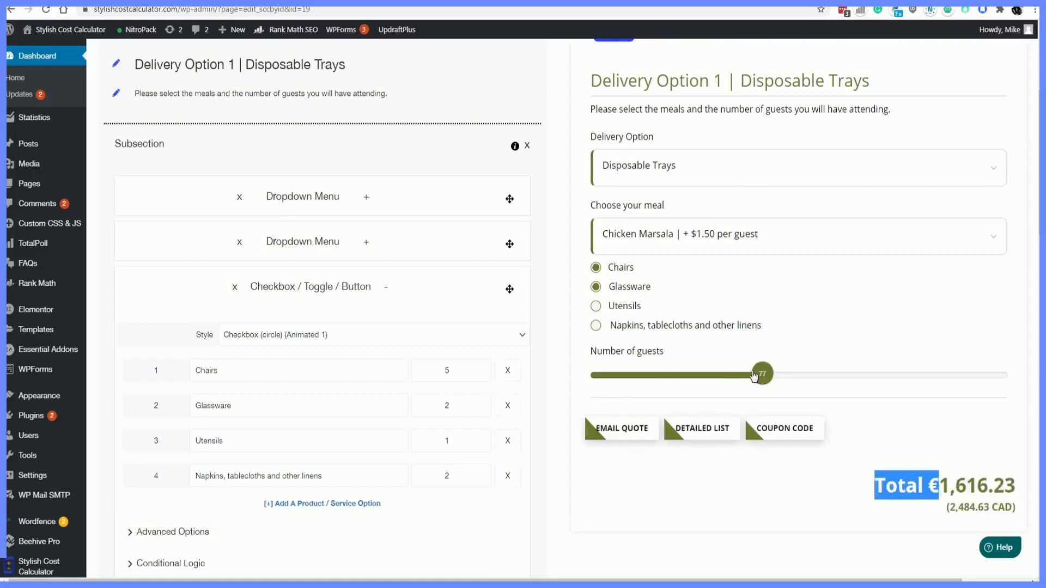